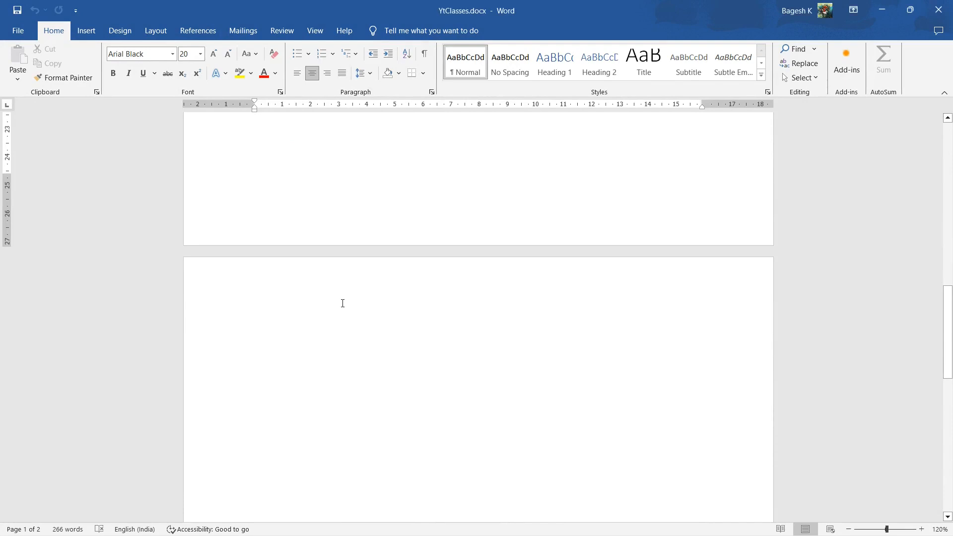
Insert the built-in Facet cover page at the start of the leave letter document
scroll(340, 305, "down", 2)
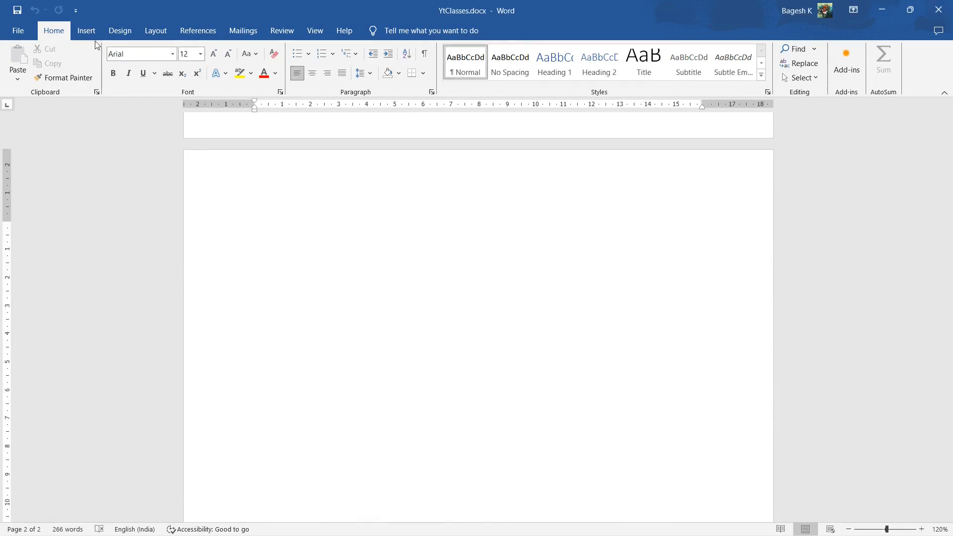
left_click(83, 31)
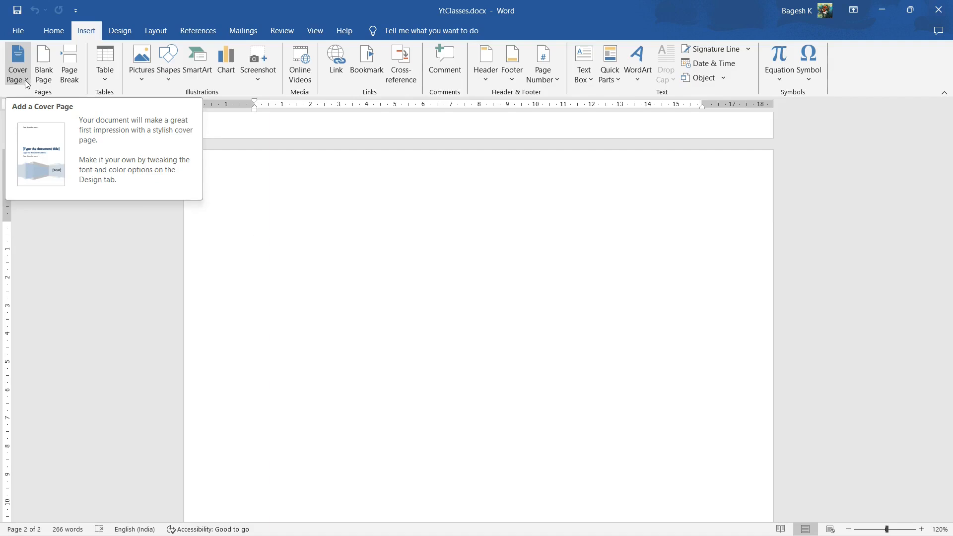
left_click(26, 81)
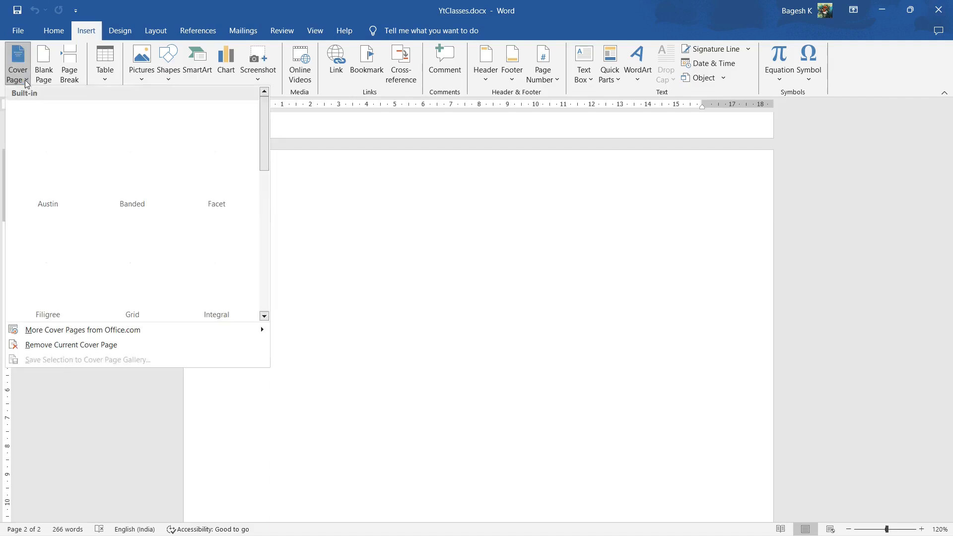
mouse_move(265, 153)
left_mouse_down()
mouse_move(264, 296)
mouse_move(265, 147)
left_mouse_up()
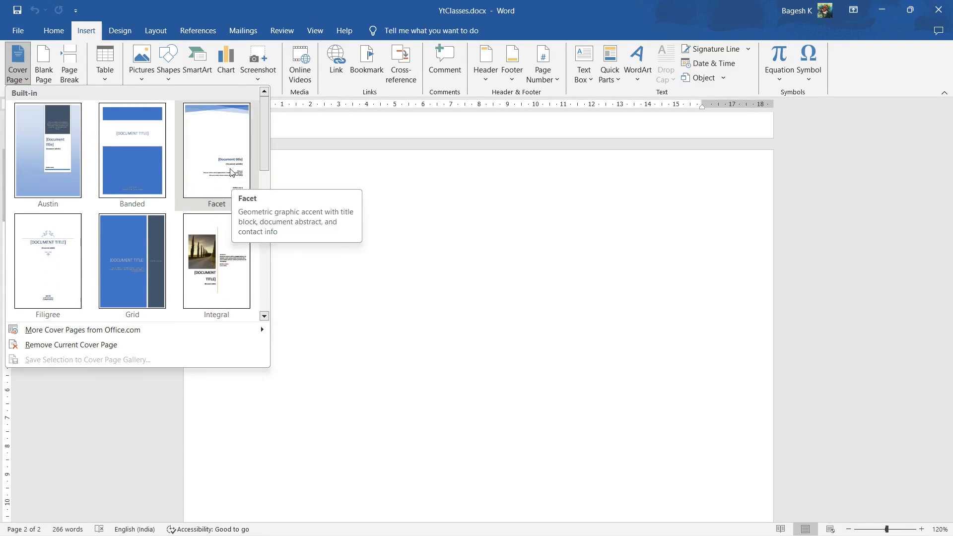
key("Escape")
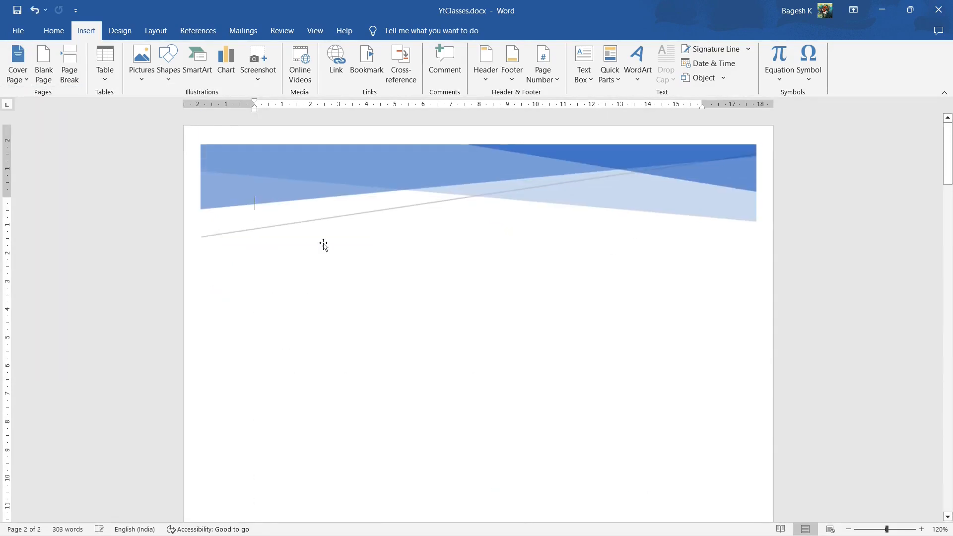
Select the cover page's document title placeholder and look over the subtitle, abstract and following letter page
scroll(320, 253, "down", 2)
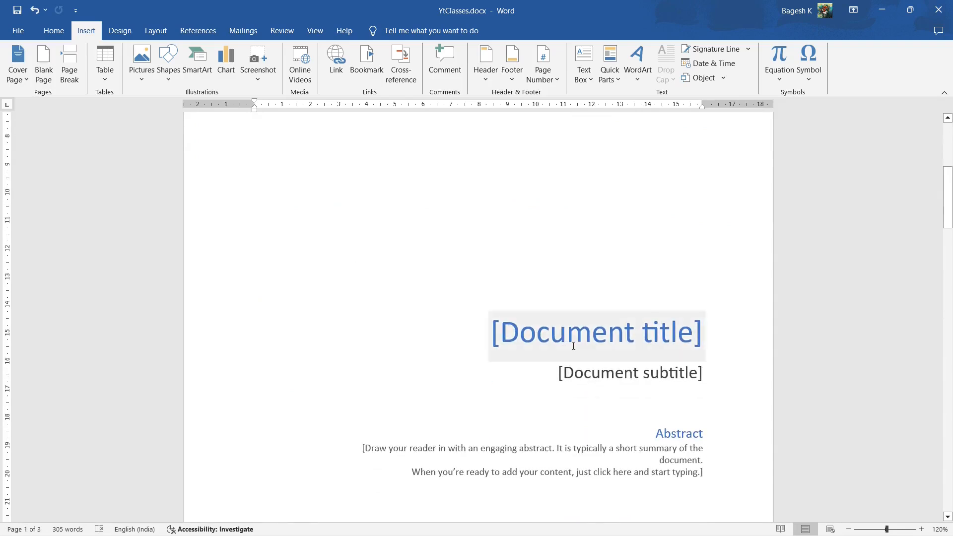
left_click(506, 330)
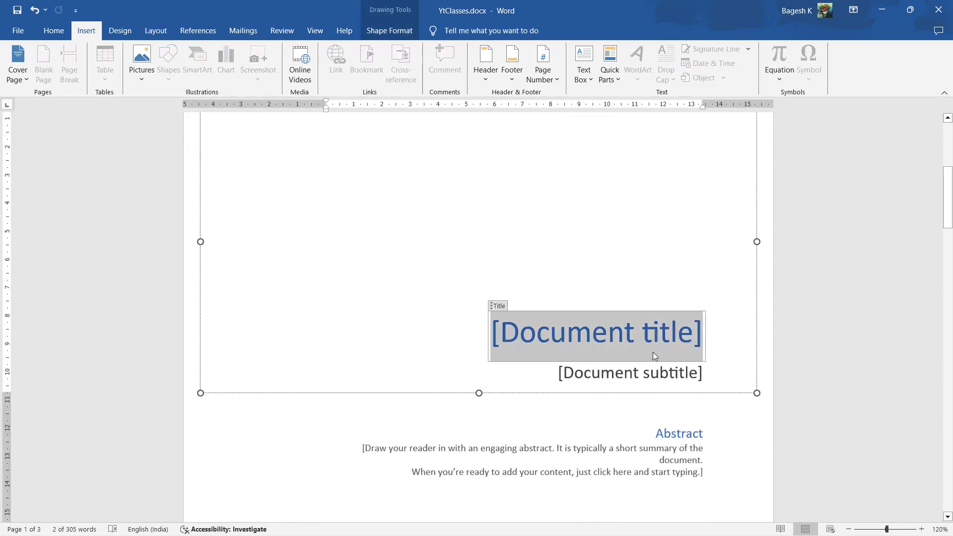
scroll(625, 373, "down", 1)
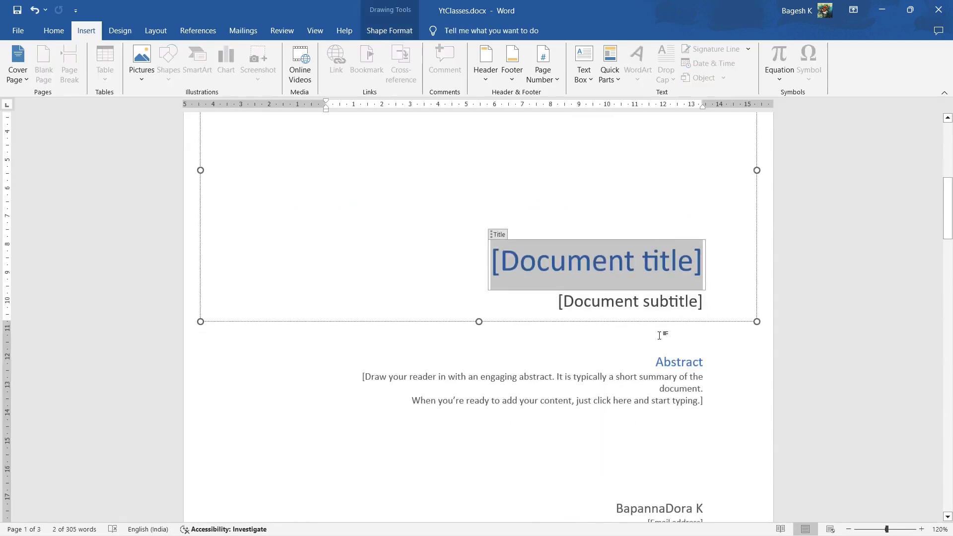
scroll(648, 376, "down", 1)
scroll(642, 399, "down", 5)
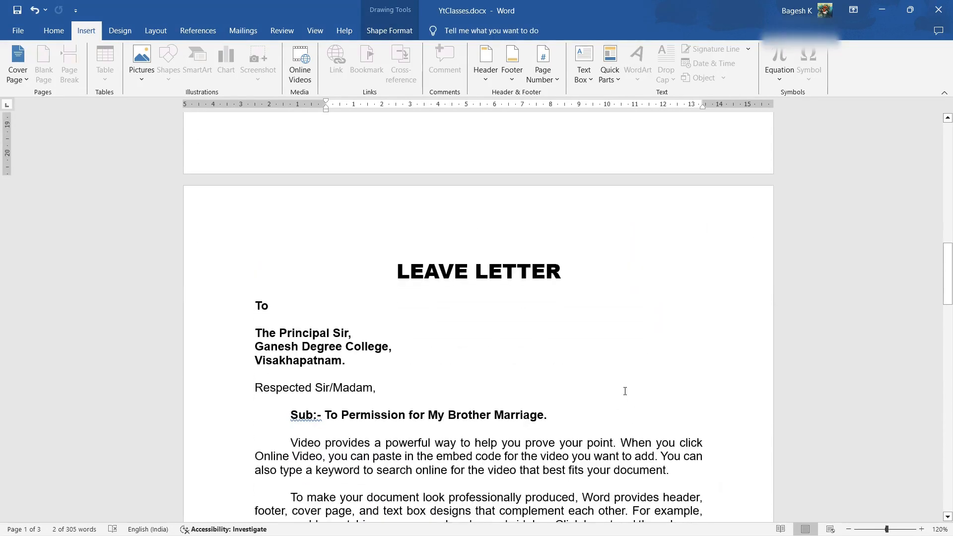
Remove the current cover page from the document
left_click(17, 75)
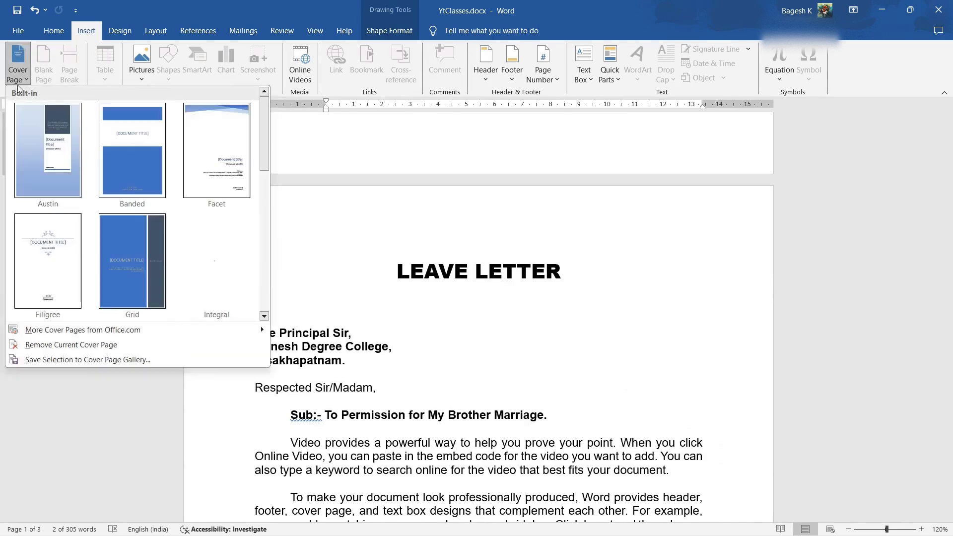
left_click(107, 348)
scroll(291, 298, "up", 6)
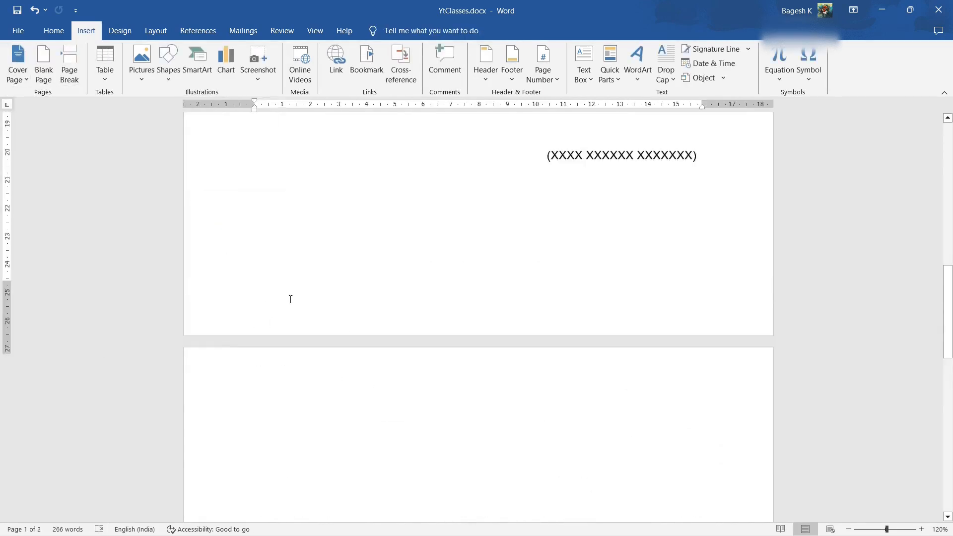
Place the cursor after the closing signature line and delete the empty page that follows the letter
scroll(290, 299, "up", 3)
left_click(715, 392)
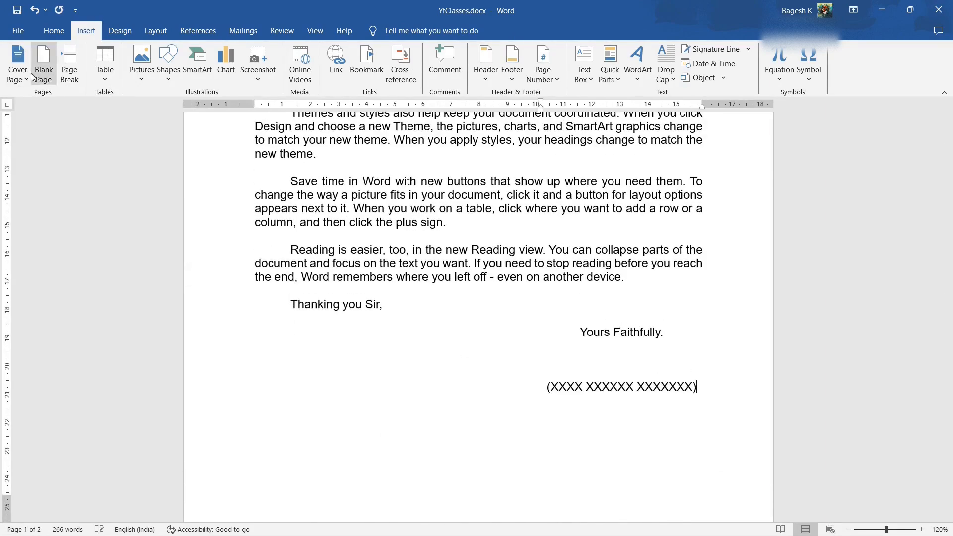
scroll(603, 364, "down", 3)
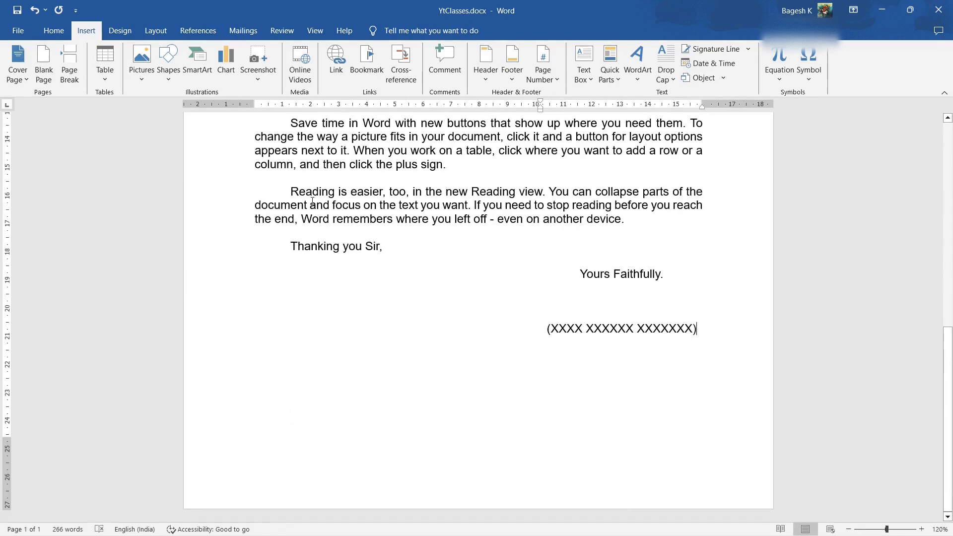
Insert a blank page after the signature line and undo the insertion
left_click(44, 64)
scroll(626, 444, "down", 5)
scroll(545, 290, "up", 5)
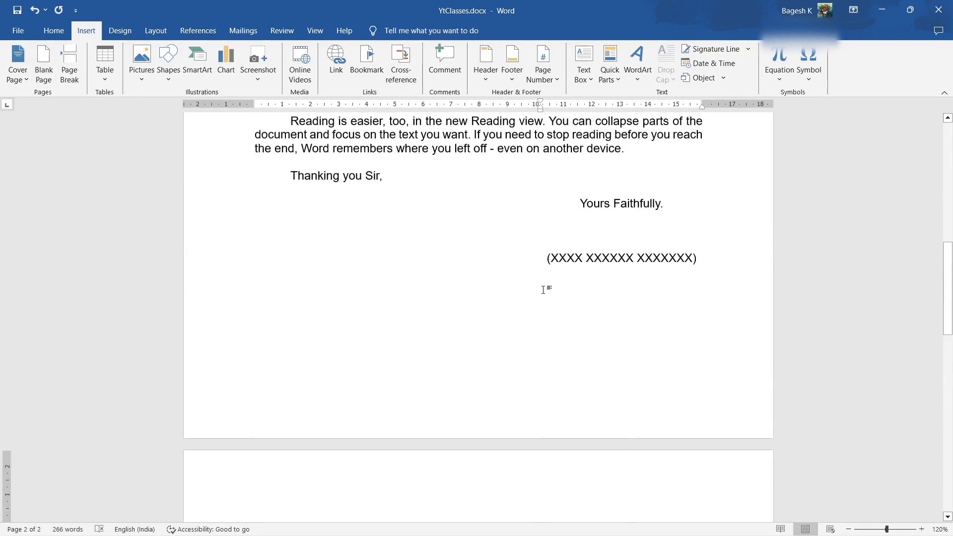
key("ctrl+z")
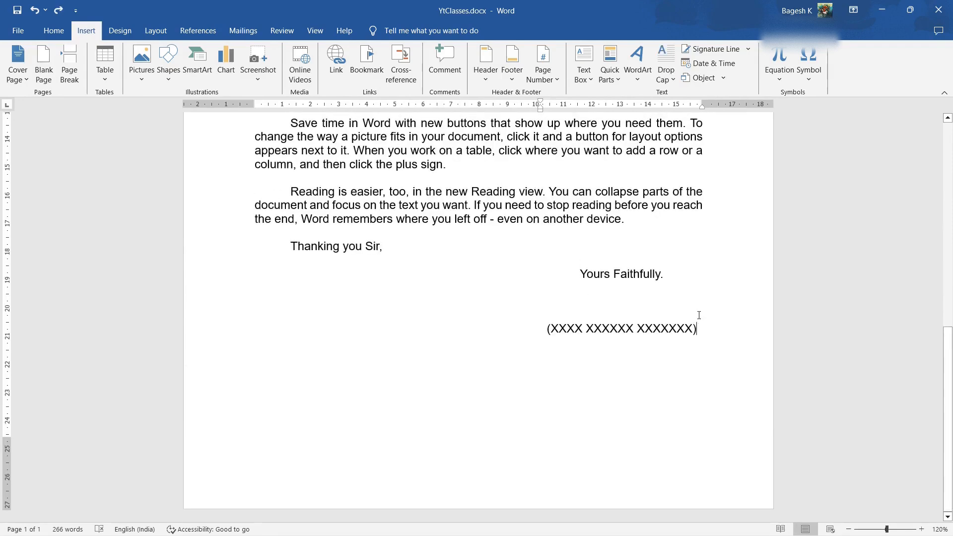
Try the blank page insertion once more at the end of the letter, check both pages, and undo it
scroll(695, 315, "up", 10)
scroll(680, 320, "down", 10)
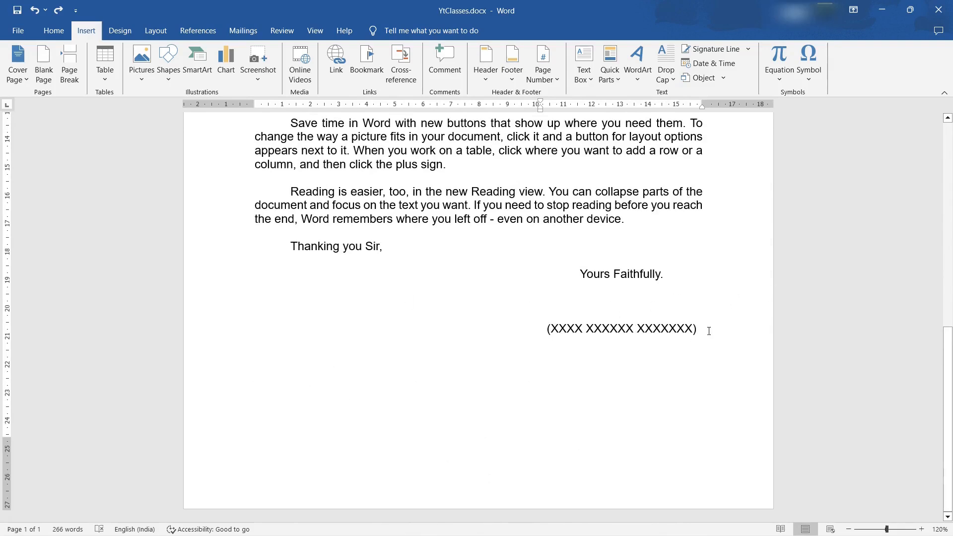
scroll(551, 320, "up", 4)
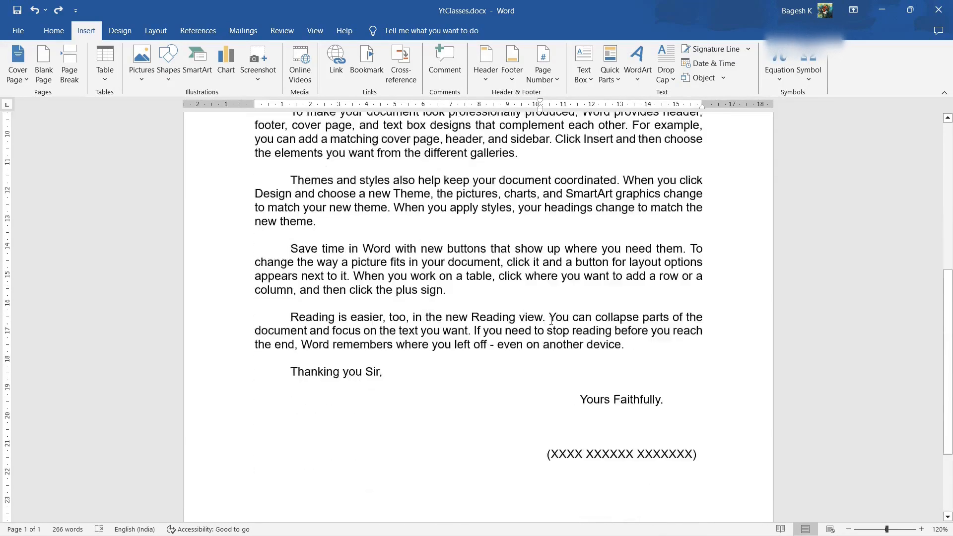
scroll(551, 321, "down", 4)
left_click(44, 63)
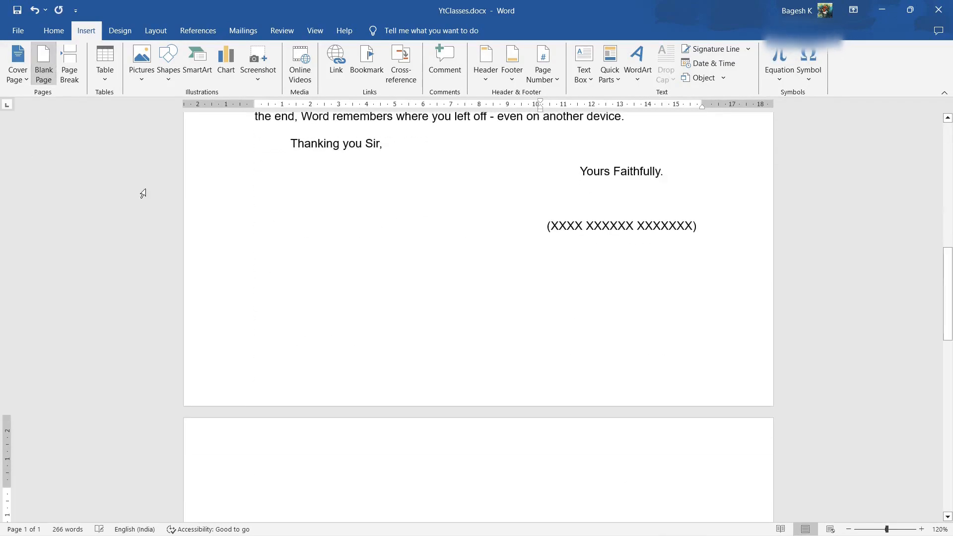
scroll(314, 336, "down", 4)
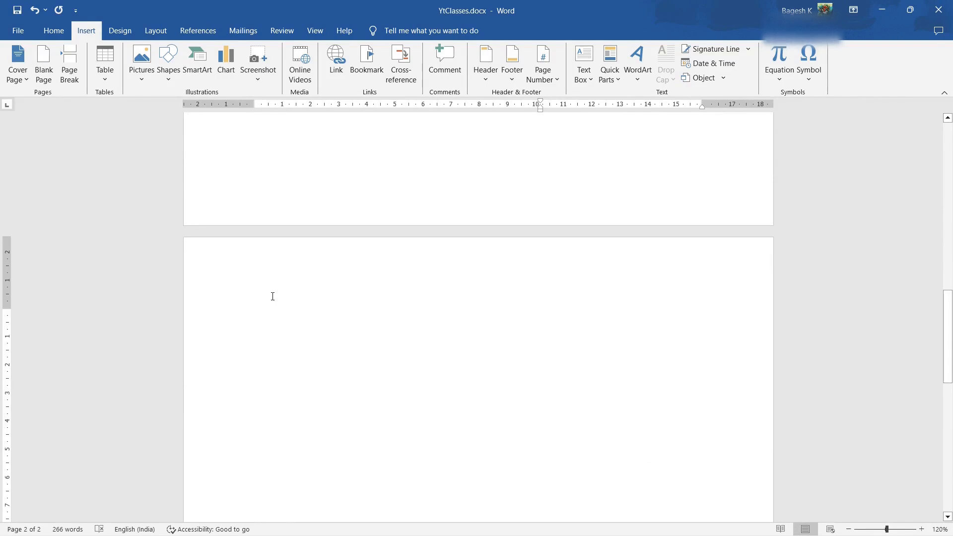
scroll(284, 309, "up", 7)
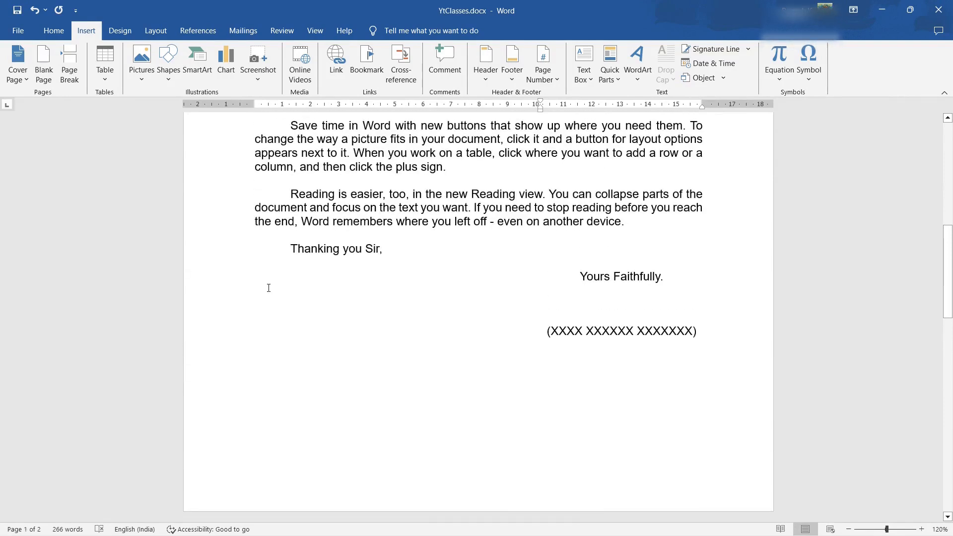
key("ctrl+z")
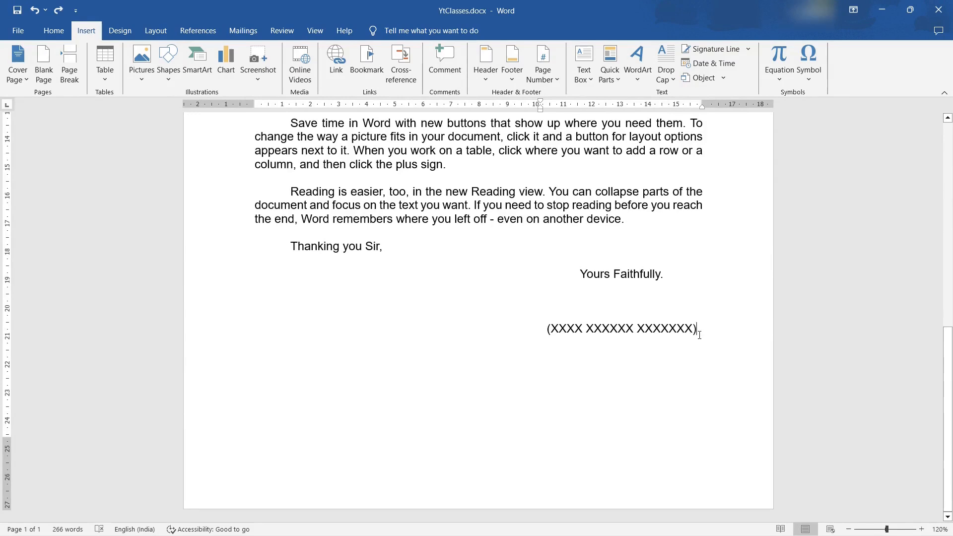
Insert a page break after the signature line and write "CTRL + Enter" on the new page
key("ctrl+Return")
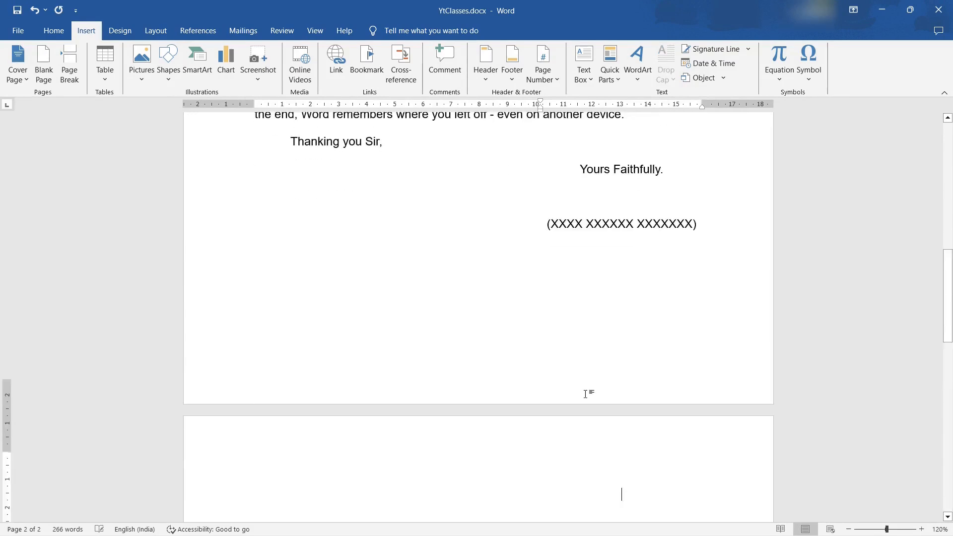
scroll(546, 387, "down", 3)
type("CTRL")
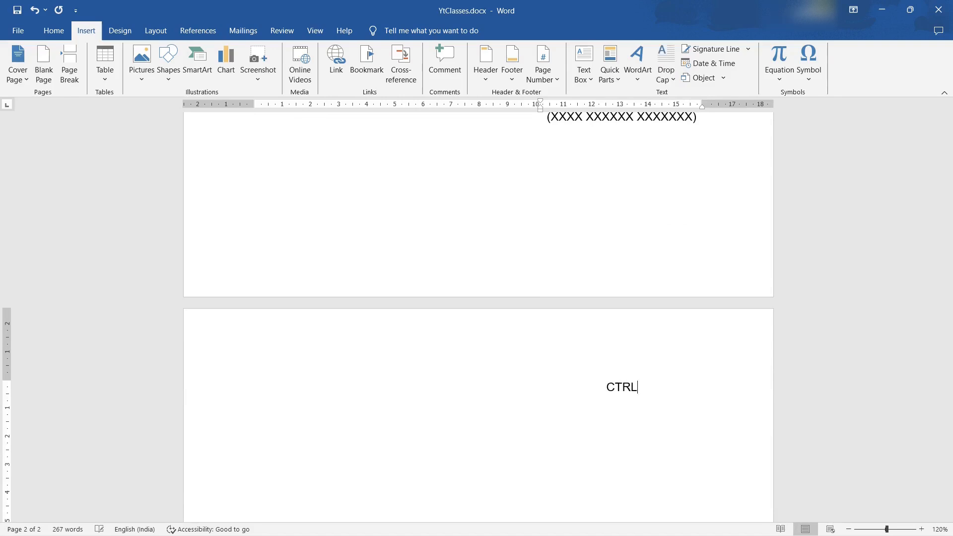
type(" + EWn")
key("BackSpace")
key("BackSpace")
type("netr")
key("BackSpace")
key("BackSpace")
key("BackSpace")
key("BackSpace")
key("BackSpace")
type("nter")
Delete the "CTRL + Enter" text from the second page
triple_click(566, 389)
key("BackSpace")
key("BackSpace")
key("BackSpace")
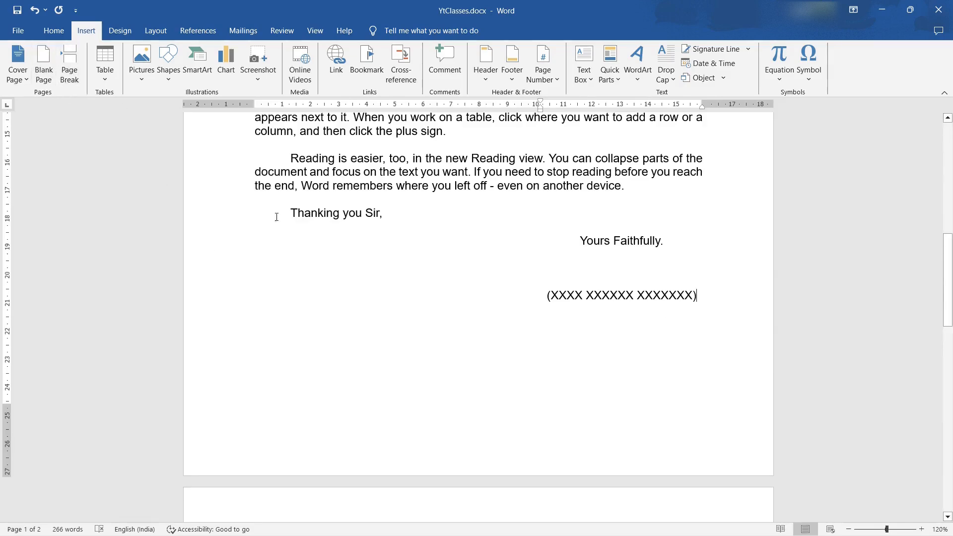
Insert a page break before the paragraph beginning "Themes and styles" and check how the letter splits across pages
scroll(411, 288, "up", 5)
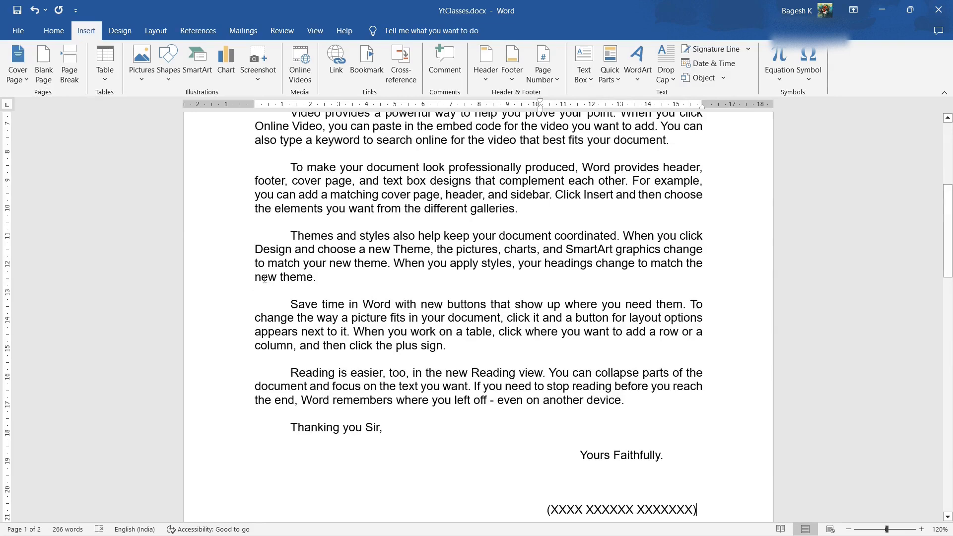
scroll(332, 273, "up", 3)
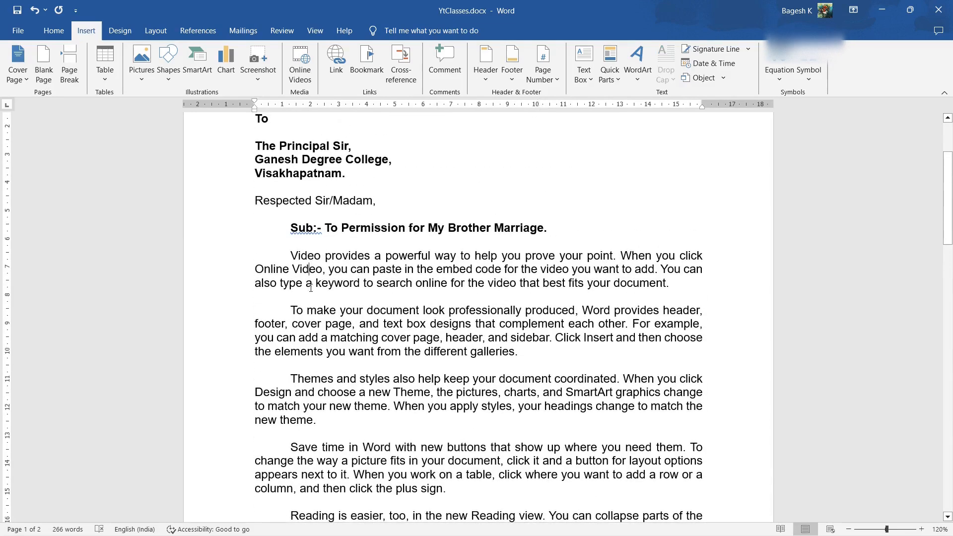
scroll(322, 462, "down", 3)
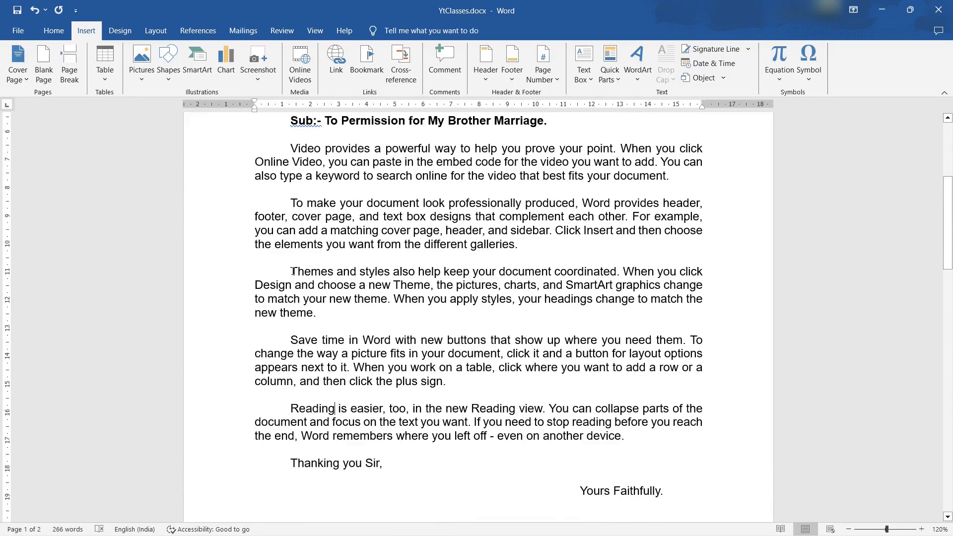
left_click(70, 74)
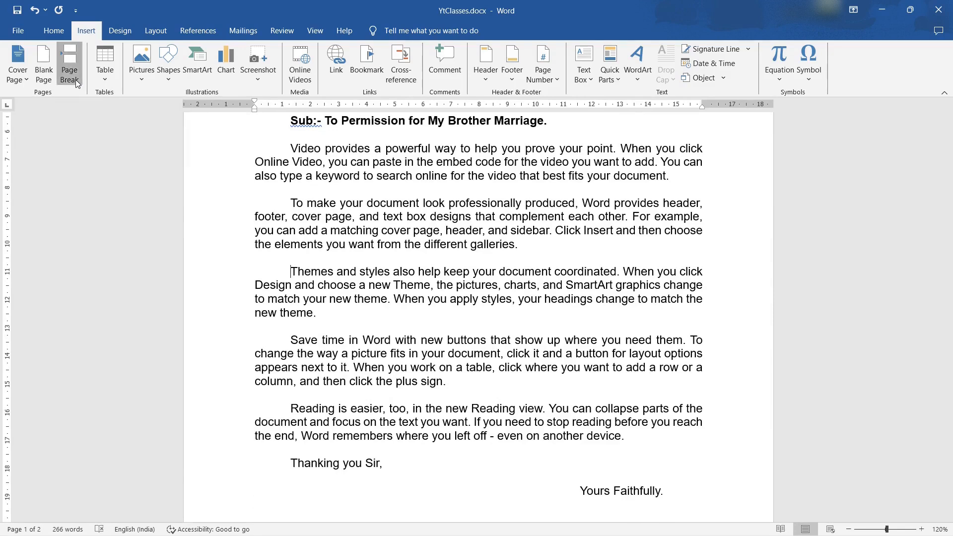
scroll(333, 252, "up", 3)
scroll(333, 252, "down", 5)
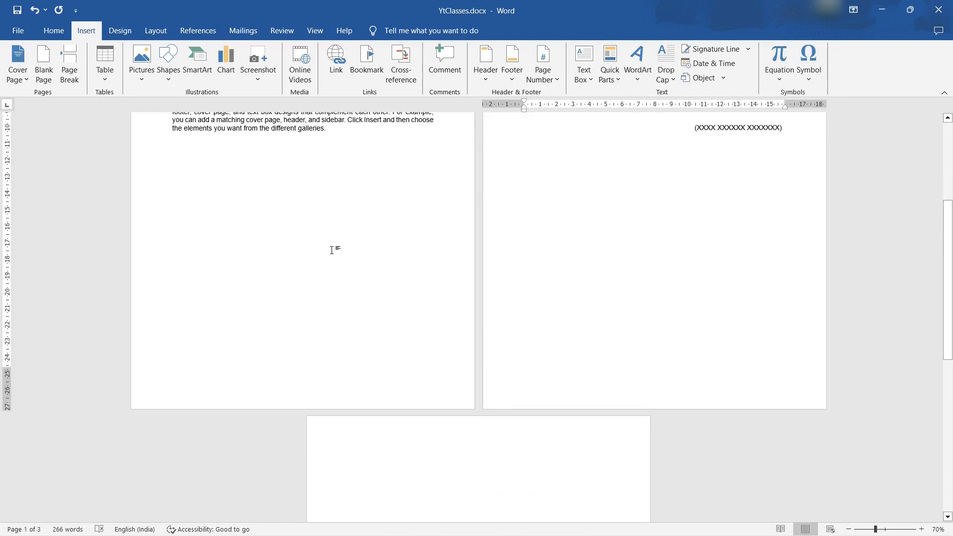
scroll(552, 279, "down", 4)
scroll(725, 254, "up", 9)
Place the cursor after the signature line on the second page and delete the blank page that follows
left_click(782, 254)
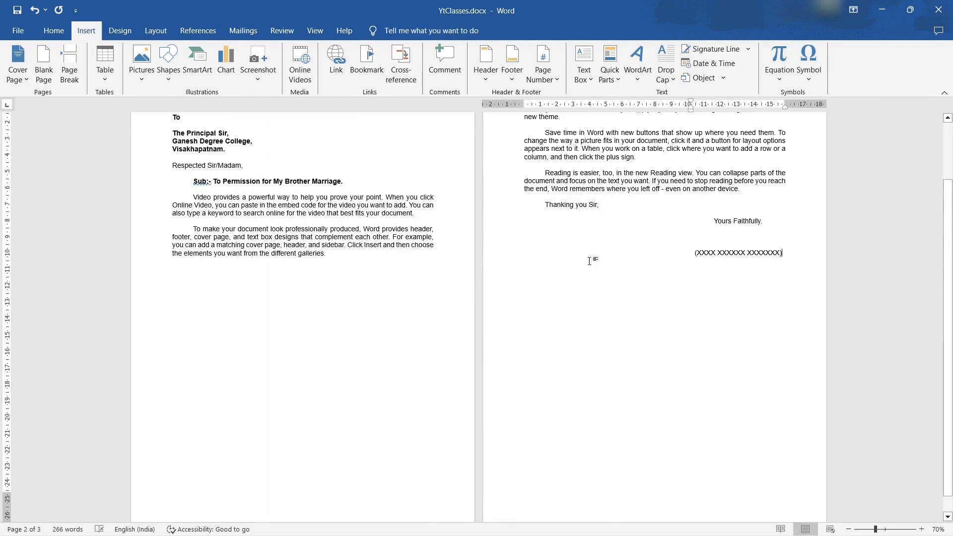
scroll(368, 254, "down", 1)
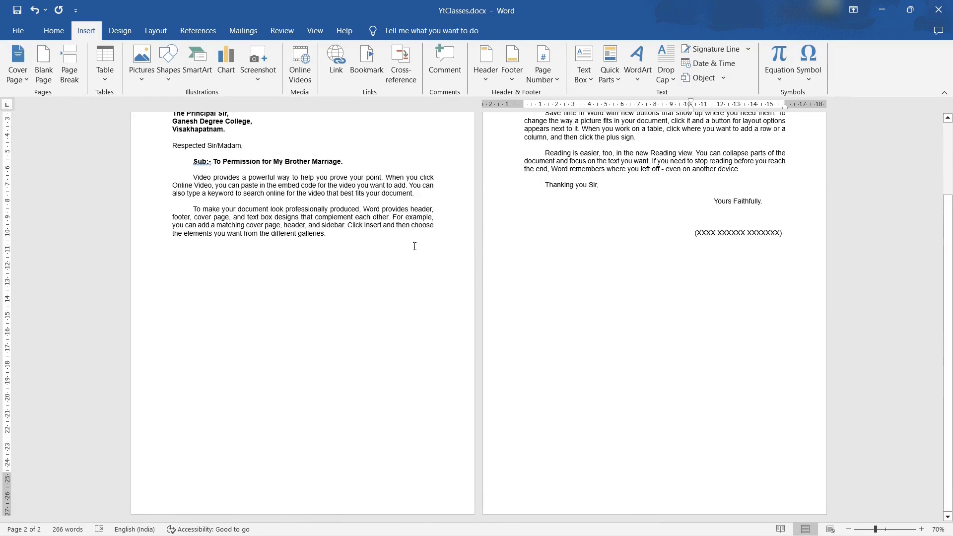
scroll(350, 240, "up", 2)
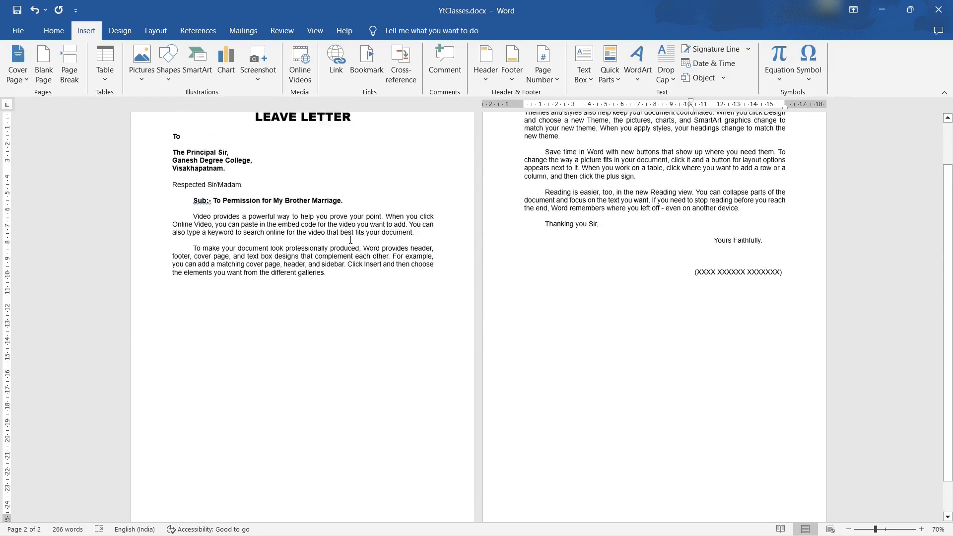
scroll(349, 240, "up", 3)
Undo the blank page deletion and the page break inside the letter, and place the cursor on the empty second page
key("ctrl+z")
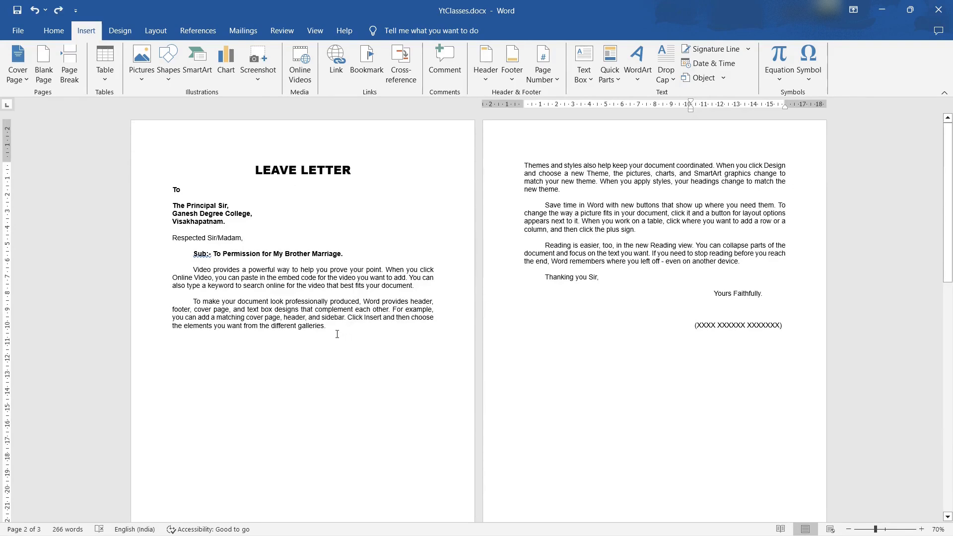
key("ctrl+z")
scroll(336, 334, "down", 4)
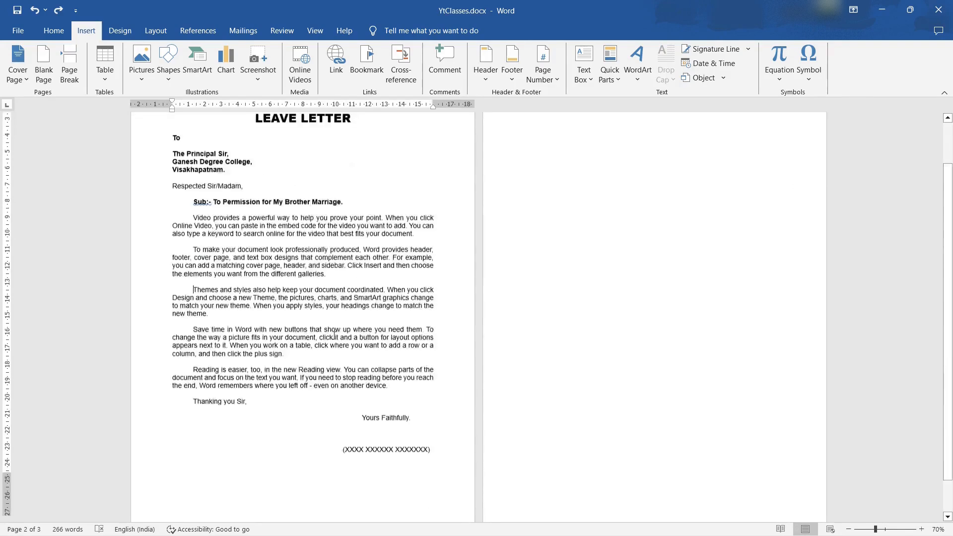
scroll(366, 331, "up", 4)
left_click(566, 175)
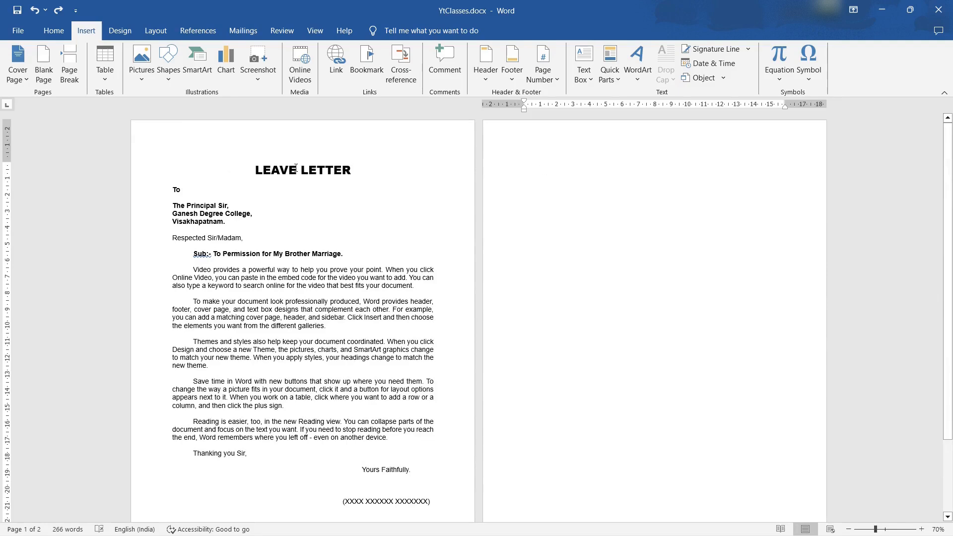
Write "S.No." and "Name of the Student" as plain text on the first line of the empty second page
scroll(295, 167, "up", 7)
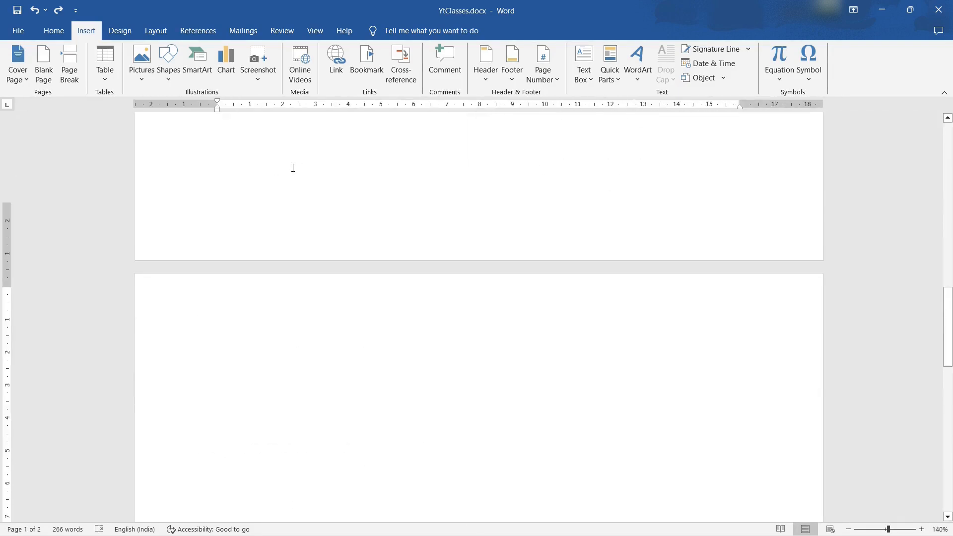
scroll(293, 167, "down", 4)
scroll(171, 129, "up", 2)
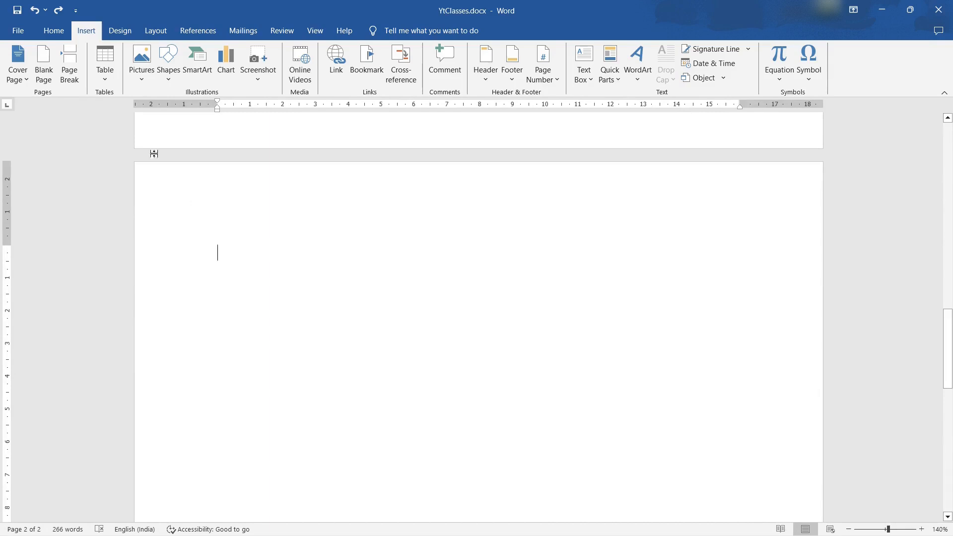
left_click(101, 80)
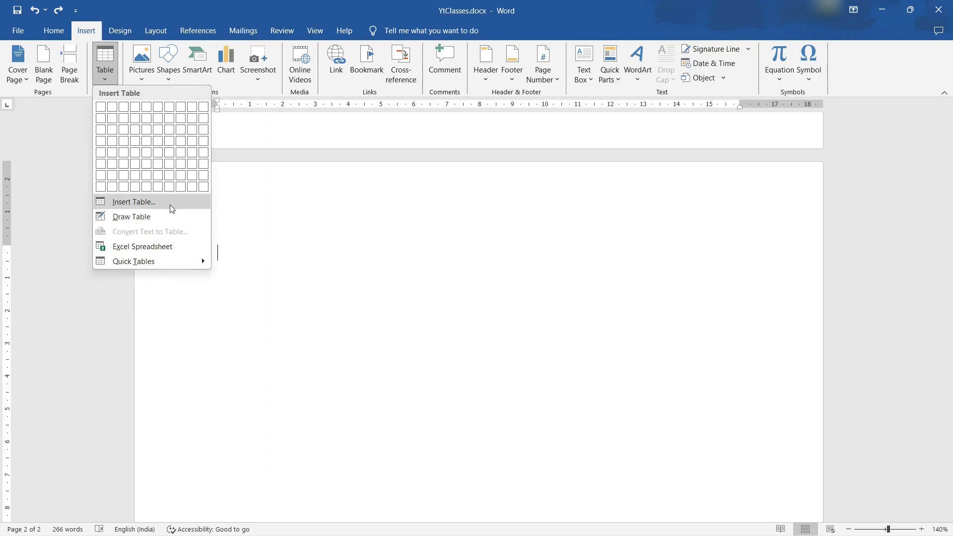
left_click(229, 241)
type("S.No.")
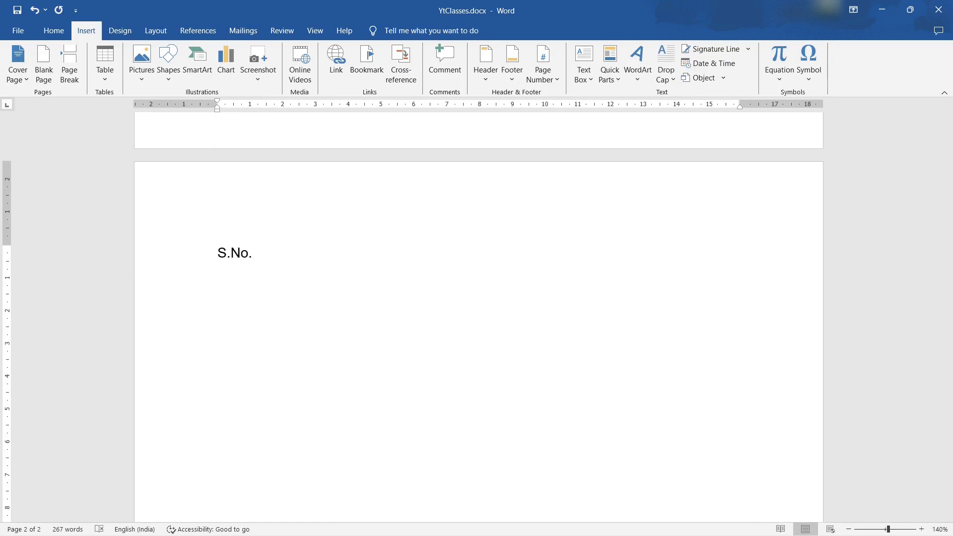
type("  Name of the Student")
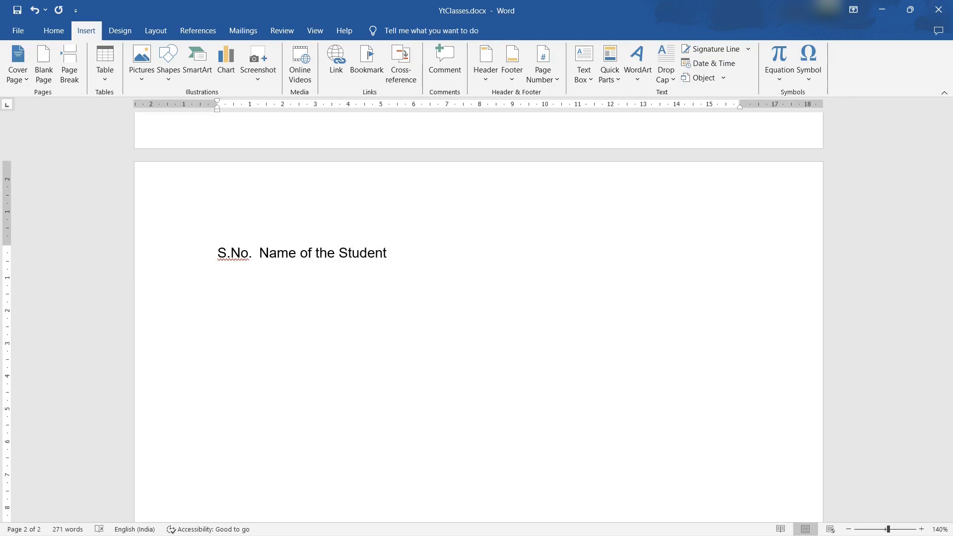
Continue the plain-text heading line with "maths", "physics", "computer science" and "total", spaced apart on the same line
key("Tab")
type("maths       py")
key("BackSpace")
type("hysics")
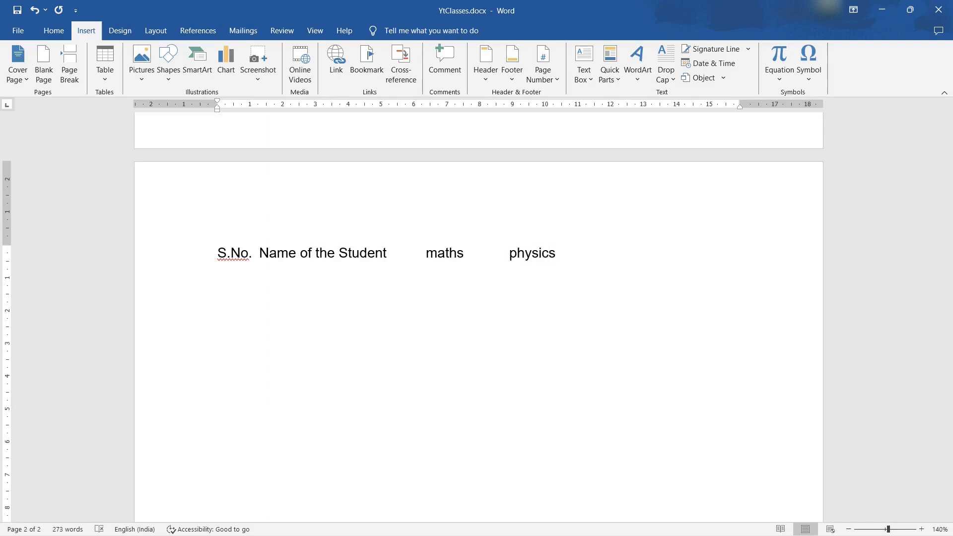
key("Tab")
type("computers")
key("BackSpace")
type("science")
key("Tab")
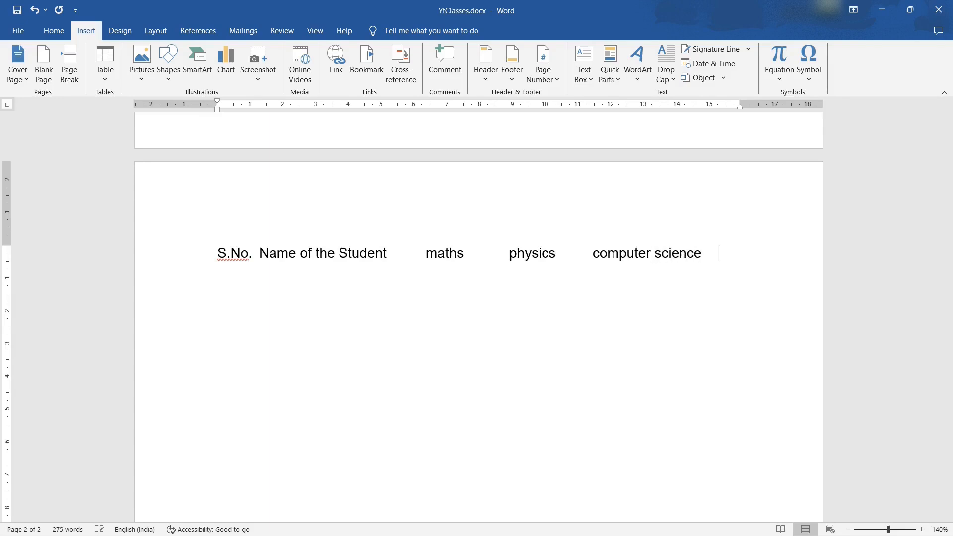
type("total")
left_click(262, 272)
key("BackSpace")
key("BackSpace")
type("t")
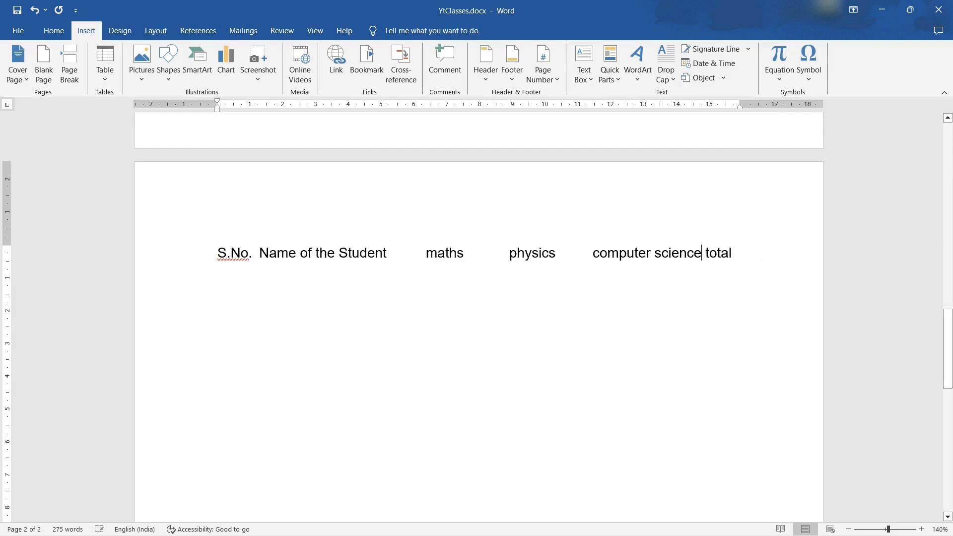
Select the whole plain-text heading line on the second page and delete it
left_click_drag(215, 255, 730, 261)
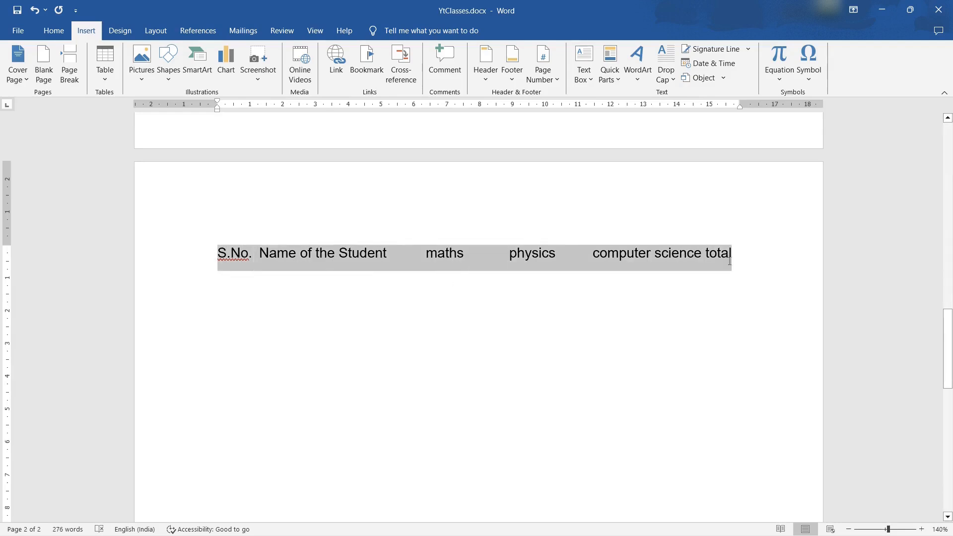
left_click(730, 260)
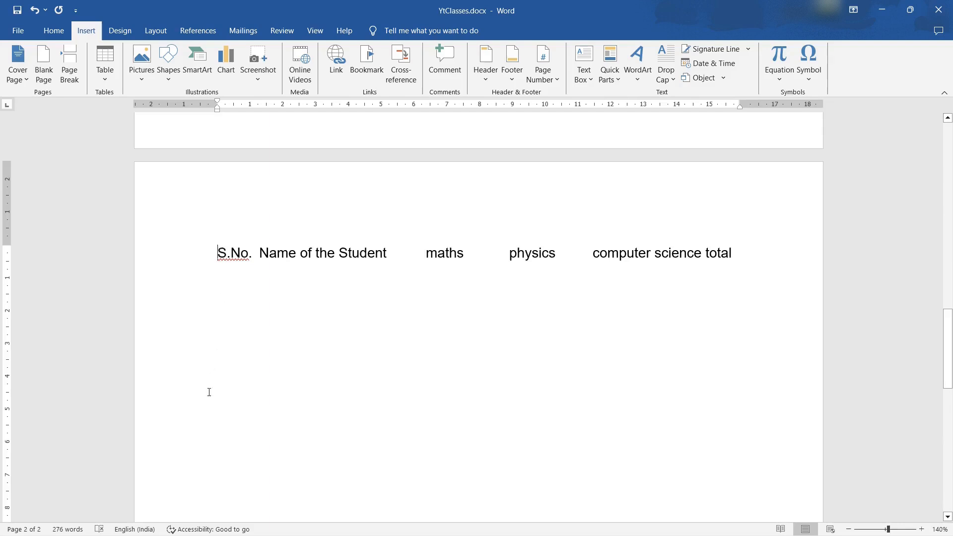
left_click_drag(217, 254, 243, 248)
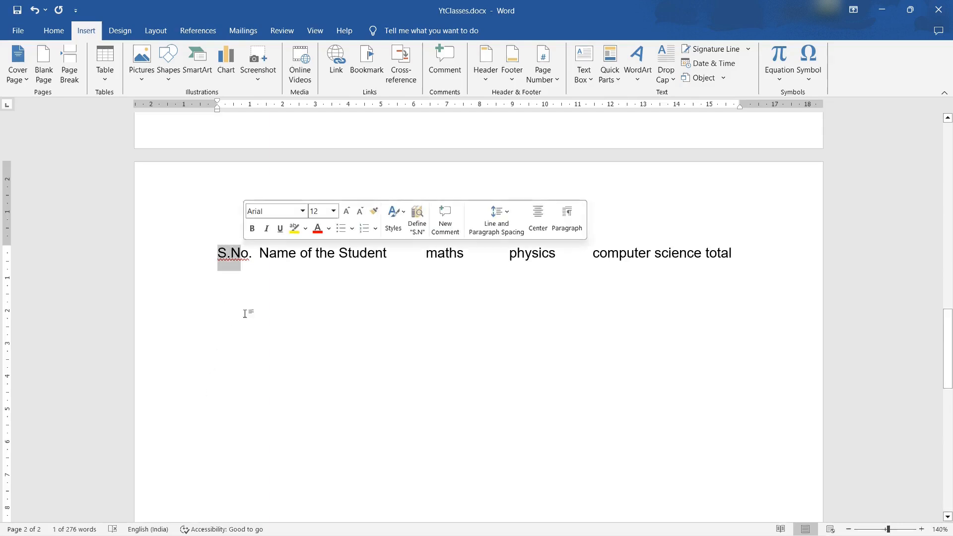
left_click(232, 254)
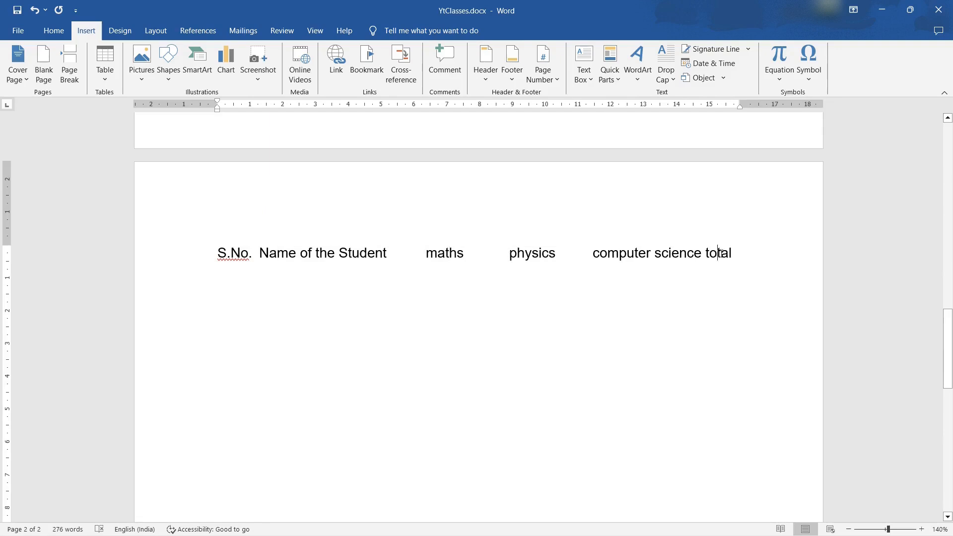
left_click(153, 254)
key("Delete")
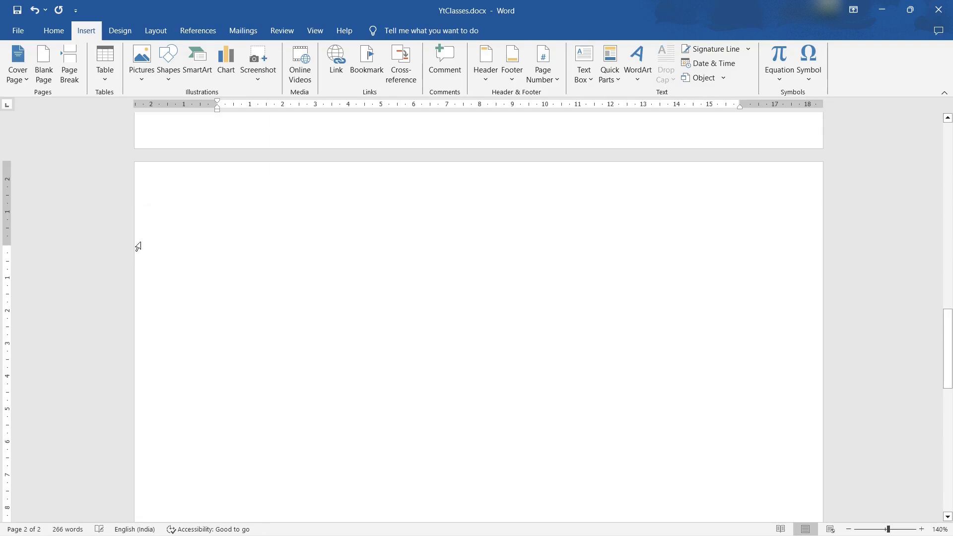
Insert a table with 6 columns and 2 rows and automatic fixed column width on the second page
left_click(105, 85)
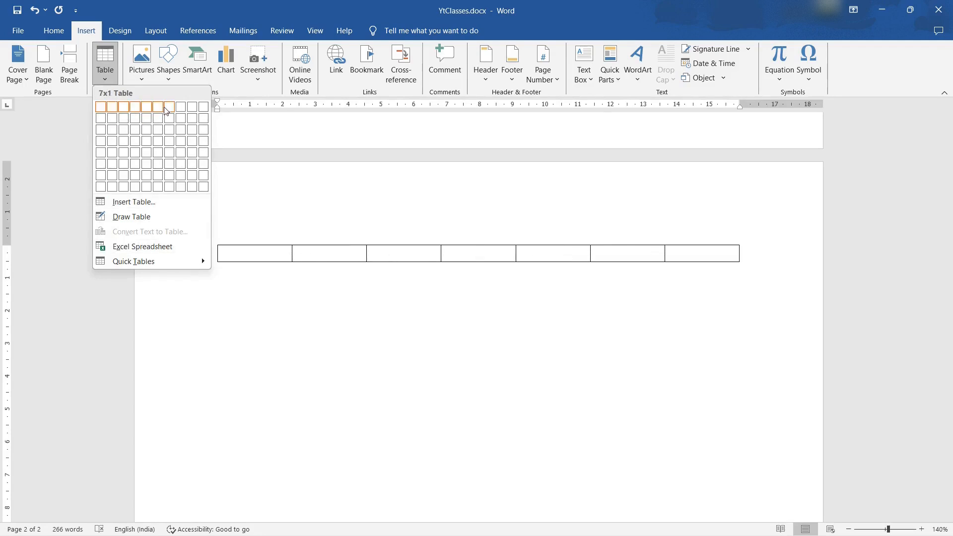
left_click(151, 201)
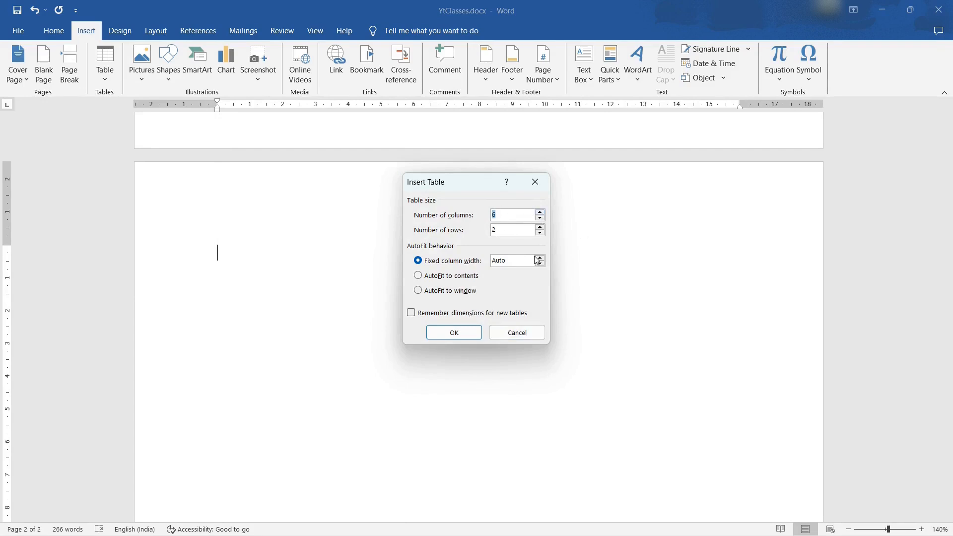
left_click(450, 334)
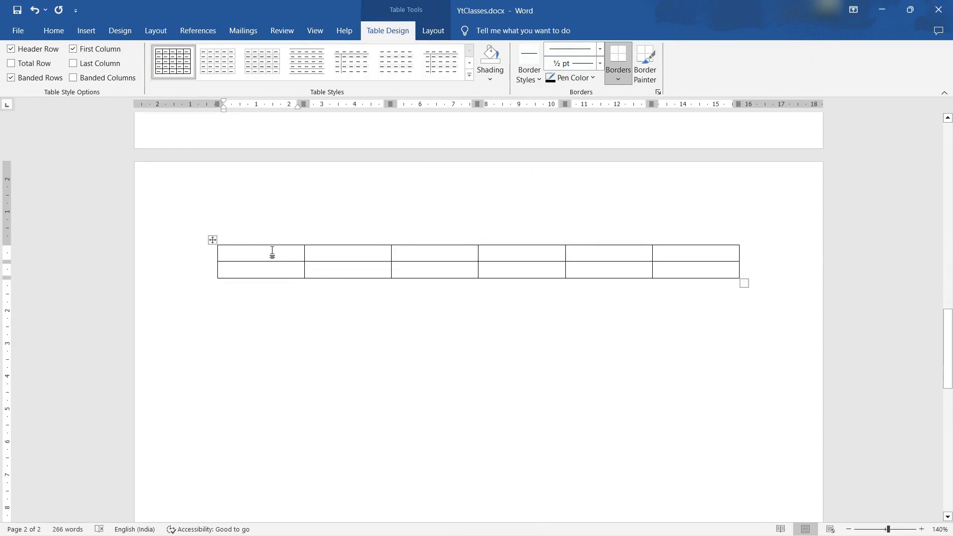
Enter "S.No." and "Name of the Student" in the first two header cells of the table
type("S.No.")
key("Tab")
type("Name of t")
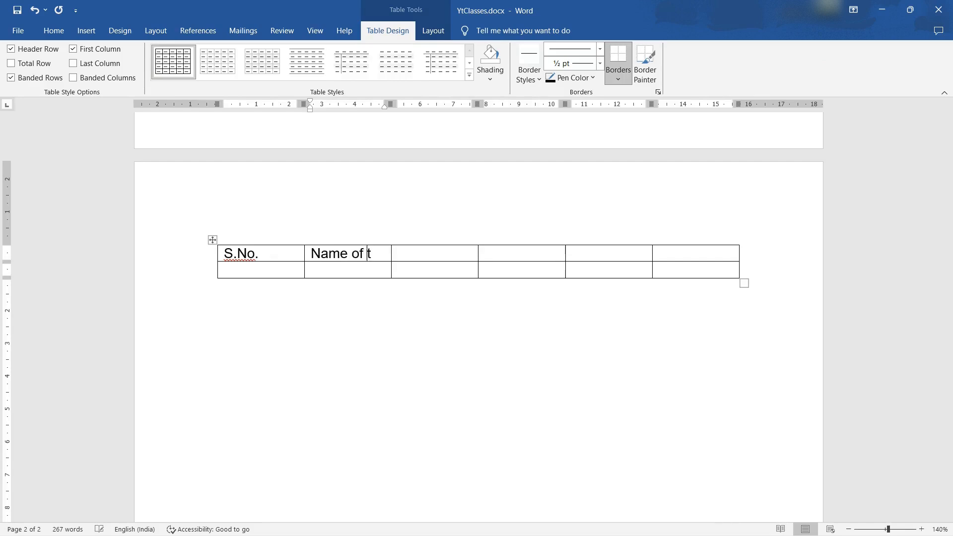
type("he Student")
key("Tab")
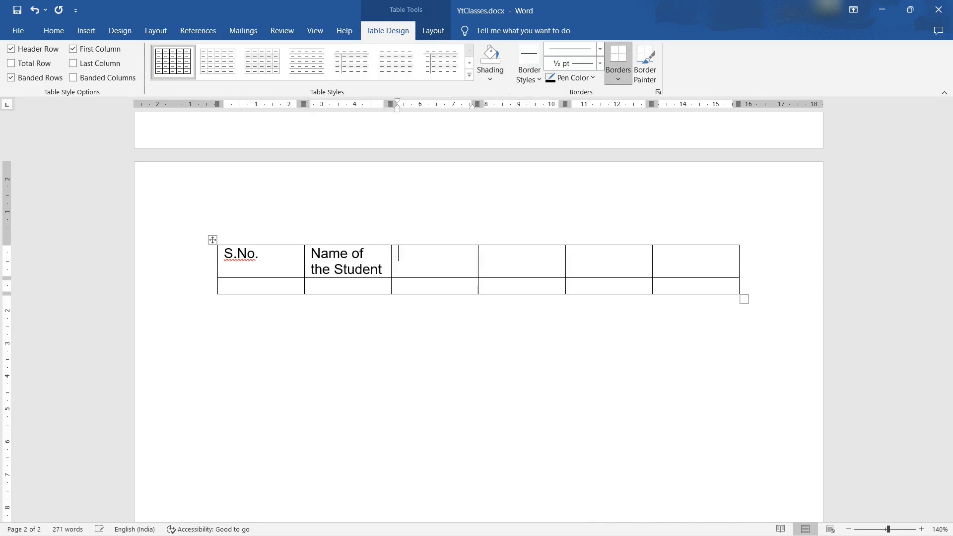
Fill the remaining header cells with "Maths", "Physics", "Computer Science" and "Total Marks"
type("Maths")
key("Tab")
type("Pyshics")
key("Tab")
type("Co")
right_click(511, 258)
left_click(512, 271)
type("o")
key("BackSpace")
type("mputer Science")
key("Tab")
type("Total Marks")
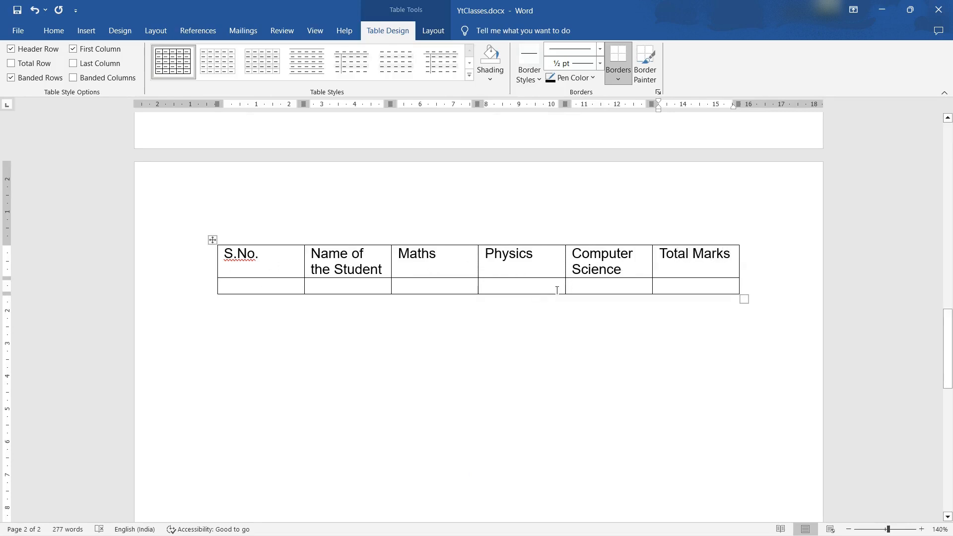
Number the row below the header "1." and enter the first student's name
left_click(285, 288)
type("1.")
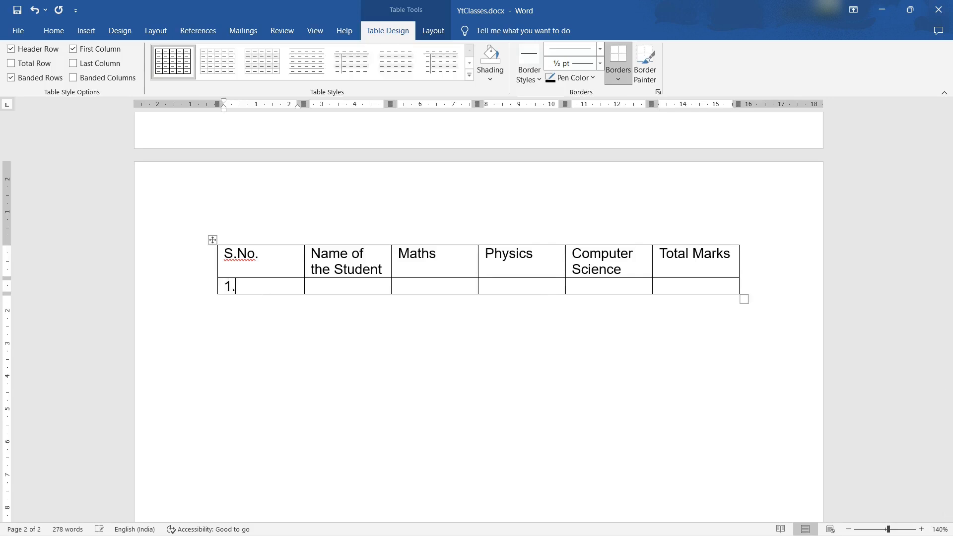
key("Tab")
type("Ta")
key("Tab")
left_click_drag(354, 286, 303, 285)
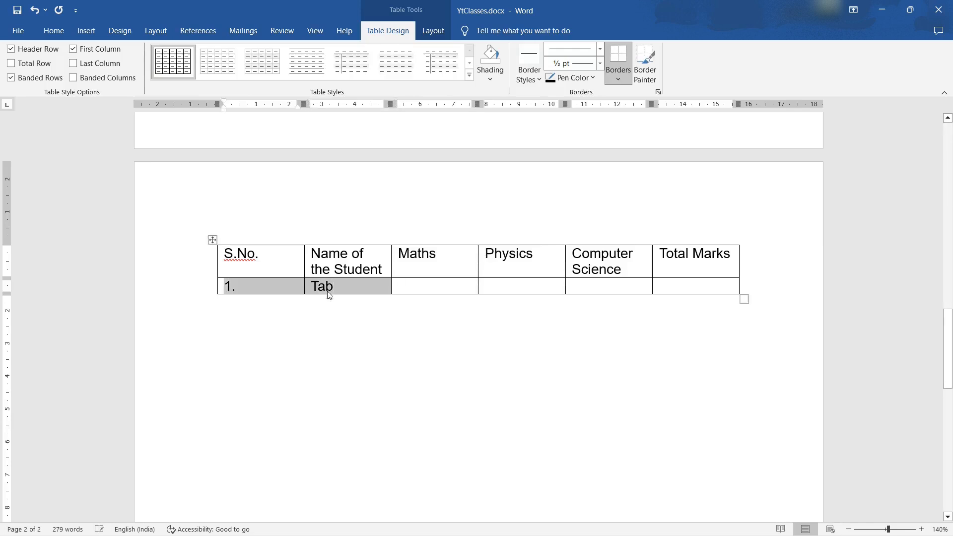
left_click(328, 292)
key("BackSpace")
key("BackSpace")
key("BackSpace")
type("Ganesh")
key("Tab")
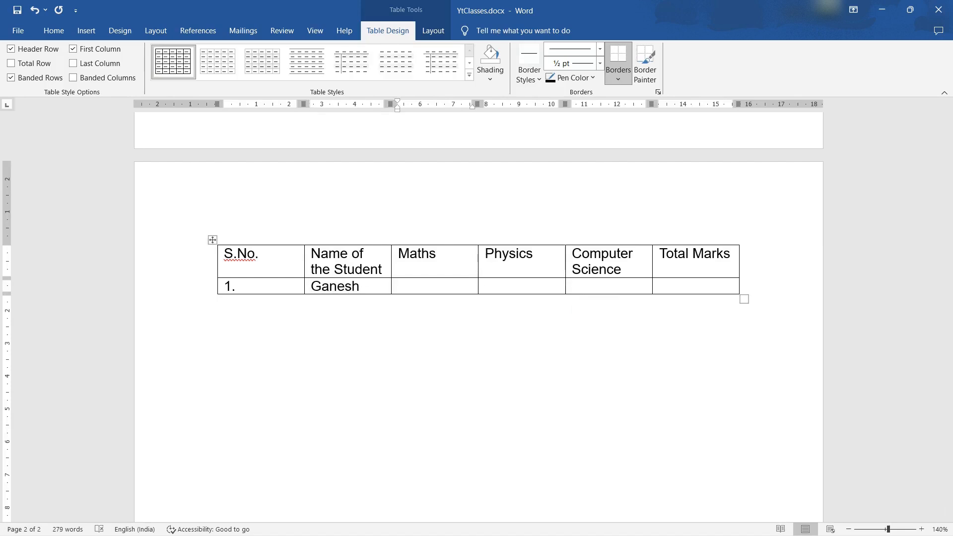
Enter the first student's marks as 87 in Maths, 77 in Physics and 99 in Computer Science, leaving the total empty
type("87")
key("Tab")
type("77")
key("Tab")
type("99")
key("Tab")
key("Tab")
key("ctrl+z")
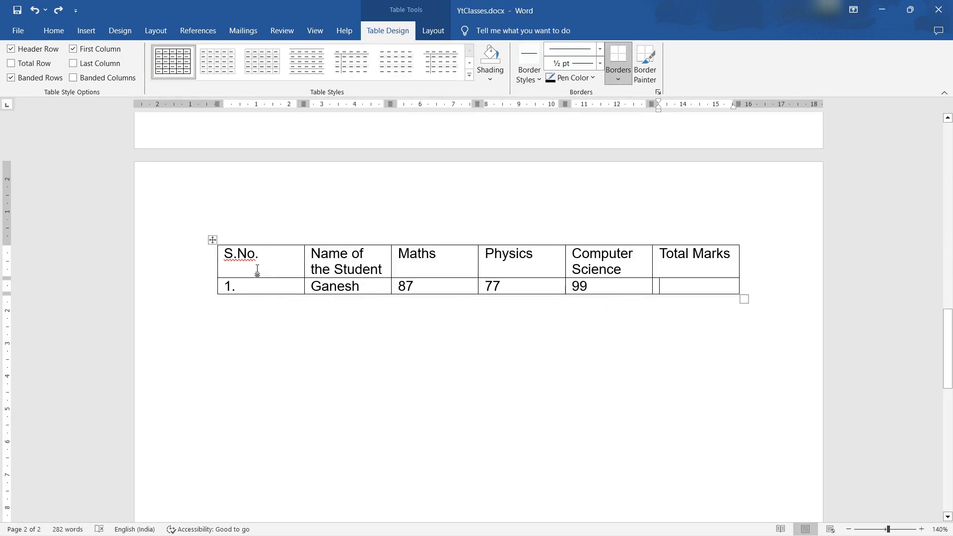
Add a new row after the first student's row and number it "2."
left_click_drag(263, 276, 691, 270)
left_click_drag(296, 291, 672, 282)
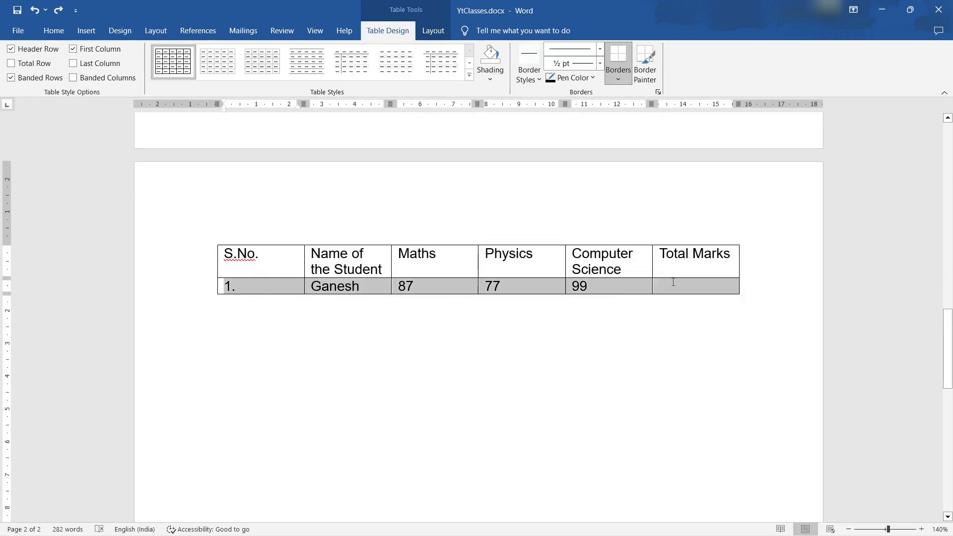
left_click(705, 290)
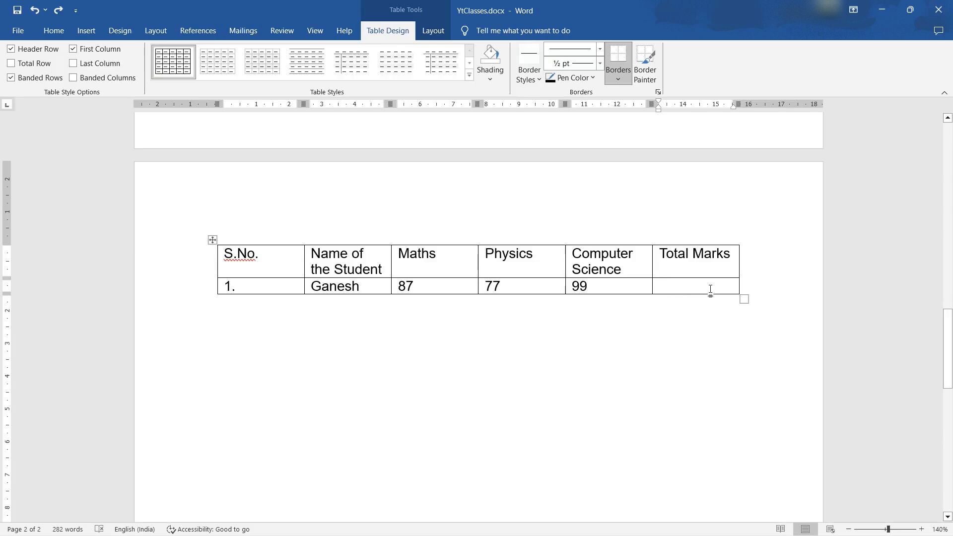
key("Tab")
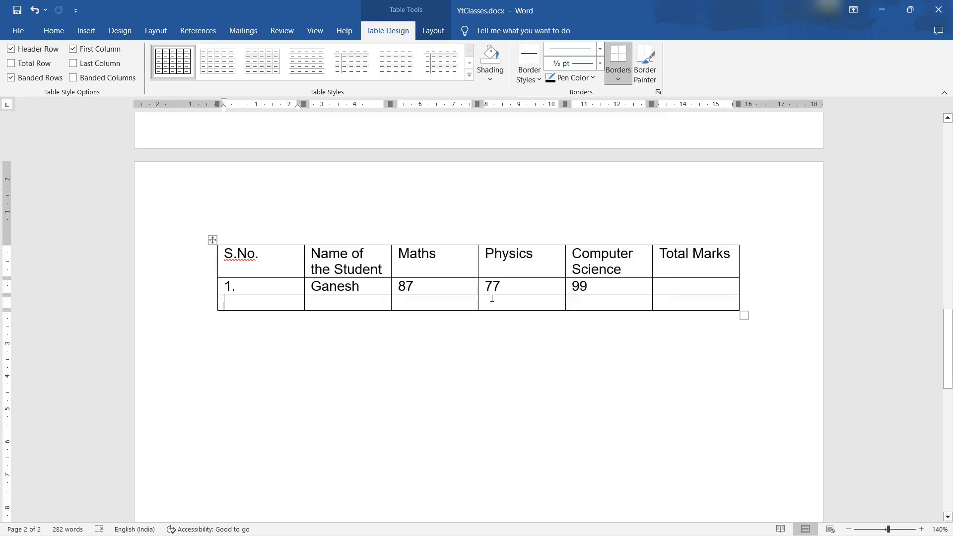
type("2.")
key("Tab")
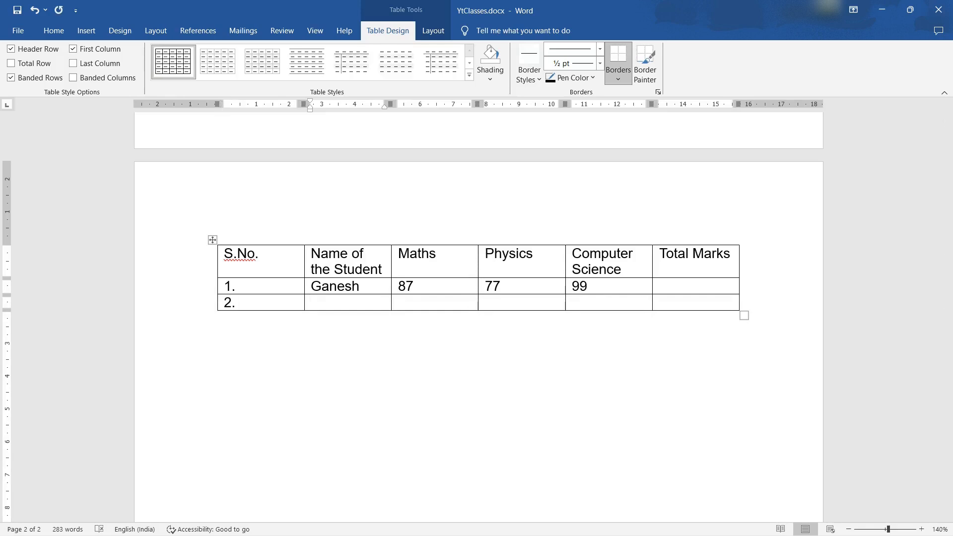
Enter the second student's name and the marks 44 in Maths, 85 in Physics and 95 in Computer Science
type("Harsha")
key("Tab")
type("44")
key("Tab")
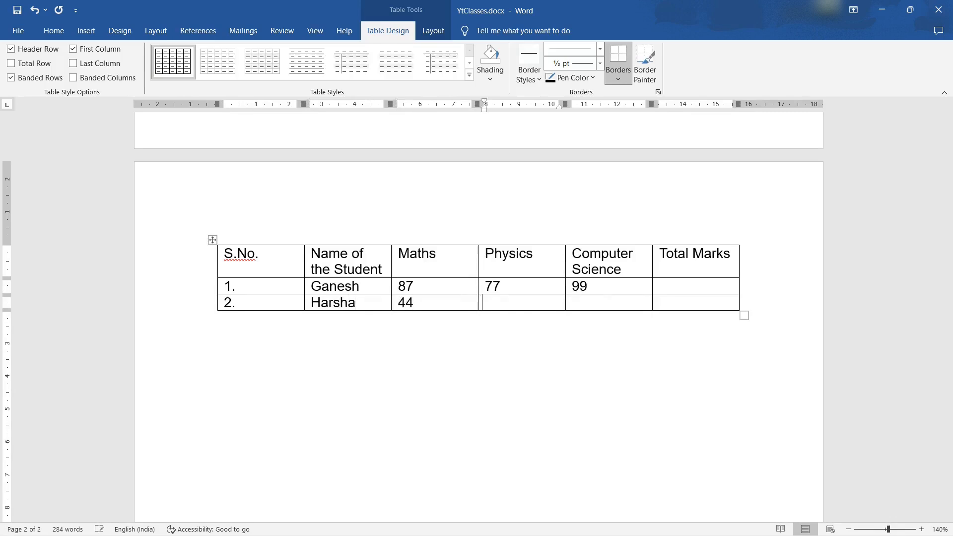
key("Tab")
type("95")
key("Tab")
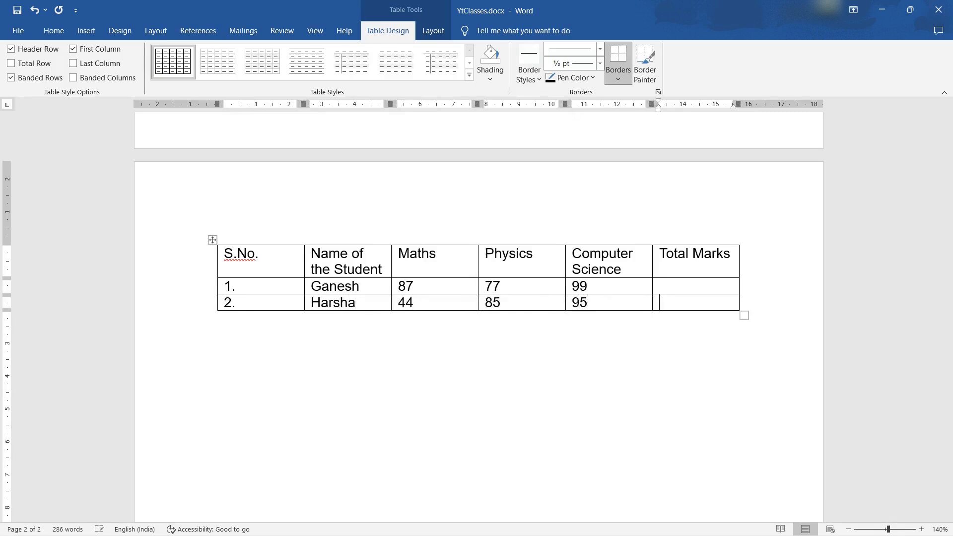
Add another table row numbered "3." and enter the third student's name with a capital initial
key("Tab")
type("3.")
key("Tab")
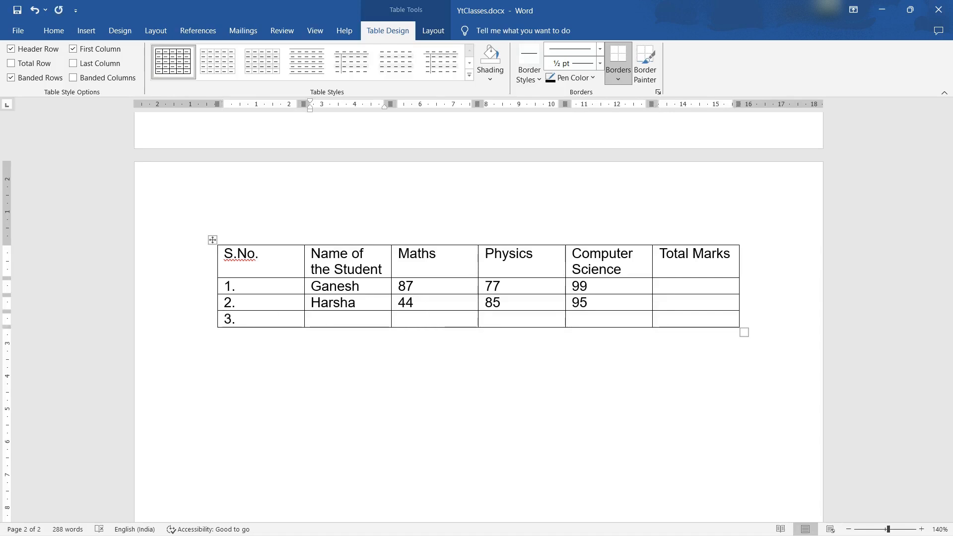
type("jay")
key("BackSpace")
key("BackSpace")
key("BackSpace")
type("Jay")
key("Tab")
Enter the third student's marks as 88 in Maths, 65 in Physics and 75 in Computer Science
type("885")
key("BackSpace")
key("BackSpace")
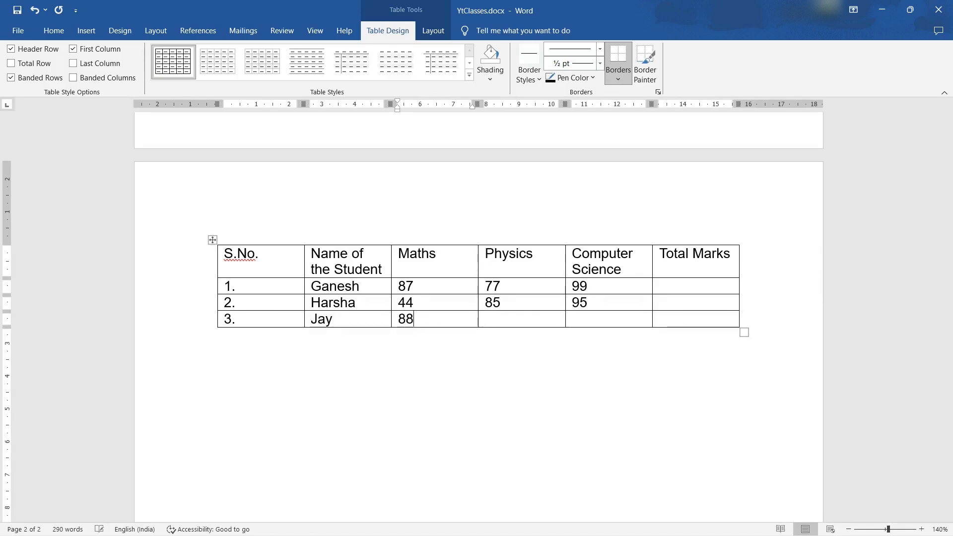
type("8")
key("Tab")
type("65")
key("Tab")
type("75")
key("Tab")
scroll(496, 318, "up", 10)
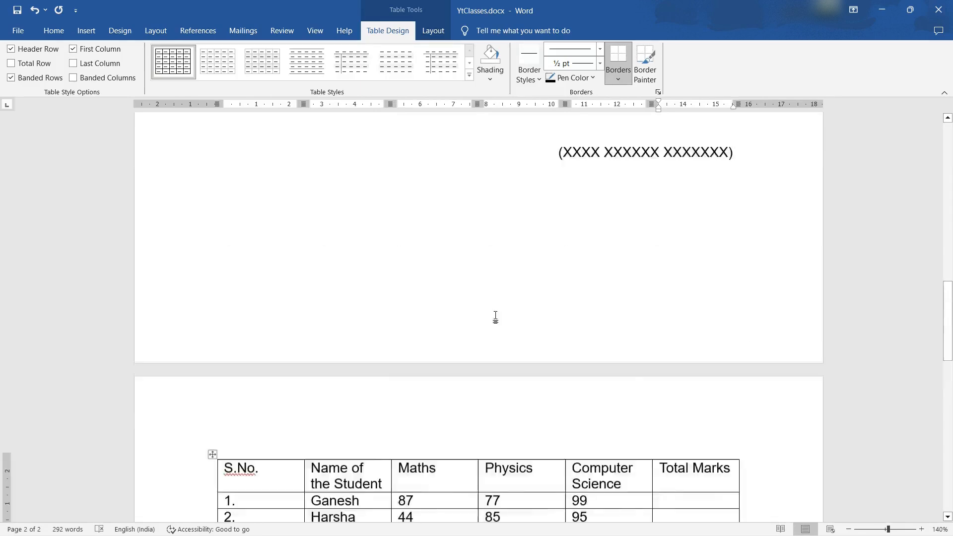
scroll(496, 314, "up", 8)
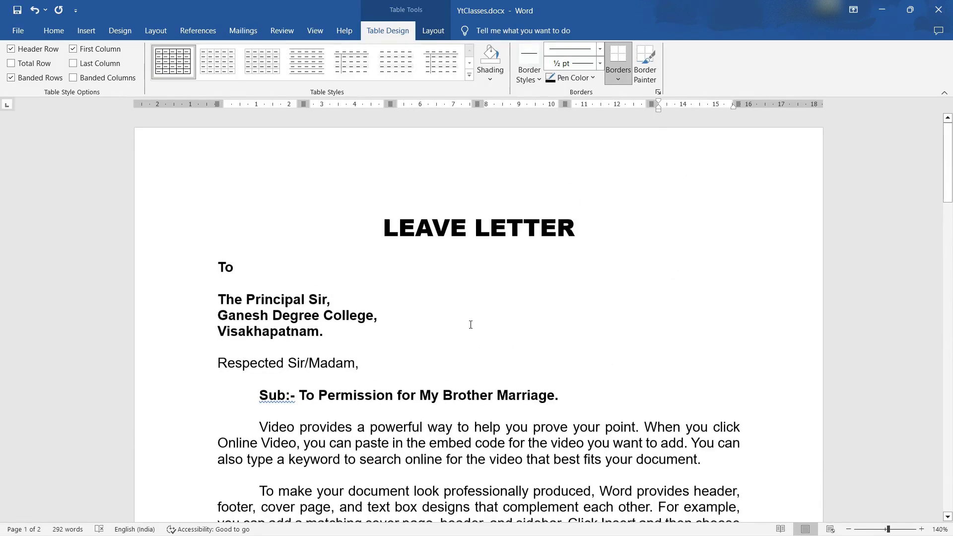
scroll(471, 326, "down", 3)
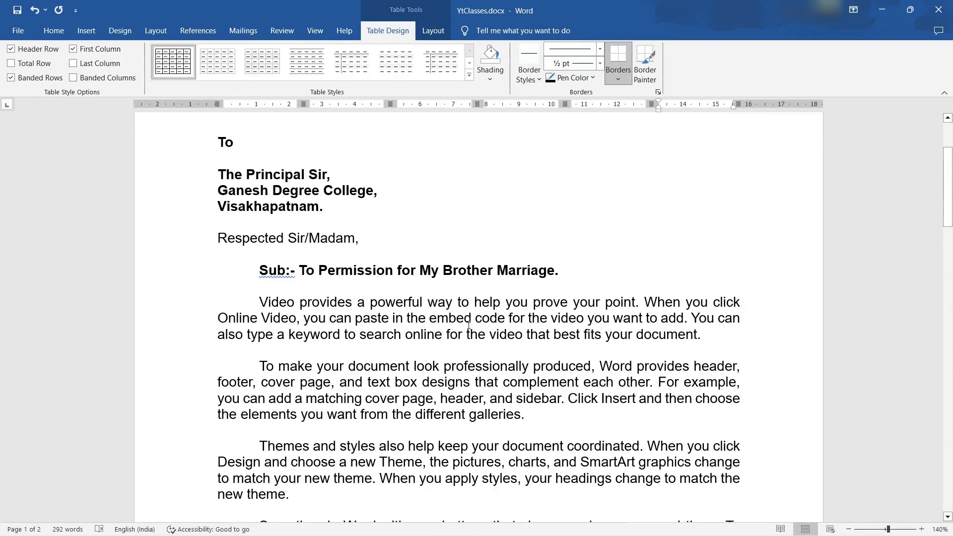
scroll(468, 325, "down", 15)
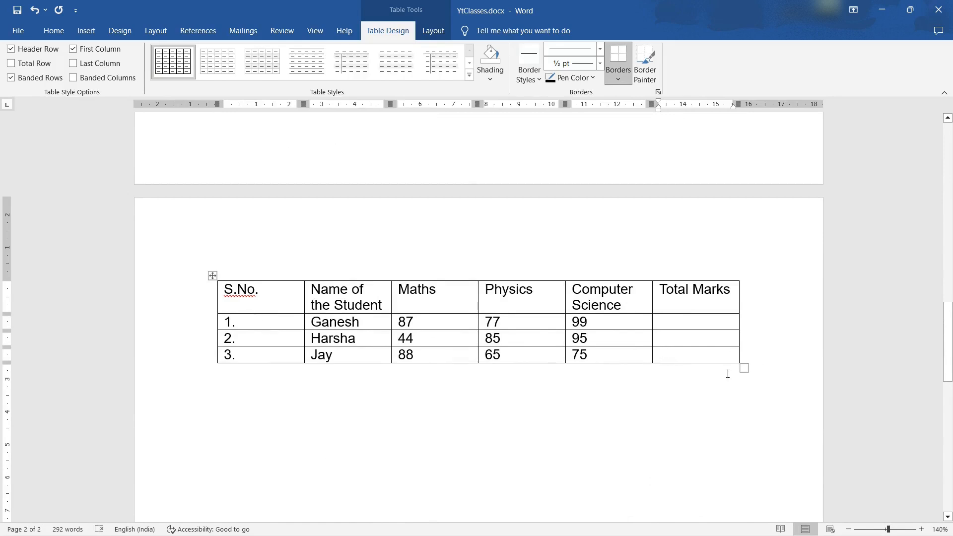
Add a table row numbered "4." and enter the fourth student's name
key("Tab")
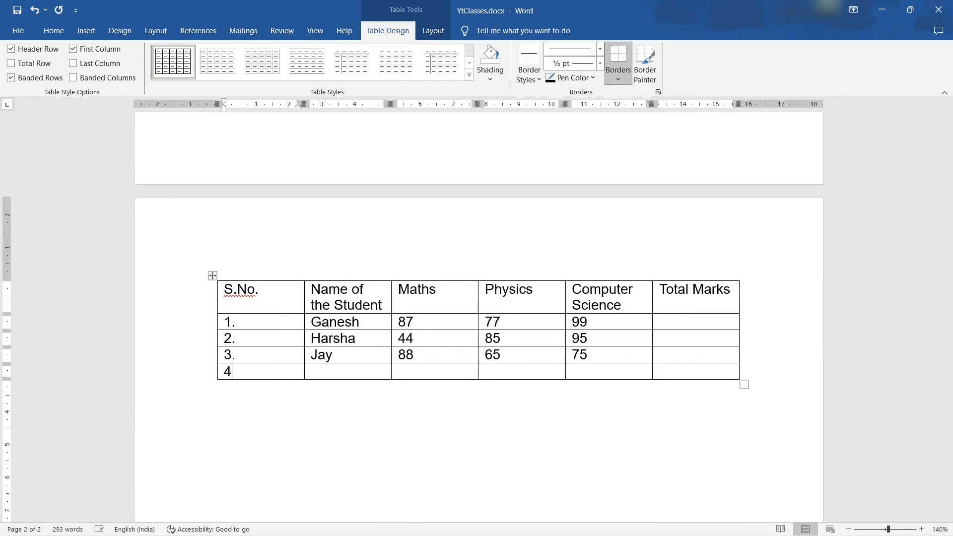
key("Tab")
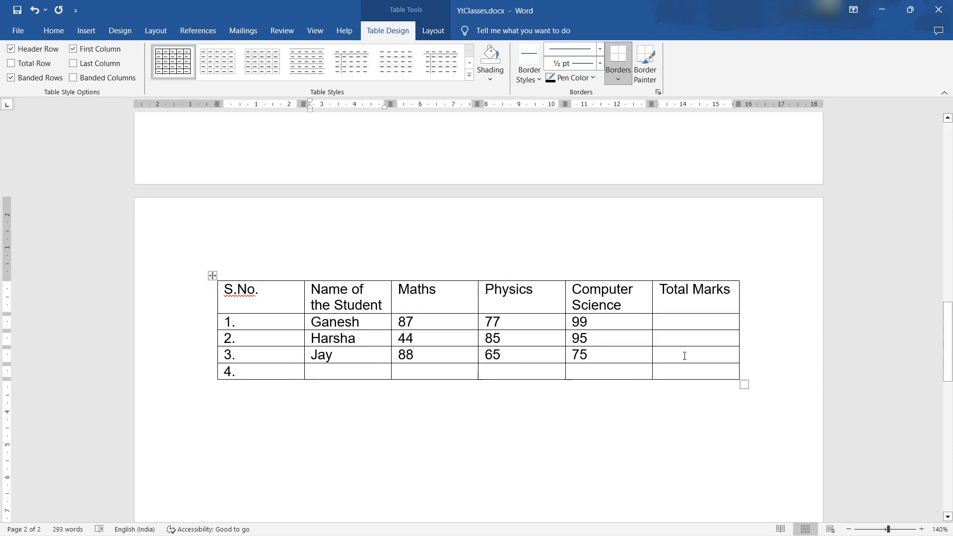
type("Ya")
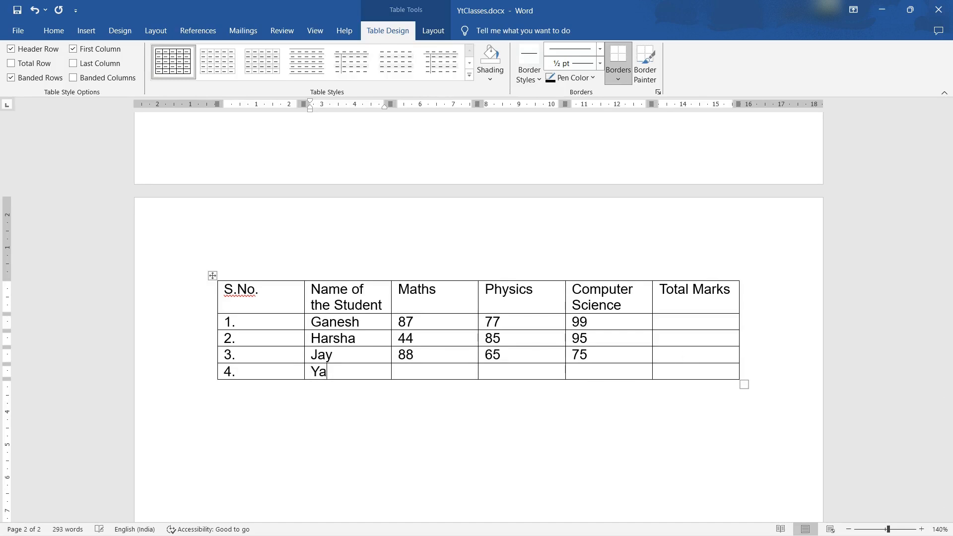
type("sh")
Enter the fourth student's marks as 56 in Maths, 62 in Physics and 38 in Computer Science, leaving Total Marks empty
key("Tab")
type("56")
key("Tab")
type("62")
key("Tab")
type("38")
key("Tab")
type("88")
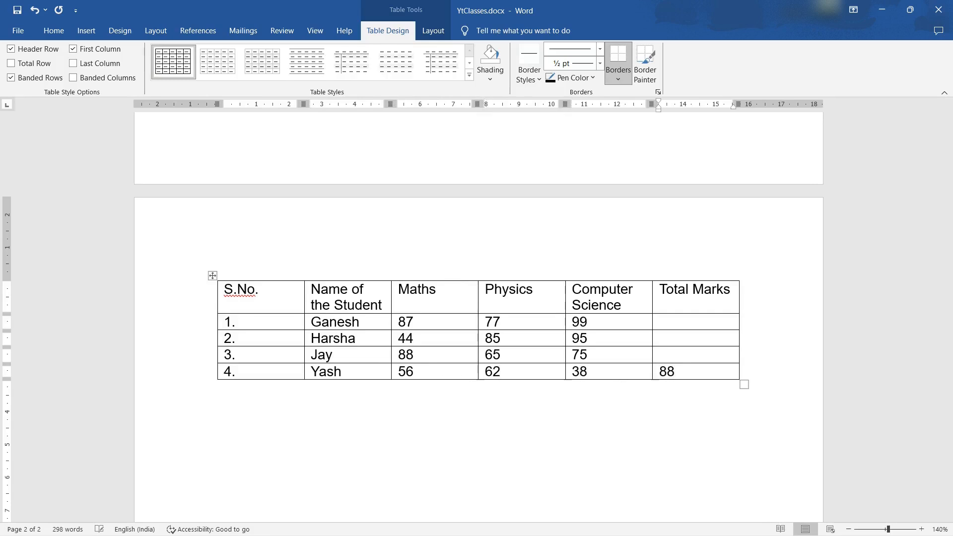
key("BackSpace")
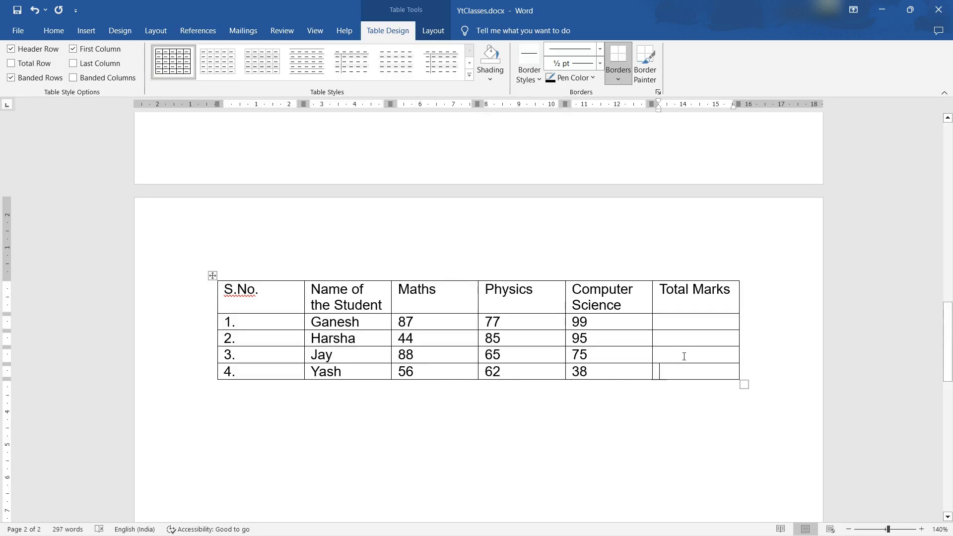
Add a last table row and label it "Total" in the Name of the Student column
key("Tab")
key("Tab")
type("Total")
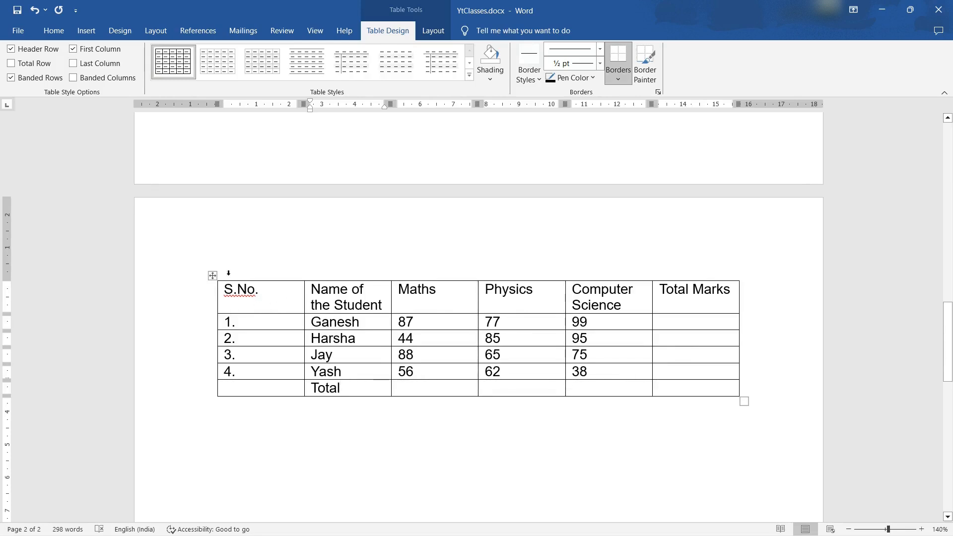
left_click_drag(223, 289, 261, 289)
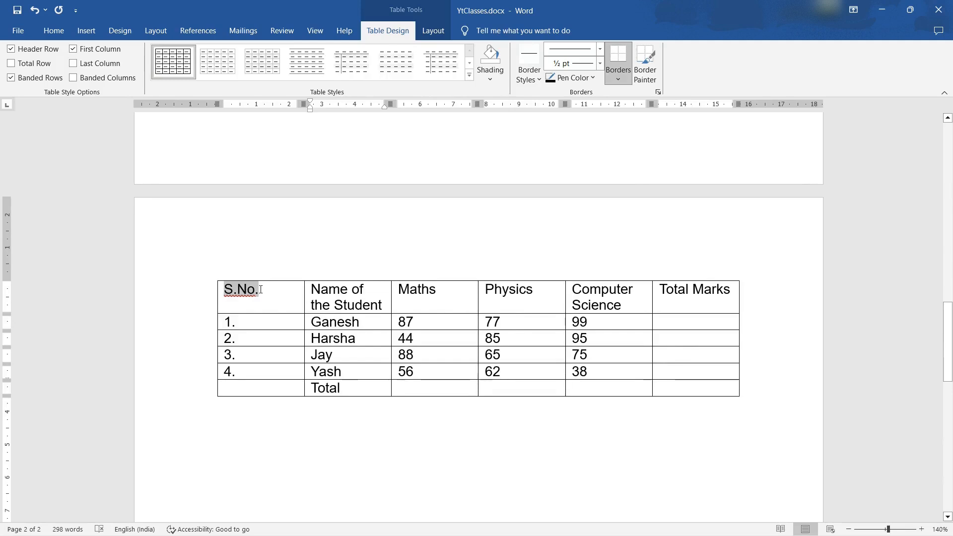
left_click(259, 291)
key("shift+Left")
key("shift+Left")
key("shift+Left")
key("shift+Left")
key("shift+Left")
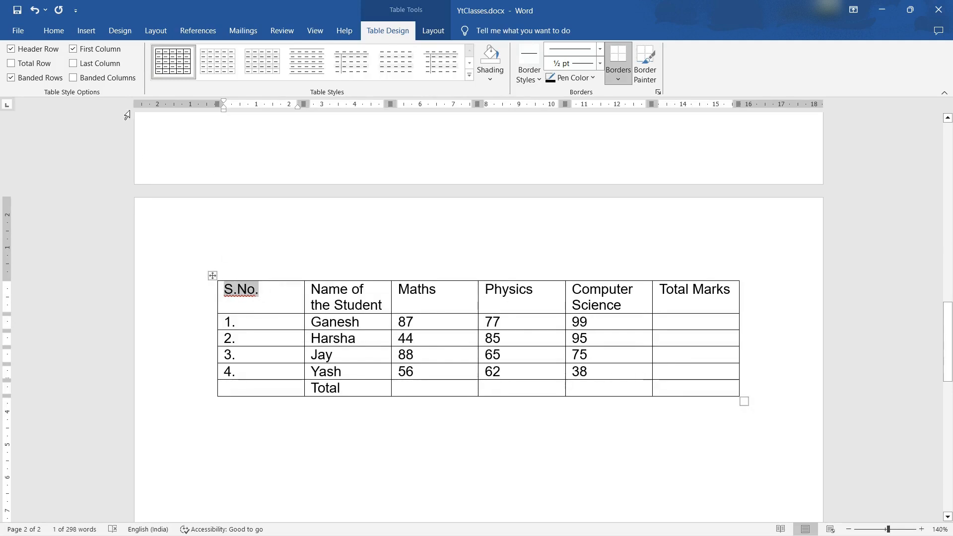
left_click(54, 31)
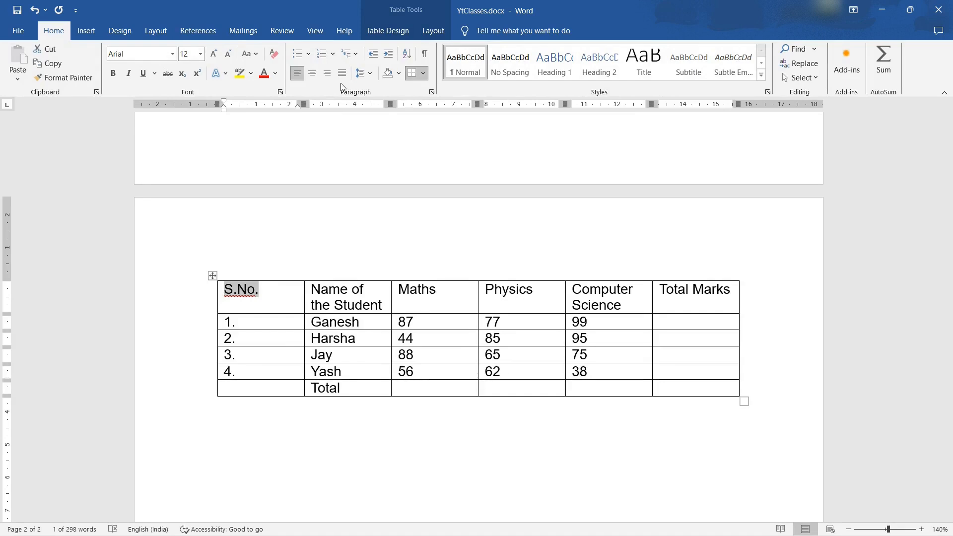
left_click(262, 289)
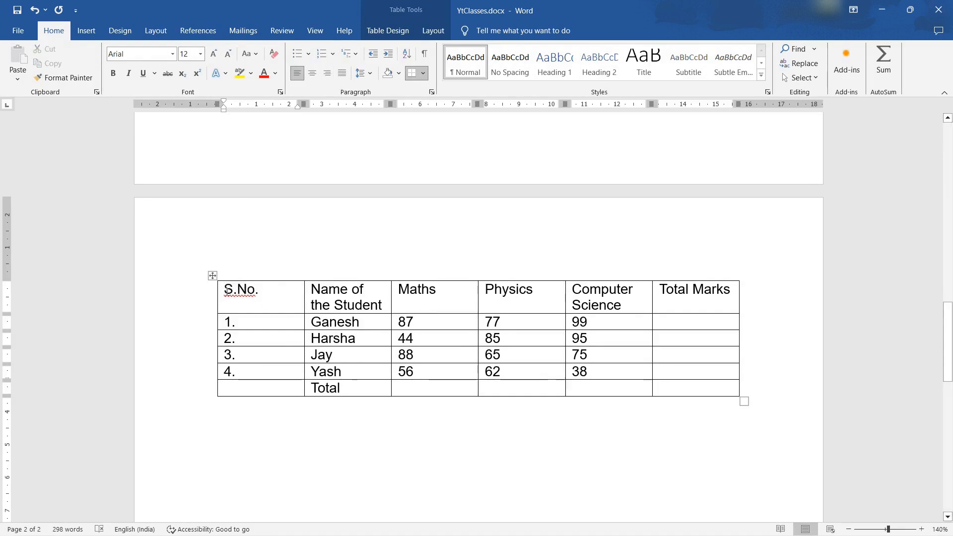
left_click_drag(226, 291, 259, 292)
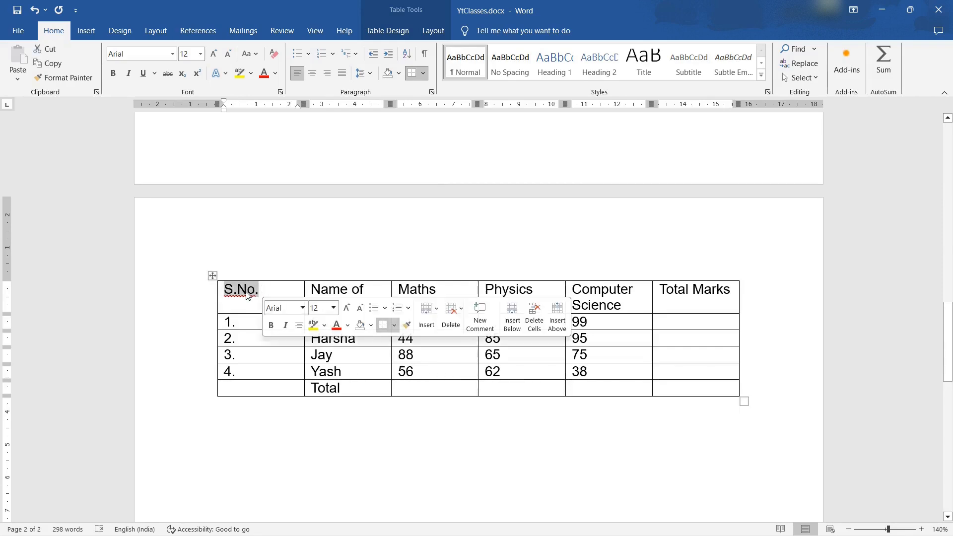
left_click(256, 291)
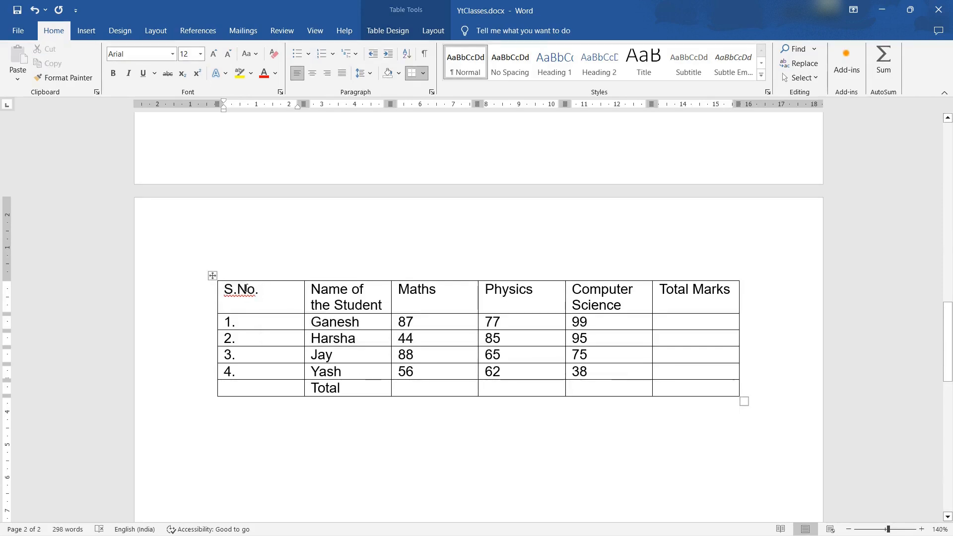
right_click(247, 290)
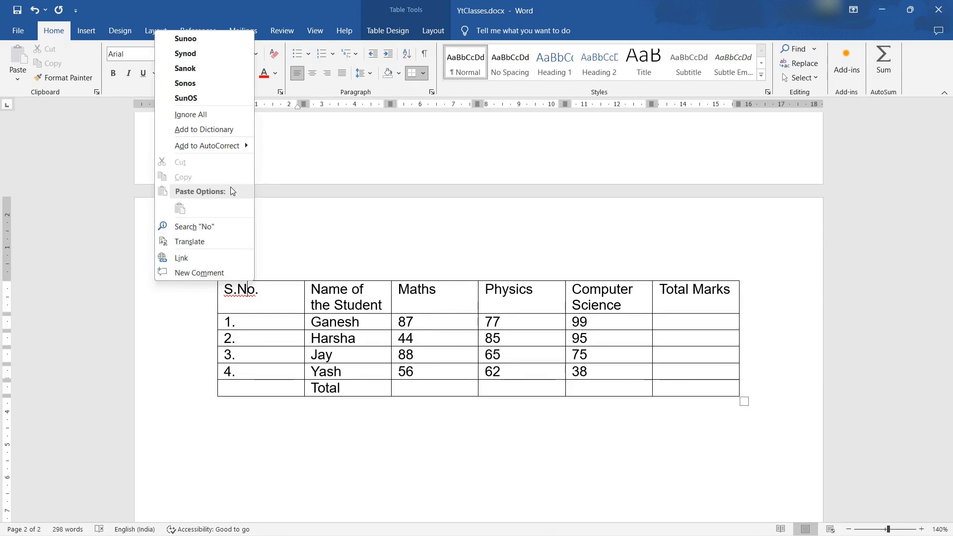
left_click(268, 298)
left_click_drag(224, 291, 278, 293)
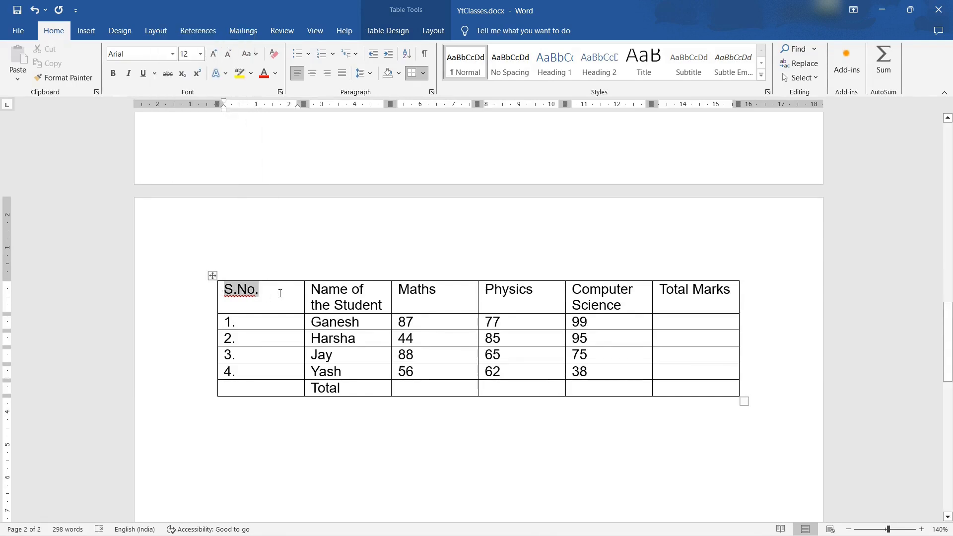
right_click(247, 293)
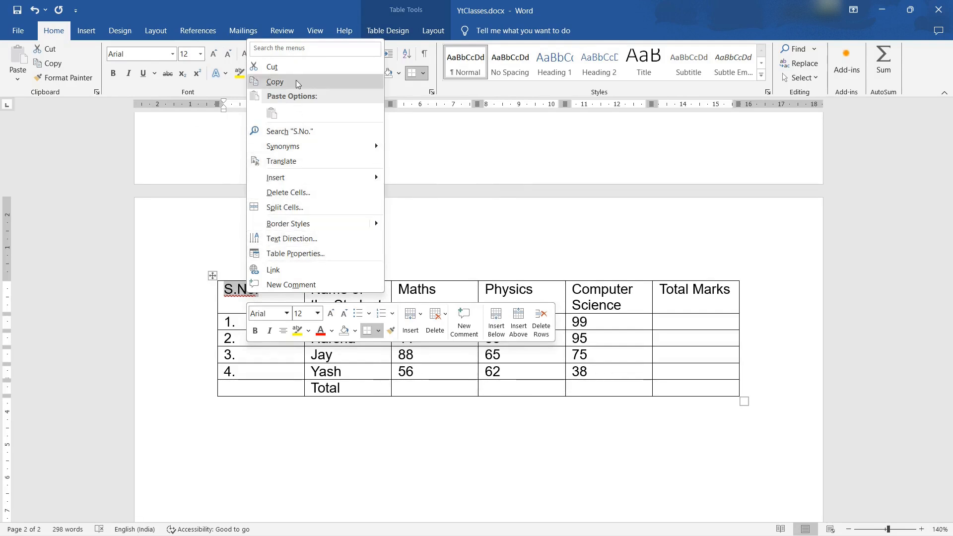
left_click(266, 361)
right_click(231, 302)
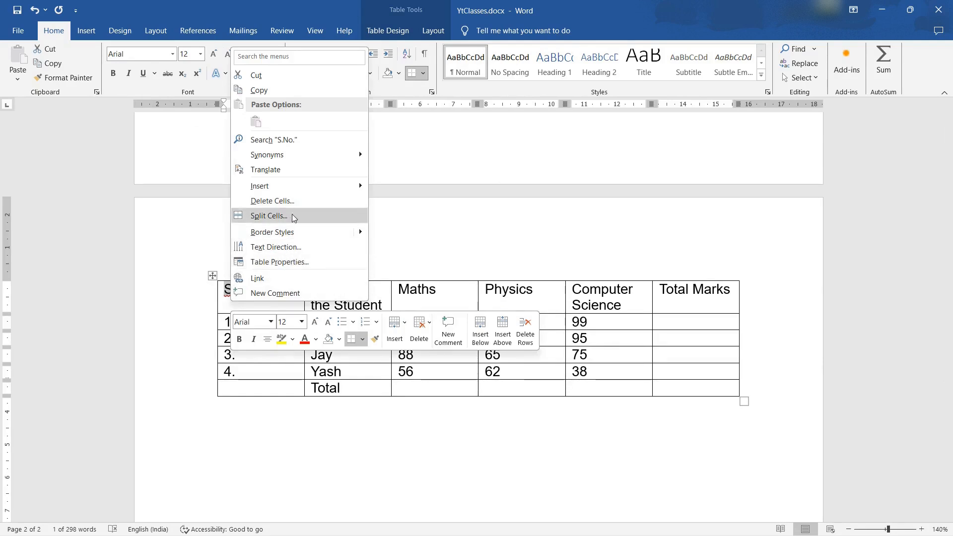
key("Escape")
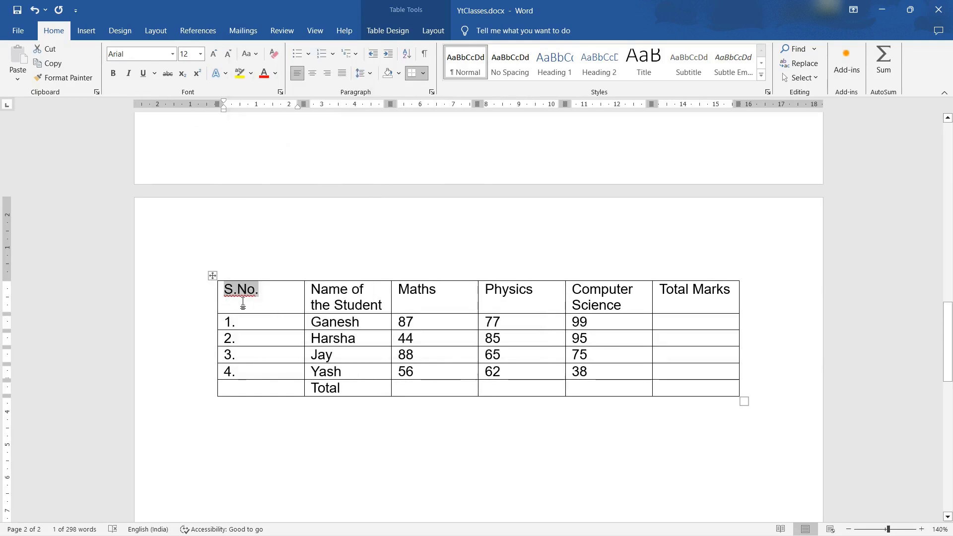
Centre the "S.No." heading both horizontally and vertically within its table cell
left_click(387, 31)
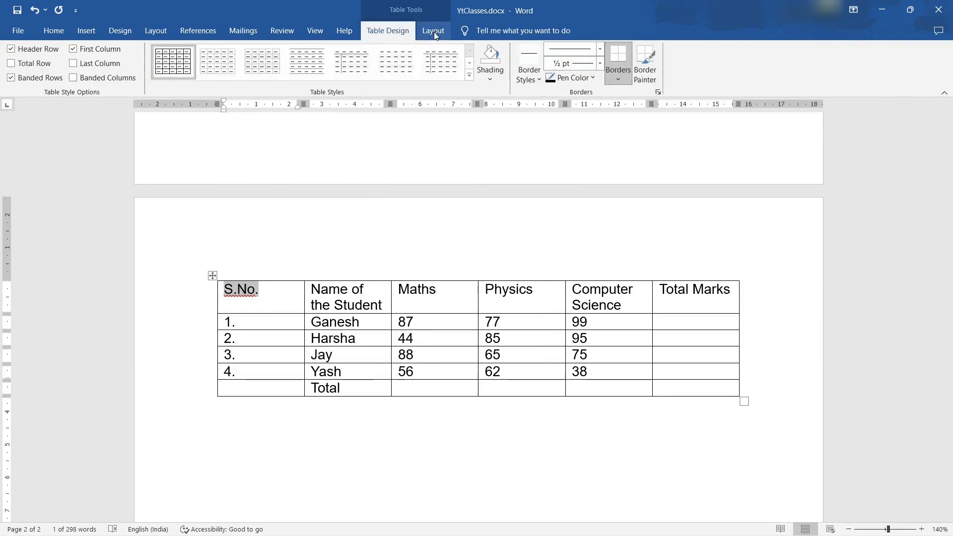
left_click(433, 31)
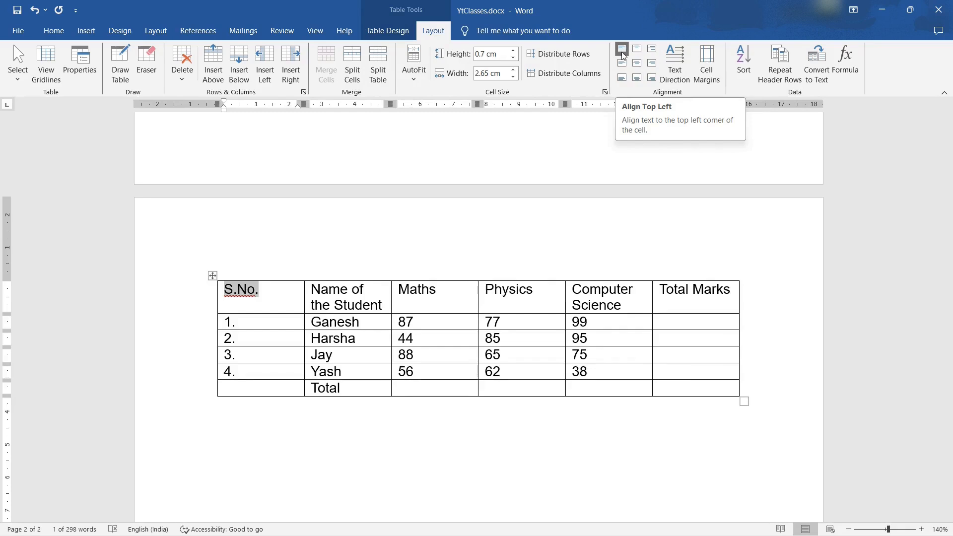
left_click(225, 291)
left_click_drag(225, 291, 291, 297)
left_click(291, 298)
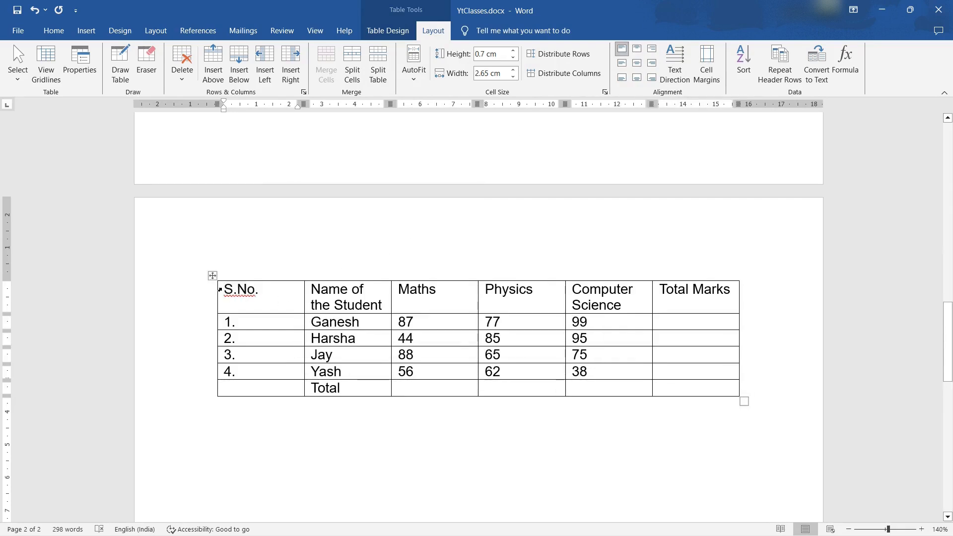
left_click(219, 312)
left_click(237, 291)
double_click(231, 293)
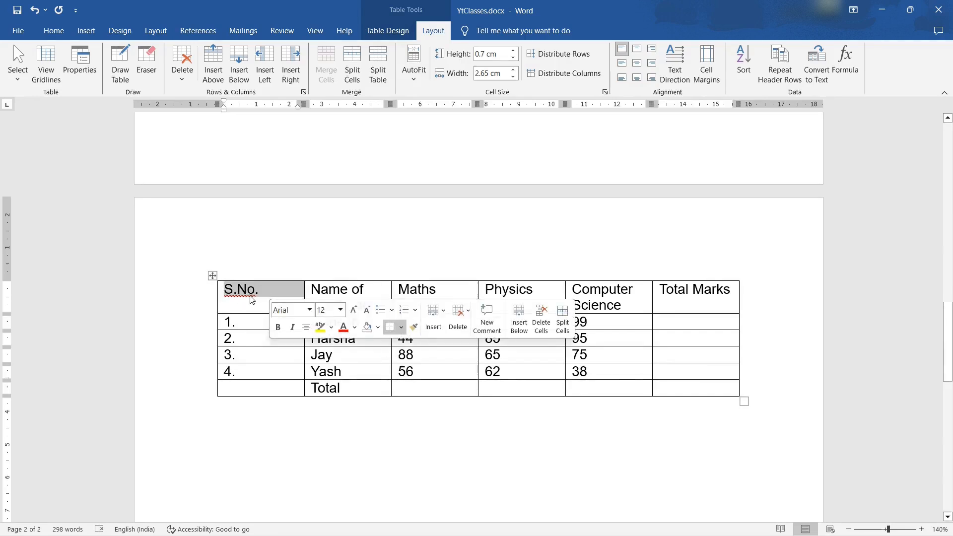
left_click(246, 292)
left_click_drag(225, 290, 269, 287)
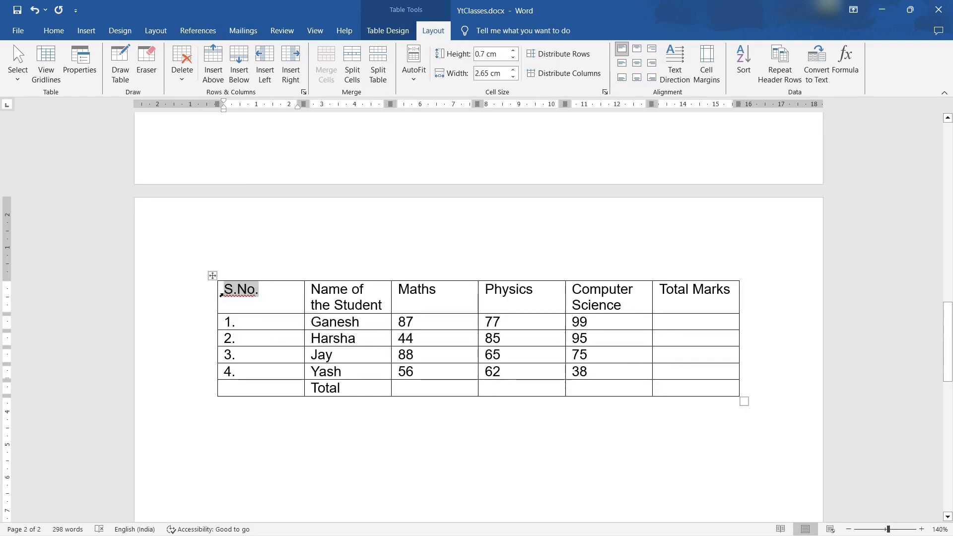
left_click(246, 290)
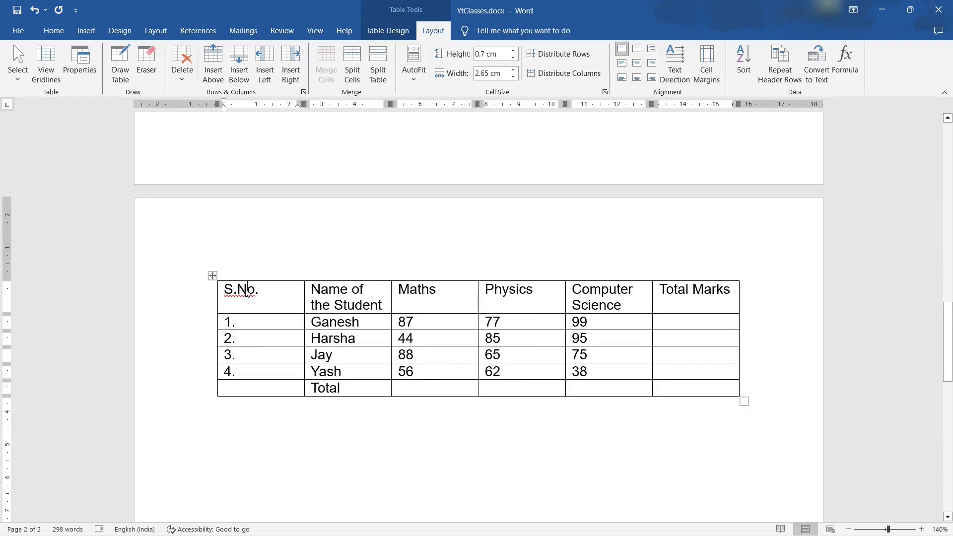
left_click(639, 52)
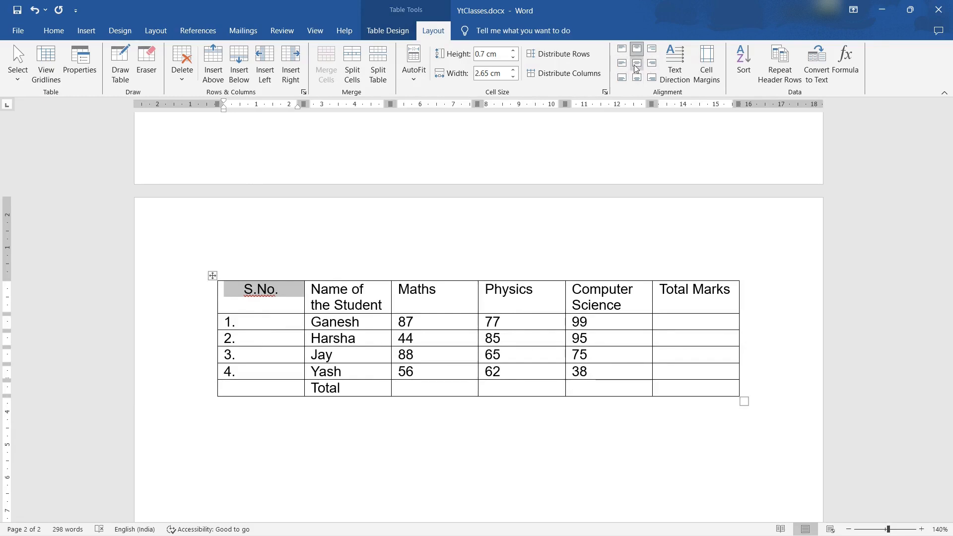
left_click(637, 63)
left_click(280, 297)
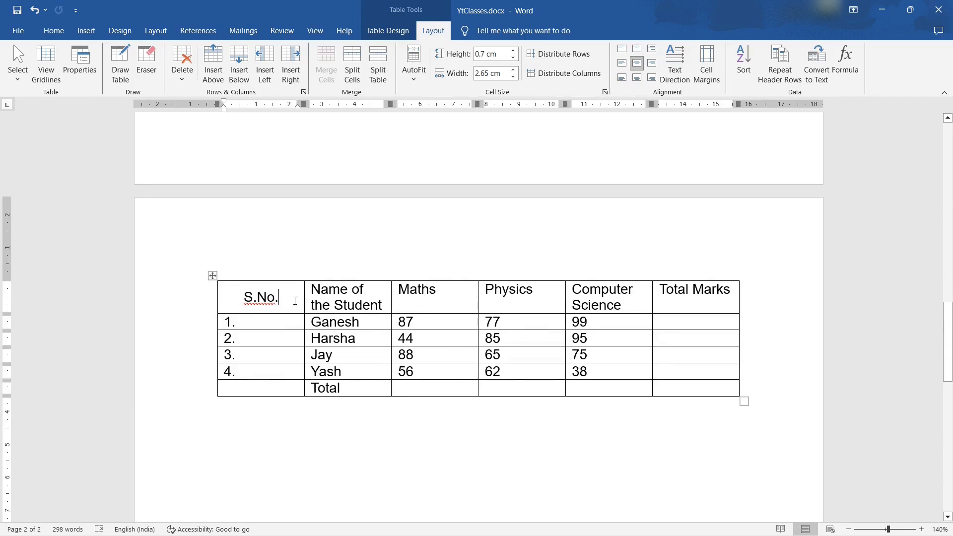
Centre the contents of every cell in the marks table horizontally and vertically
left_click(212, 276)
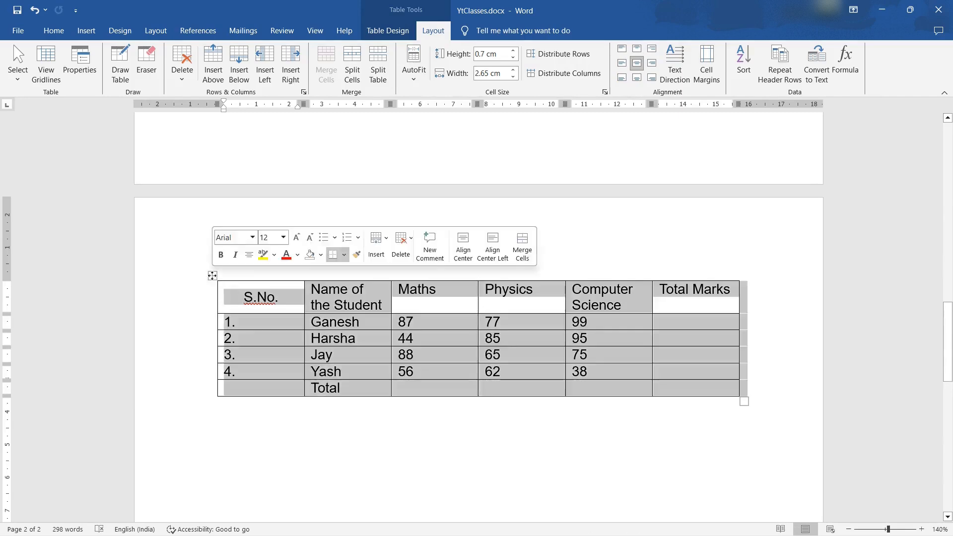
left_click(636, 63)
left_click(316, 330)
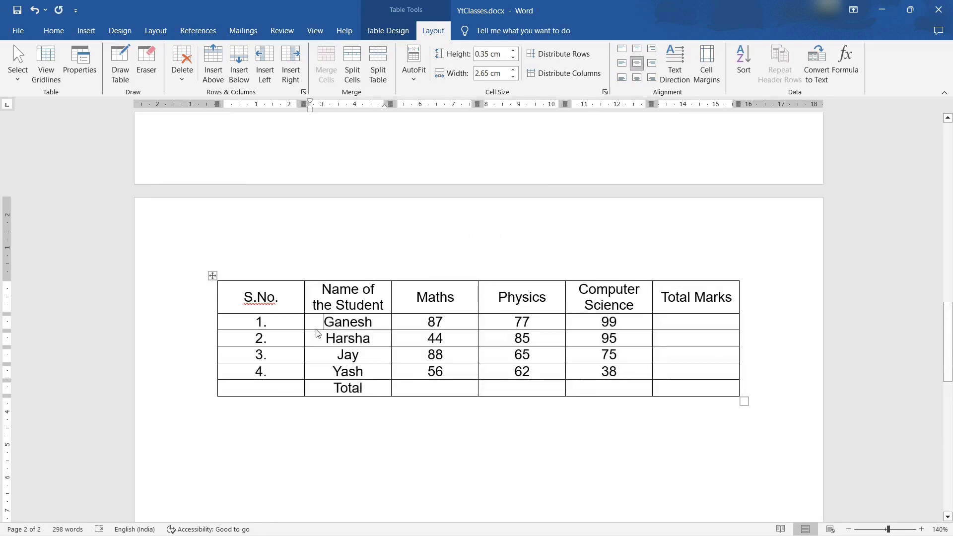
Align the four student names to the left while keeping them vertically centred in their cells
left_click_drag(320, 324, 338, 372)
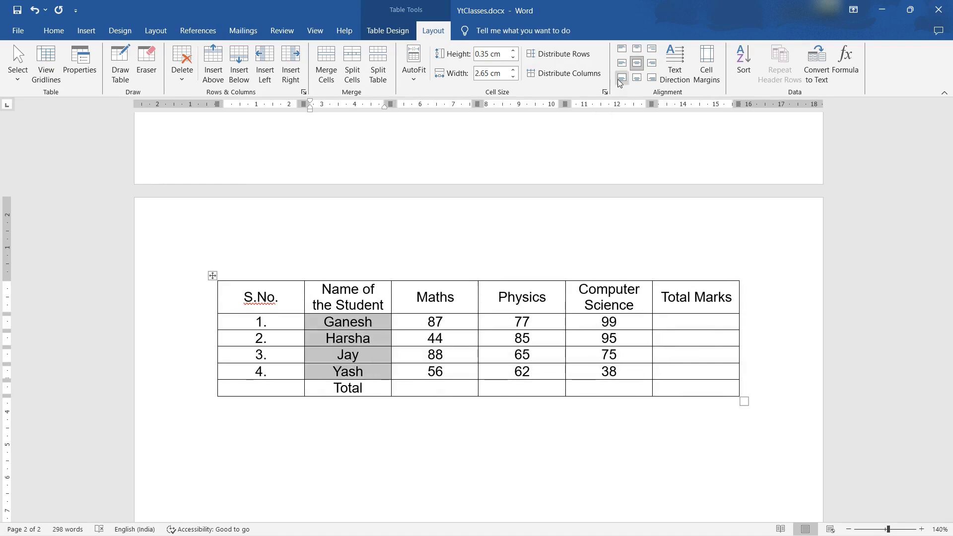
left_click(622, 63)
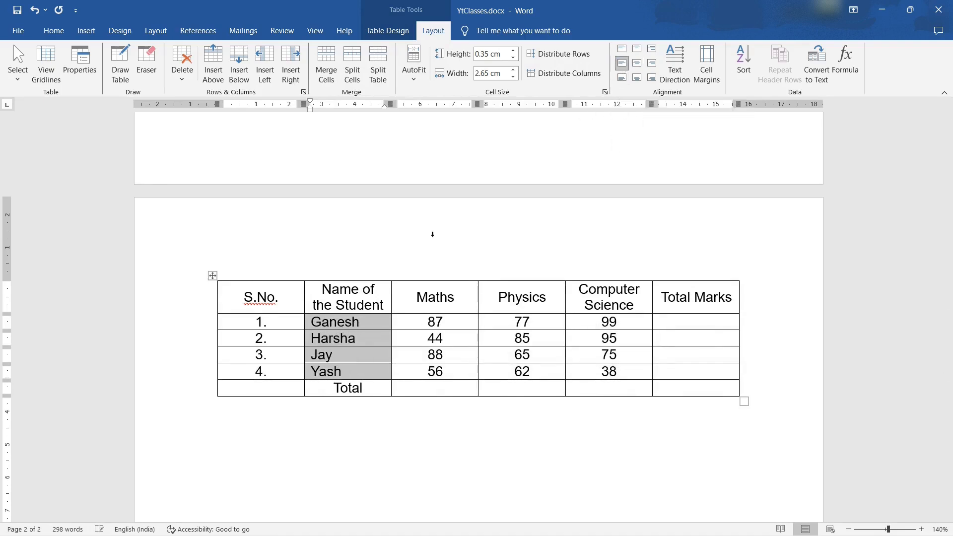
left_click(370, 354)
Break the "S.No." heading into two lines, with "S." above "No."
left_click(284, 299)
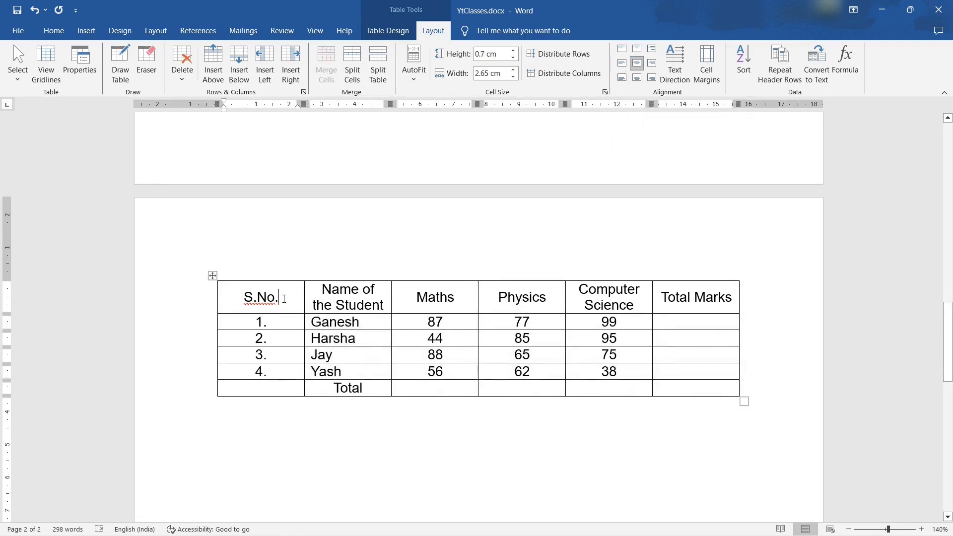
key("Return")
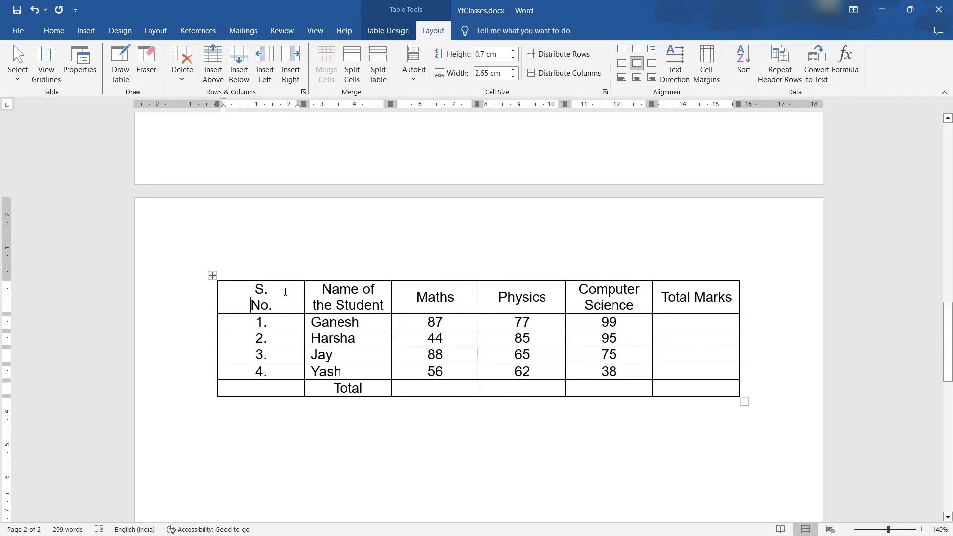
left_click_drag(256, 293, 672, 387)
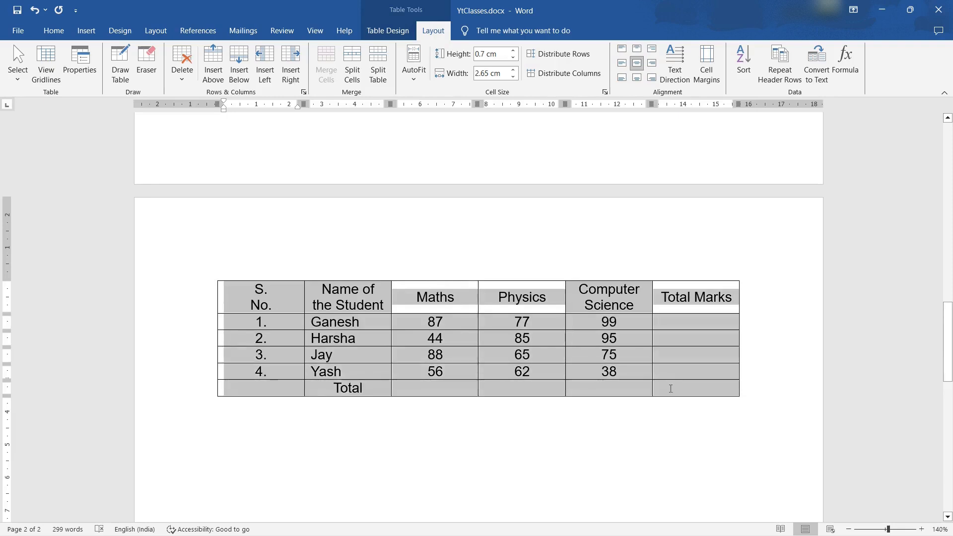
left_click(279, 290)
Narrow the S. No. column to about 1.49 cm, widen Name of the Student to fit its heading on one line, and narrow Maths, Physics and Total Marks
left_click_drag(307, 301, 266, 295)
mouse_move(390, 105)
left_mouse_down()
mouse_move(353, 105)
mouse_move(422, 114)
mouse_move(412, 119)
left_mouse_up()
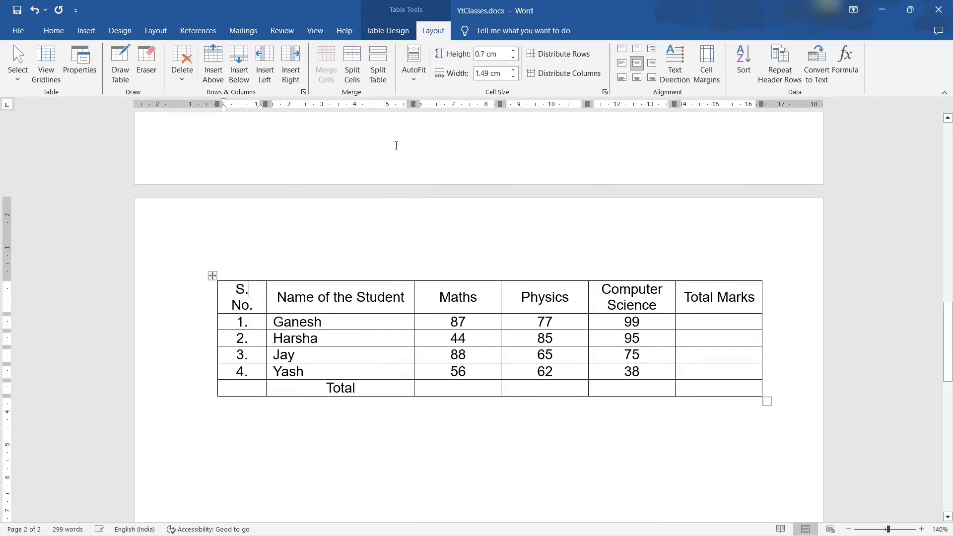
left_click_drag(500, 104, 472, 104)
left_click_drag(555, 104, 536, 104)
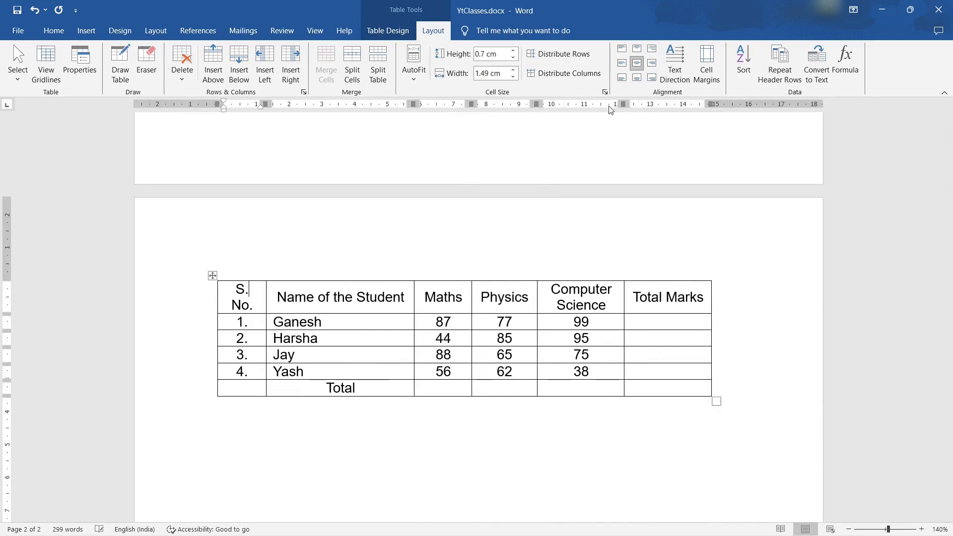
left_click_drag(708, 100, 693, 104)
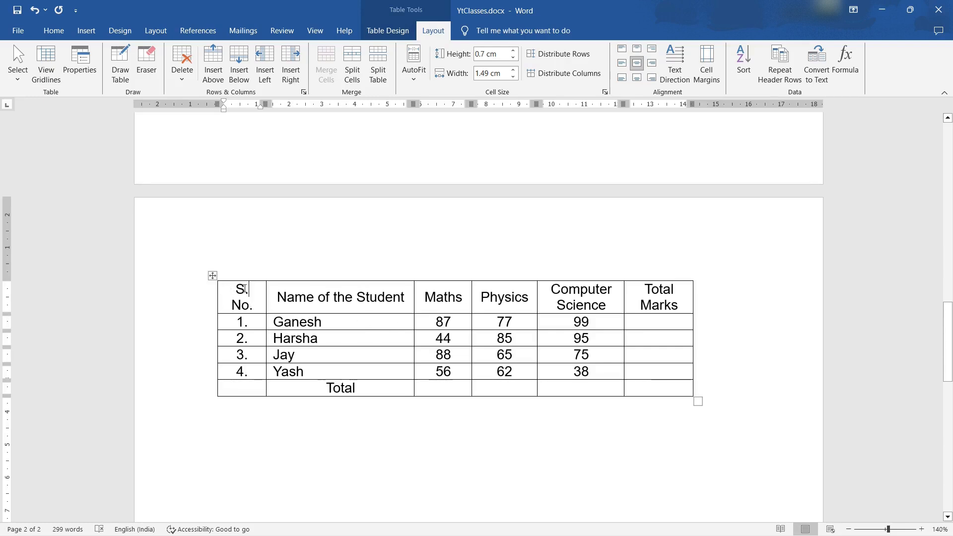
Try basing the marks table's Table Grid style on Table Grid 4 and discard the style change
left_click(213, 276)
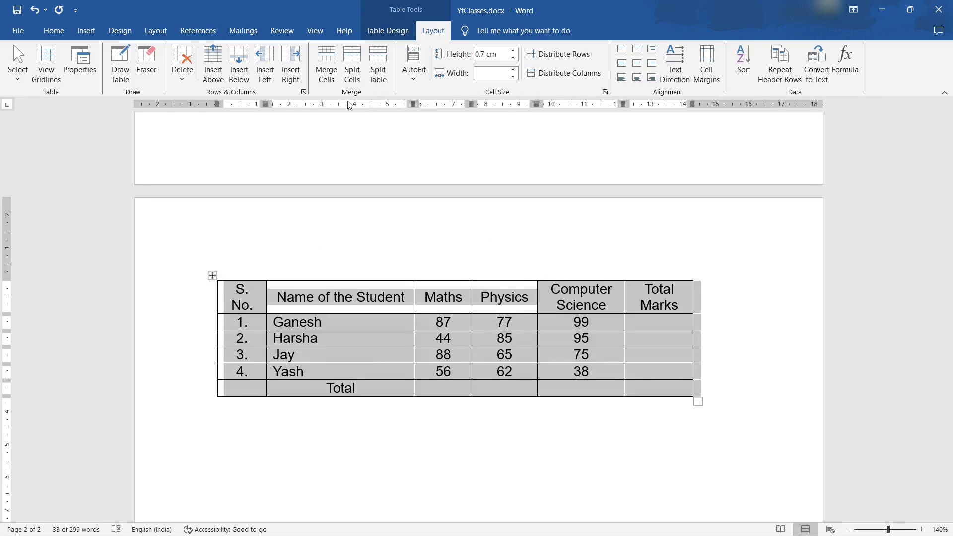
left_click(392, 36)
left_click(469, 74)
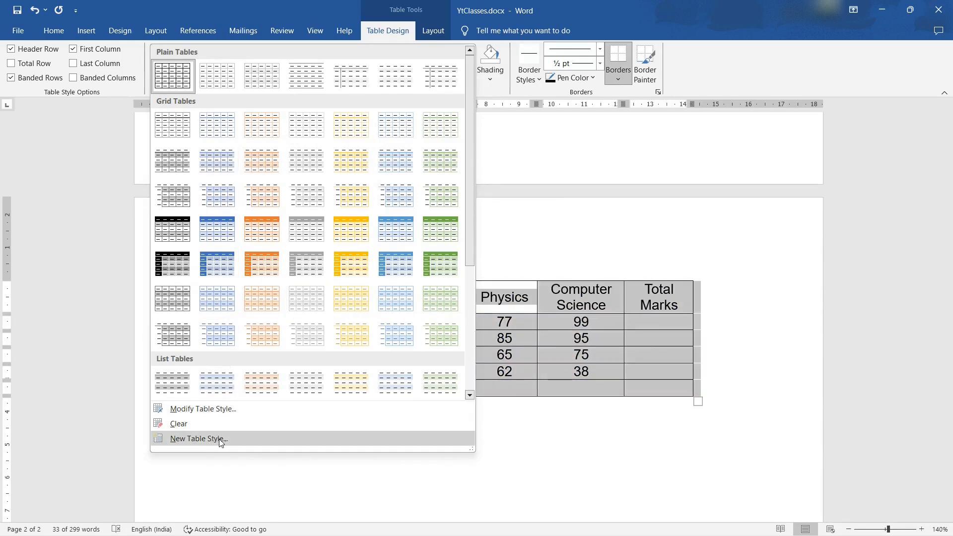
left_click(214, 411)
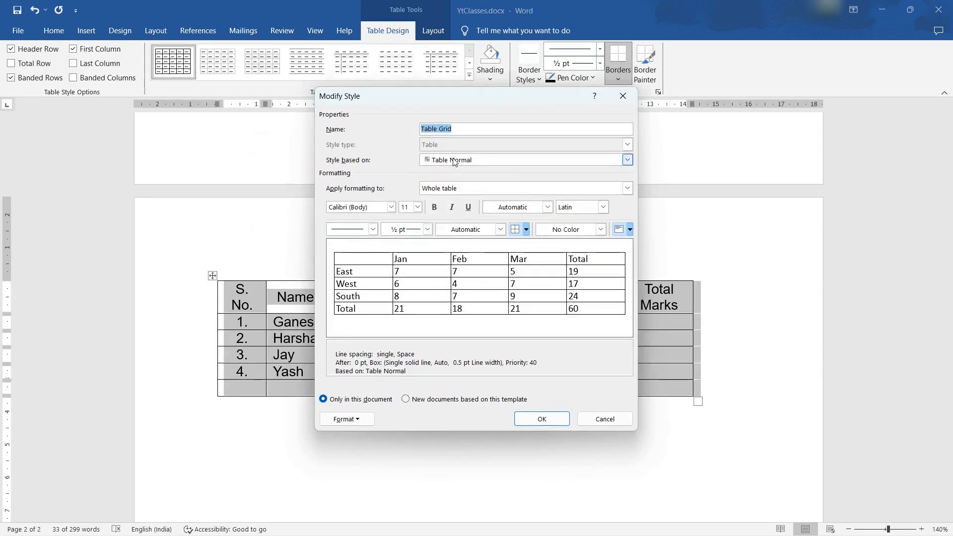
left_click(623, 130)
left_click(627, 158)
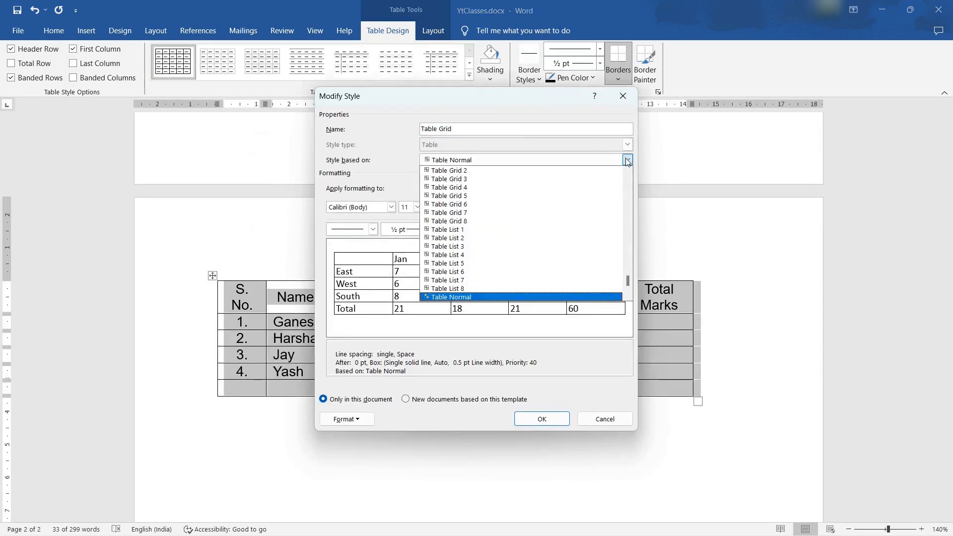
left_click(483, 188)
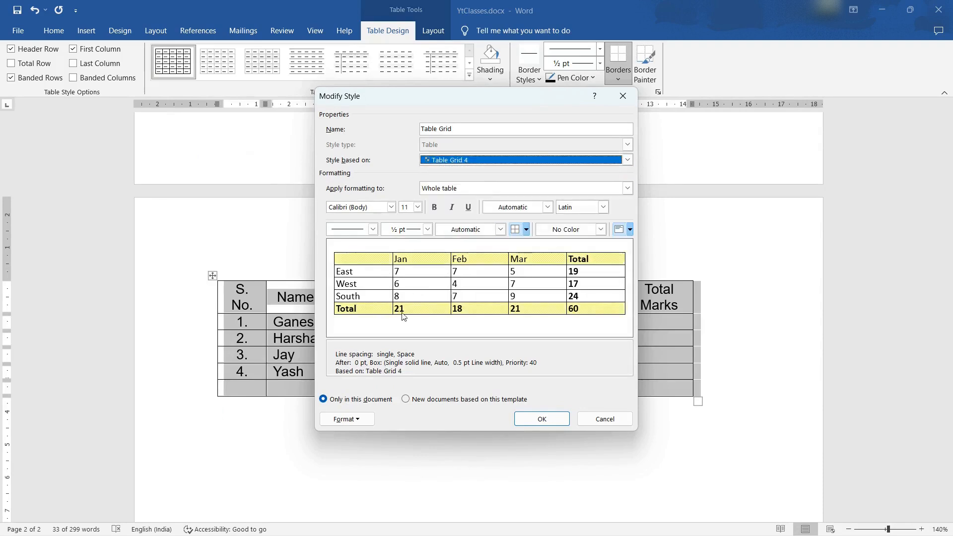
left_click(616, 421)
left_click(338, 333)
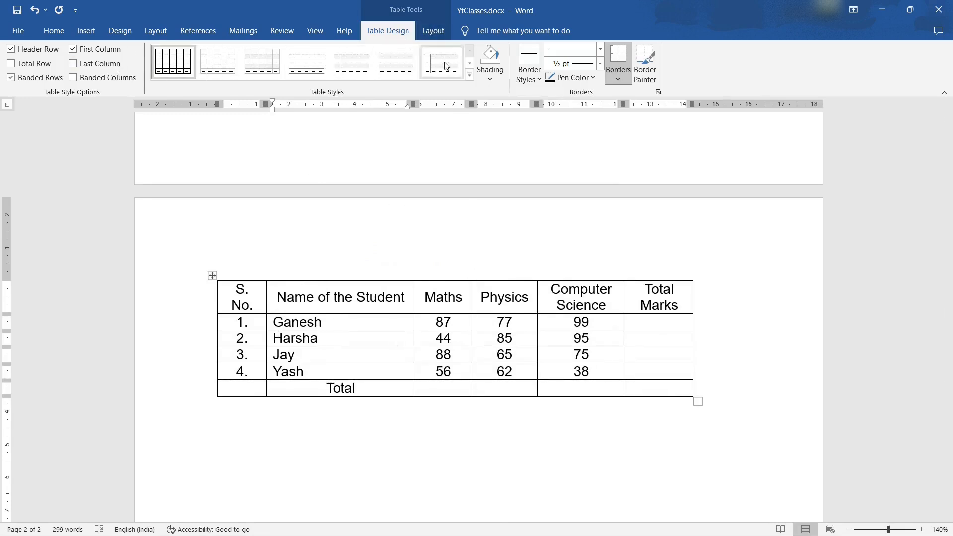
Preview the available shading colours on the second student's name cell
left_click(495, 79)
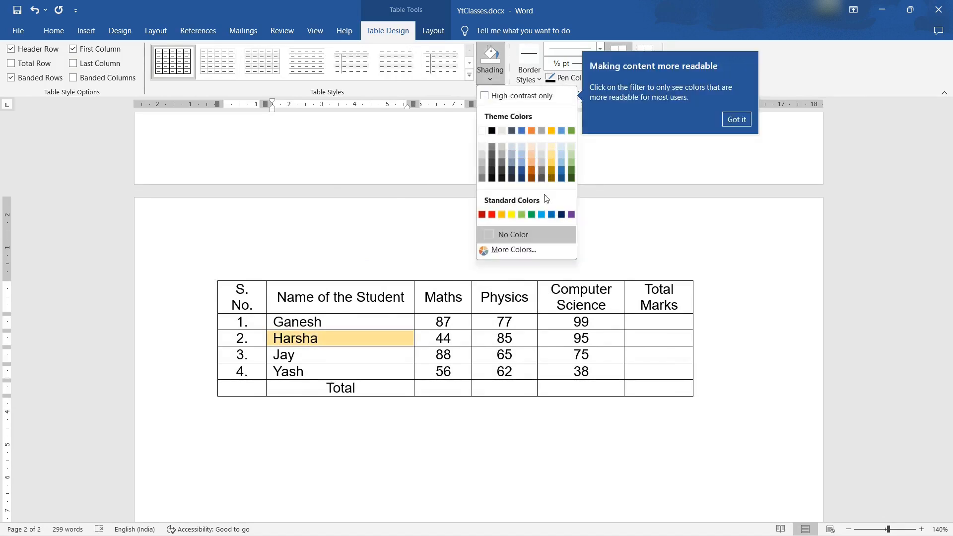
left_click(343, 318)
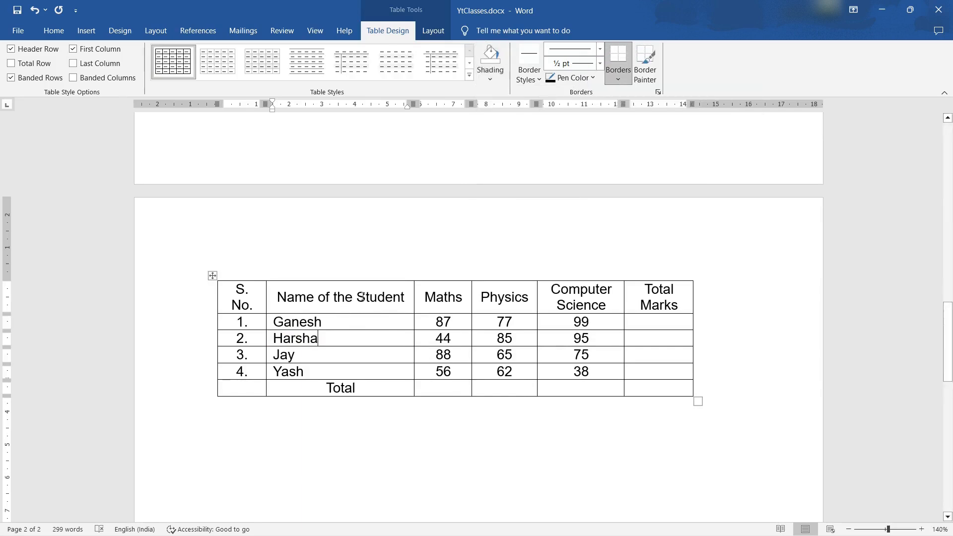
Try painting a different theme border style along the marks table's top edge, undo it and leave Border Painter
left_click(527, 76)
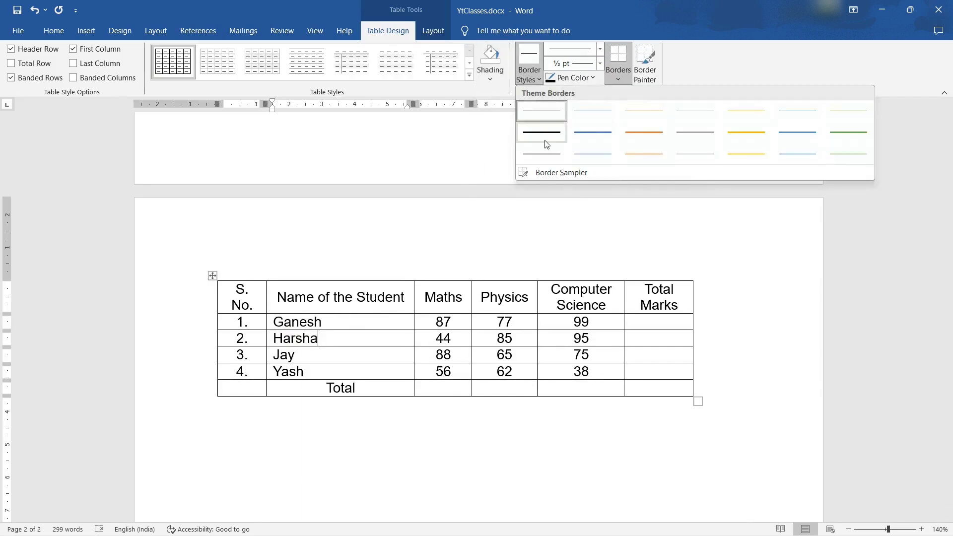
left_click(543, 153)
left_click_drag(233, 281, 478, 279)
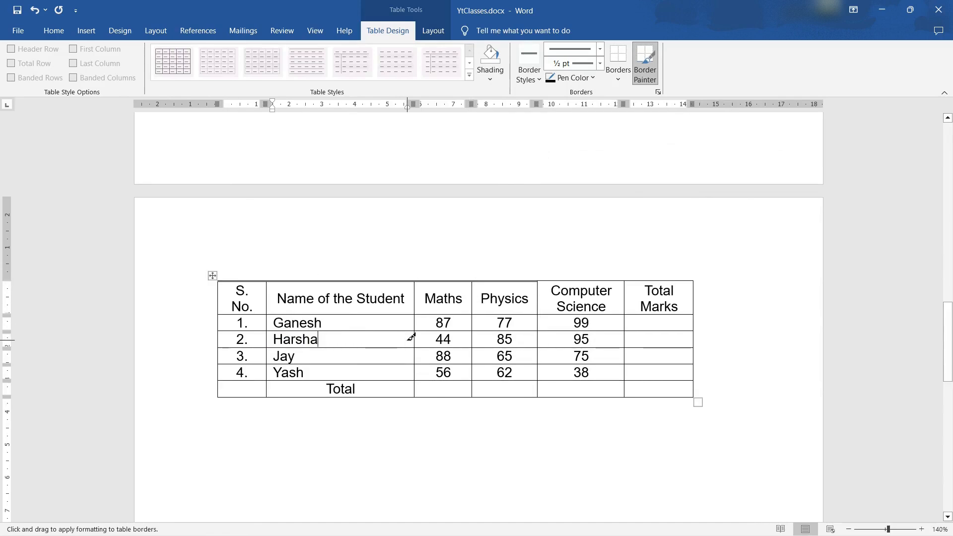
key("ctrl+z")
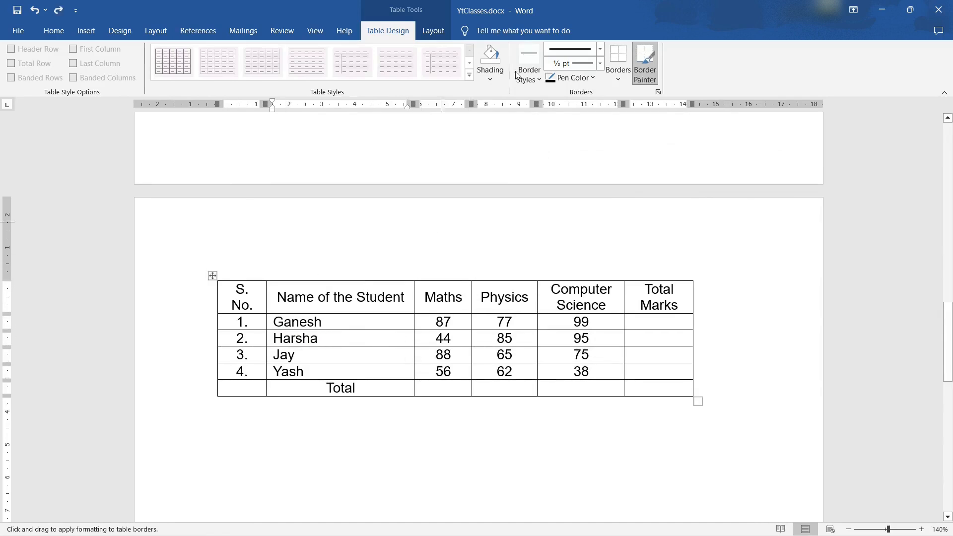
left_click(618, 75)
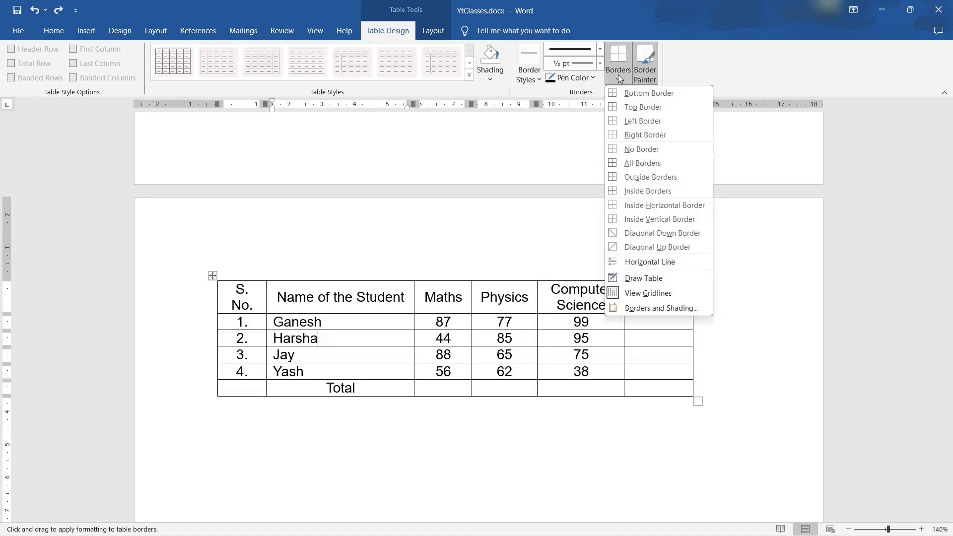
left_click(247, 297)
key("Escape")
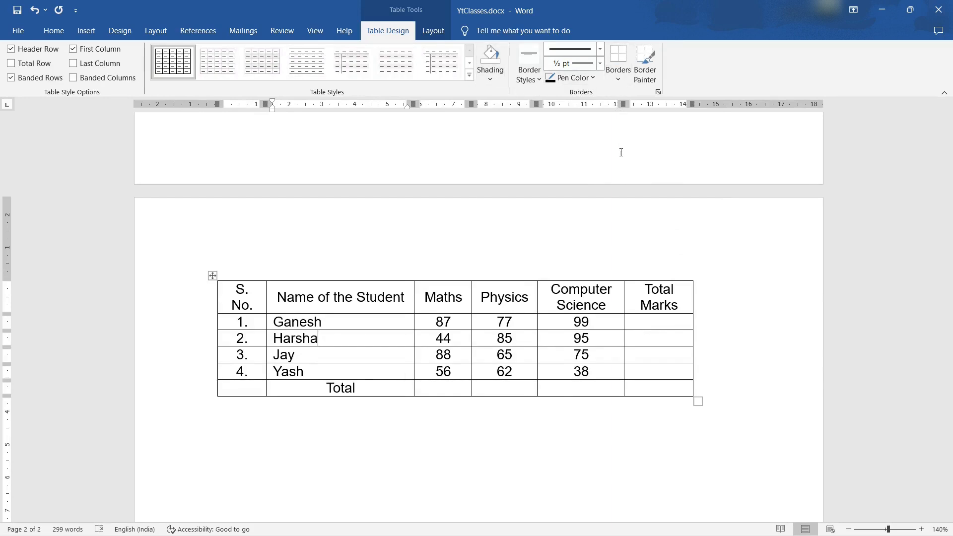
Remove all borders from the second student's name cell with No Border
double_click(330, 342)
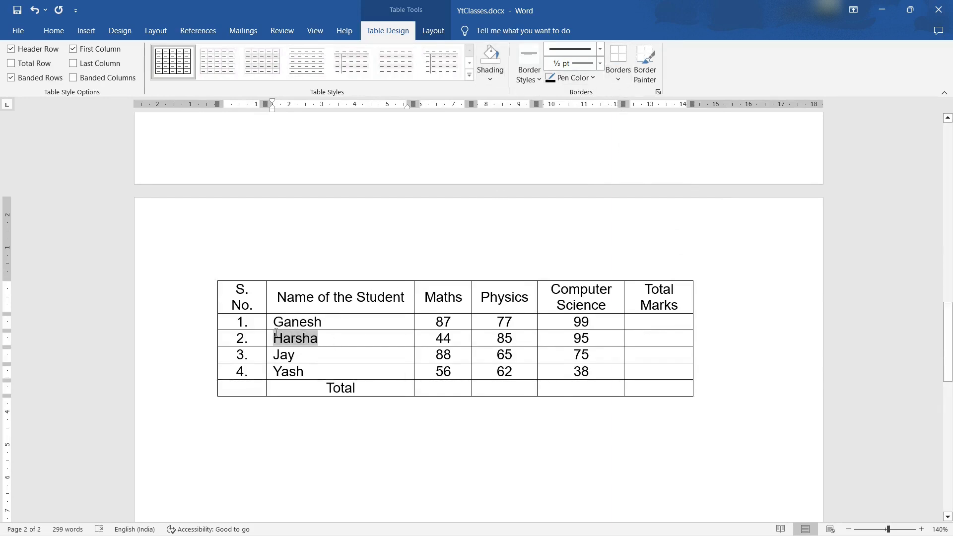
left_click(613, 79)
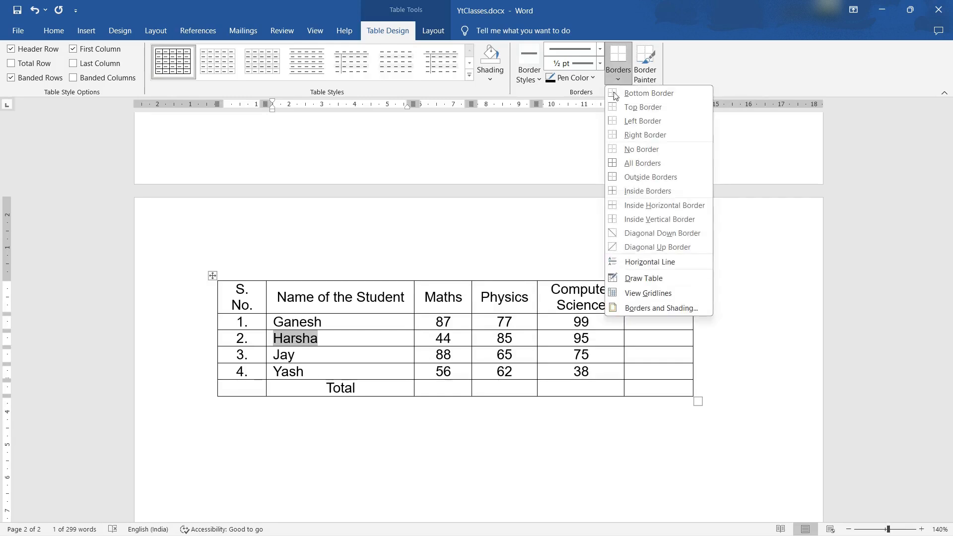
left_click(635, 148)
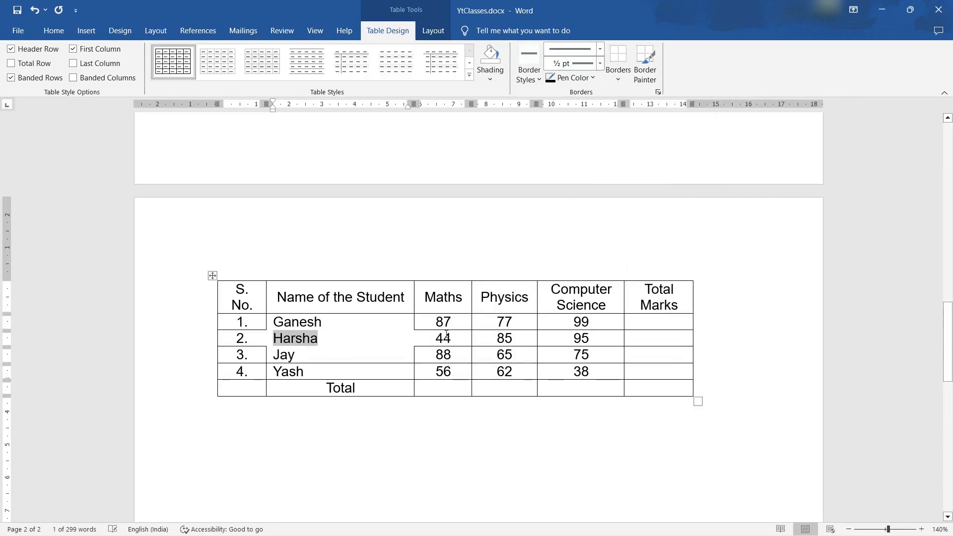
left_click(372, 373)
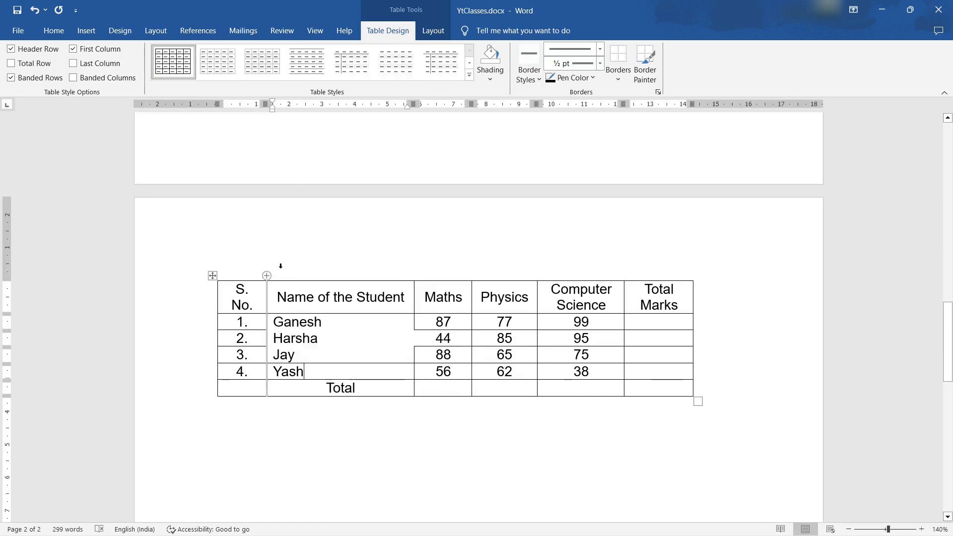
Examine the marks table's borders on page 2 in the print preview at 100% zoom
key("ctrl+p")
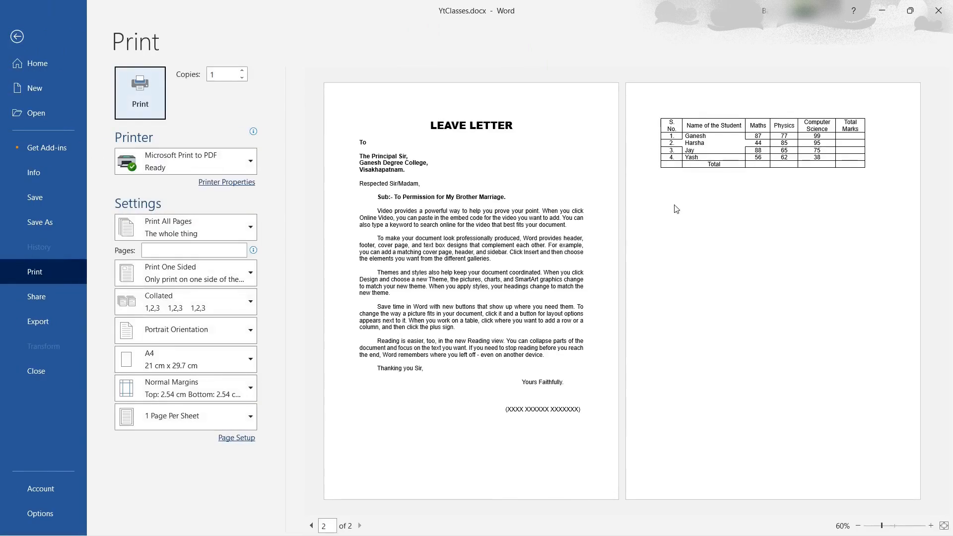
left_click(930, 525)
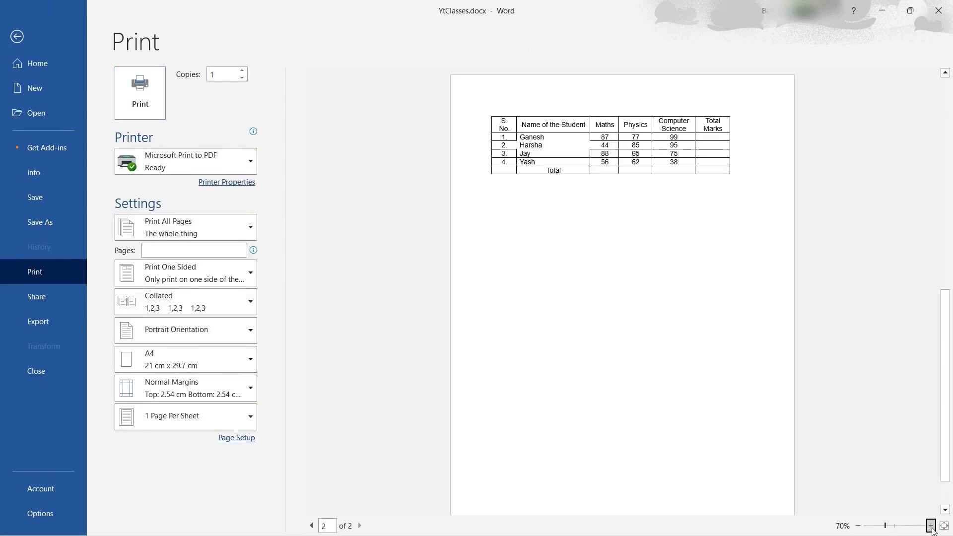
left_click(930, 526)
left_click(931, 525)
left_click(931, 525)
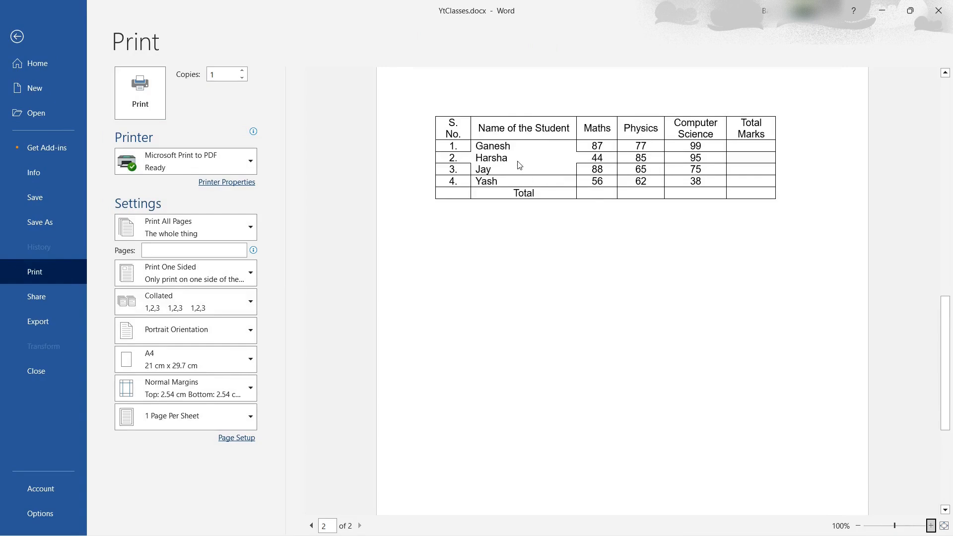
key("Escape")
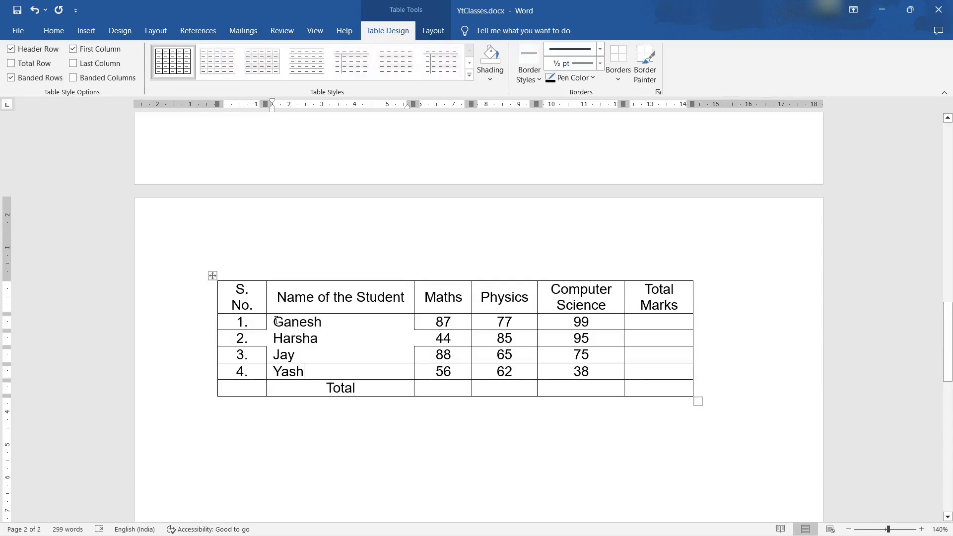
Try adding a top border to the second student's name cell and undo it
left_click_drag(321, 334, 273, 338)
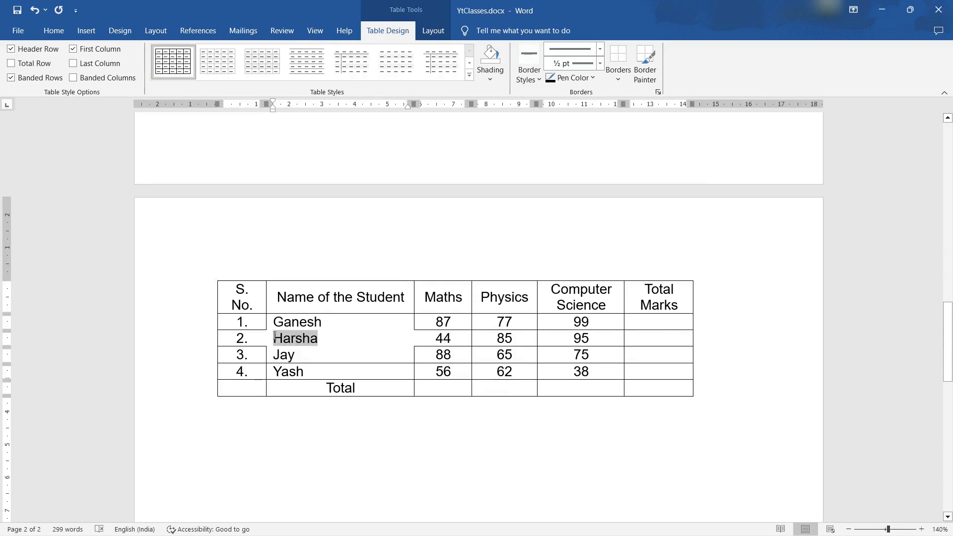
left_click(620, 79)
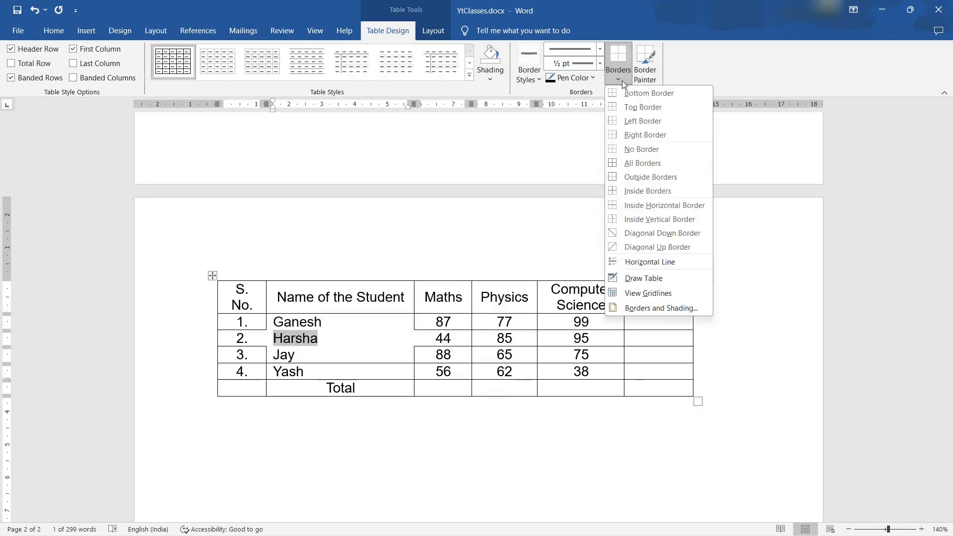
left_click(630, 108)
left_click(341, 336)
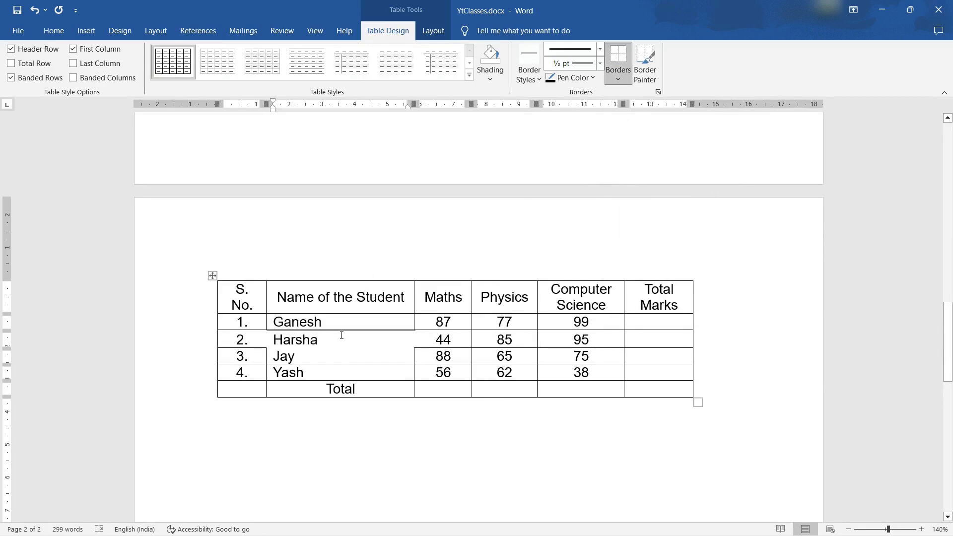
key("ctrl+z")
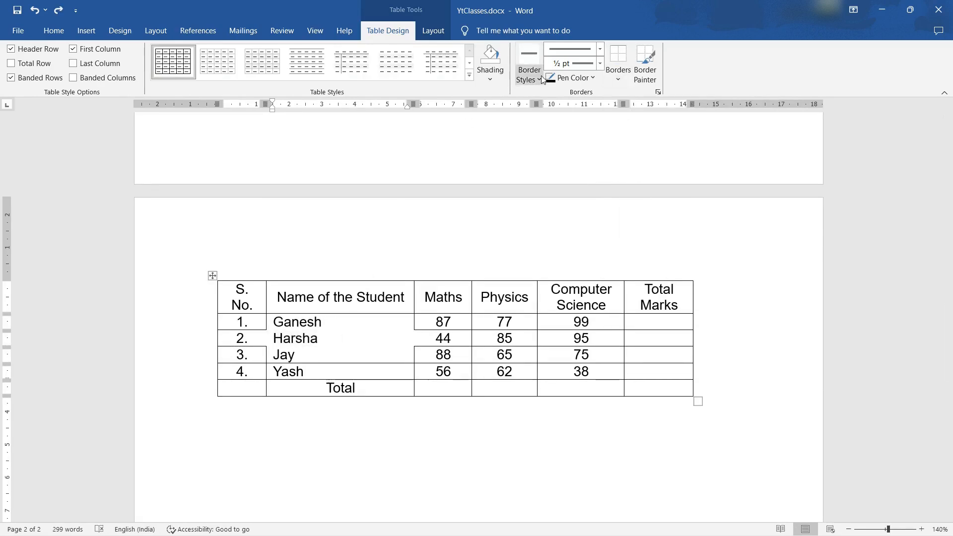
Paint the first theme border style, a thin ½ pt black line, onto the second student's name cell's top edge and leave Border Painter
left_click(541, 79)
left_click(541, 111)
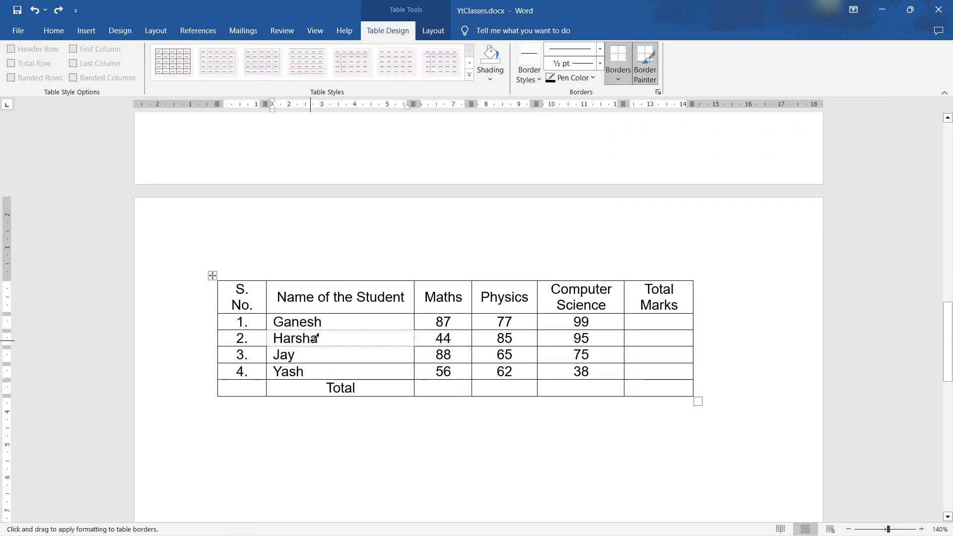
left_click(318, 328)
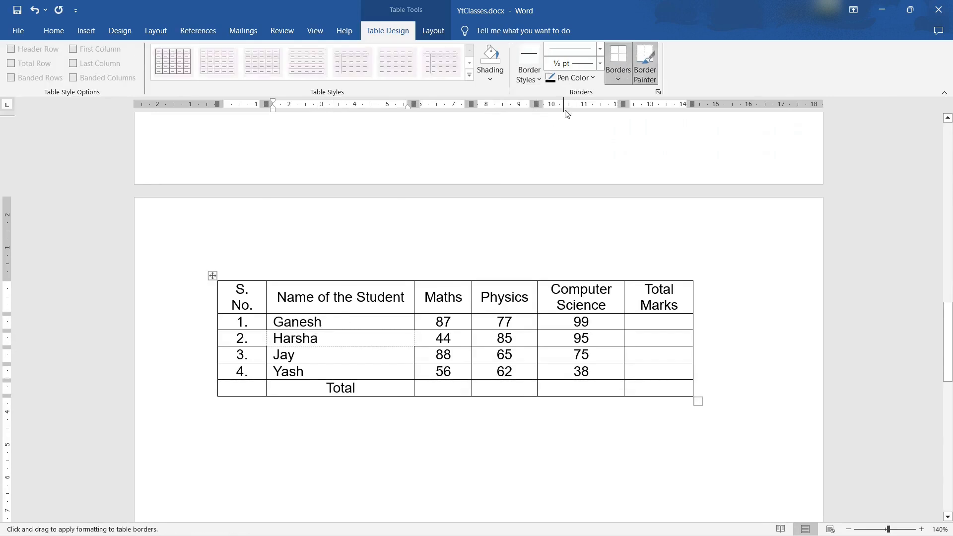
left_click(489, 77)
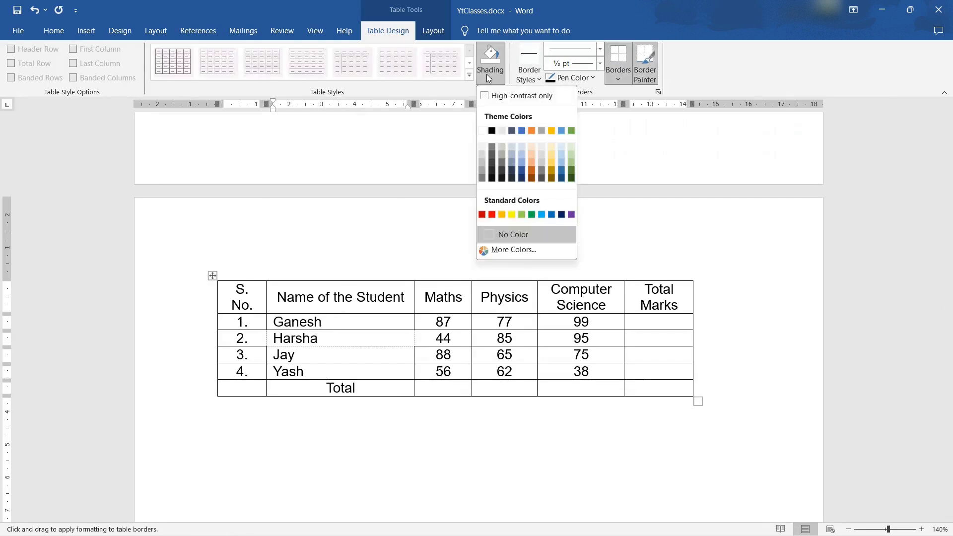
left_click(601, 92)
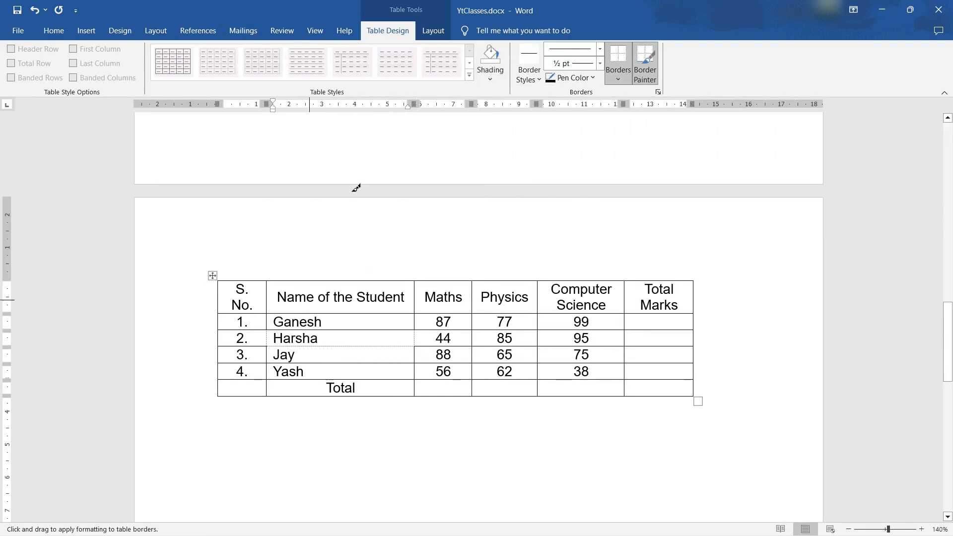
key("Escape")
Restore the left, right and bottom borders of the second student's name cell
left_click(310, 339)
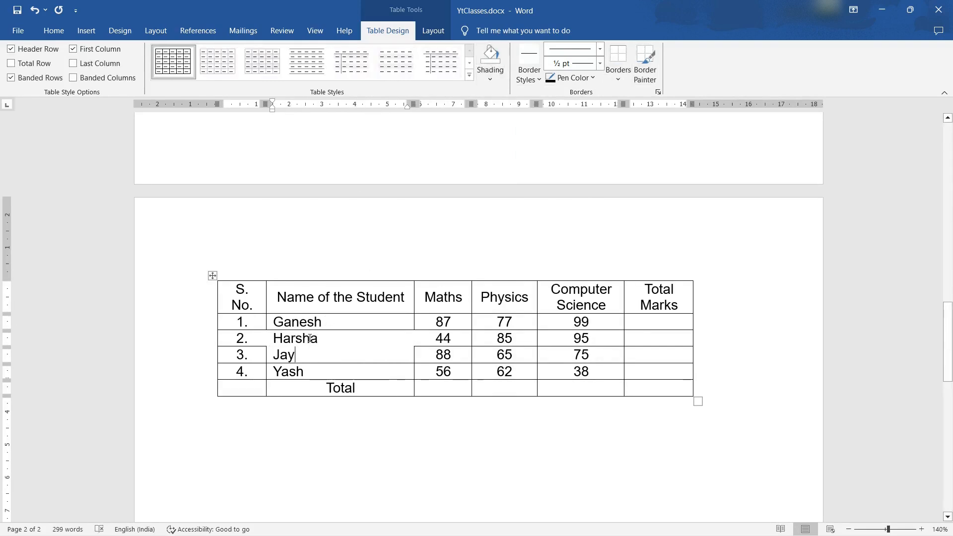
left_click(618, 79)
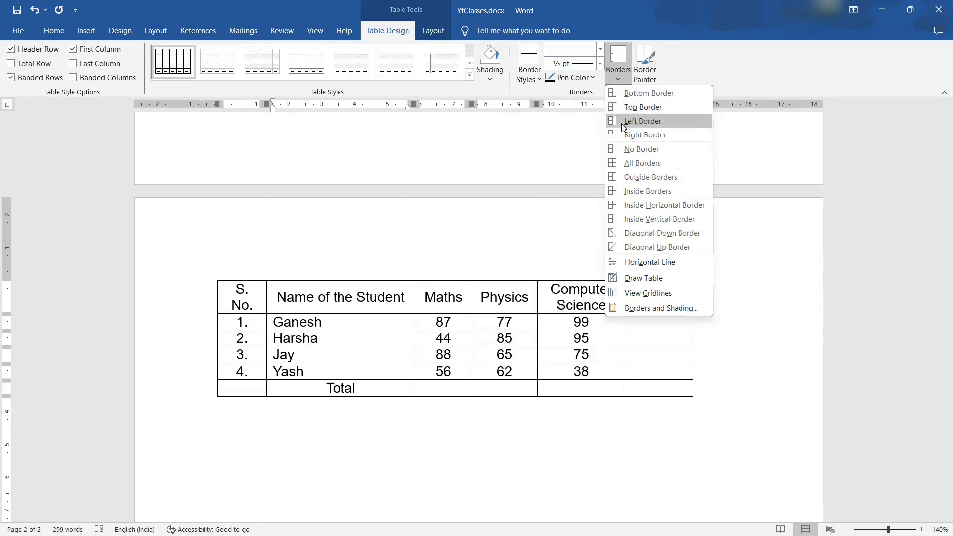
left_click(621, 123)
left_click(621, 79)
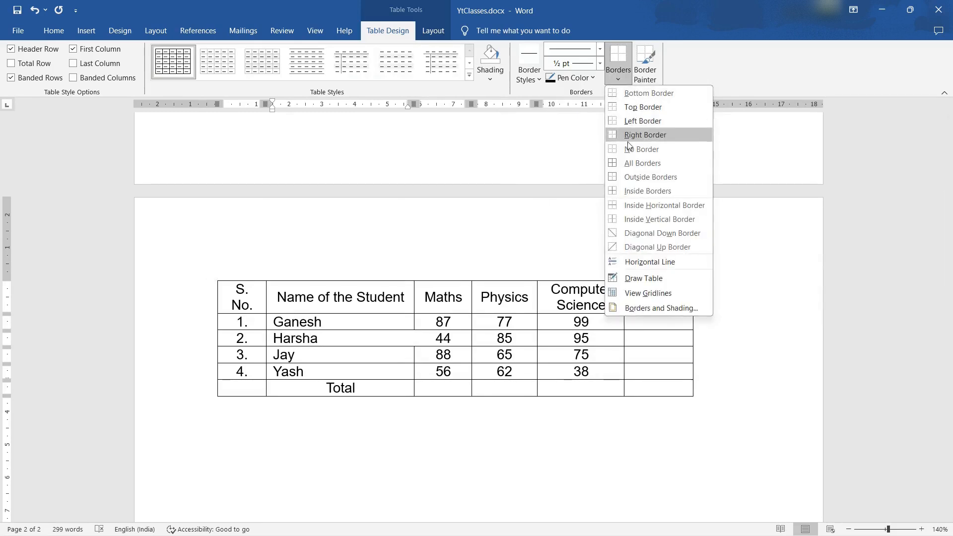
left_click(626, 117)
left_click(620, 81)
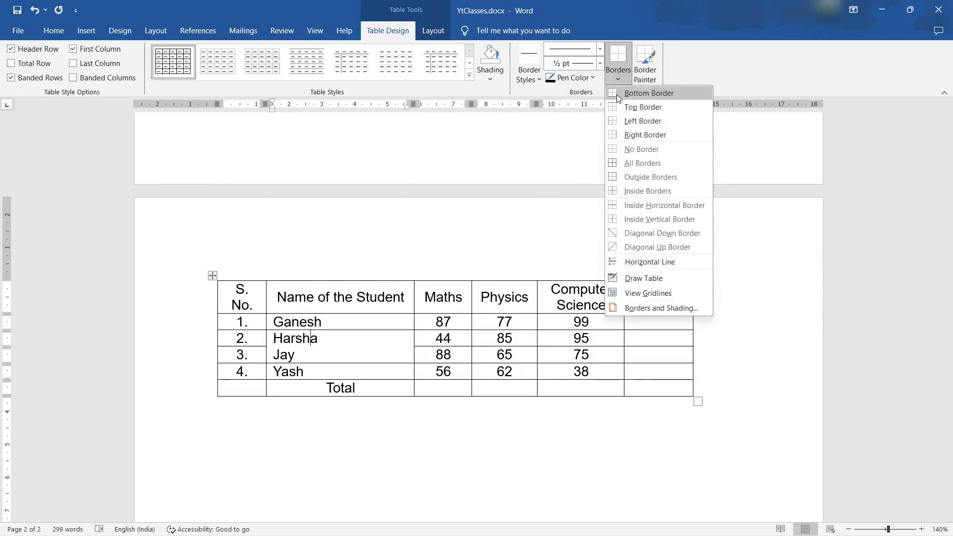
left_click(626, 81)
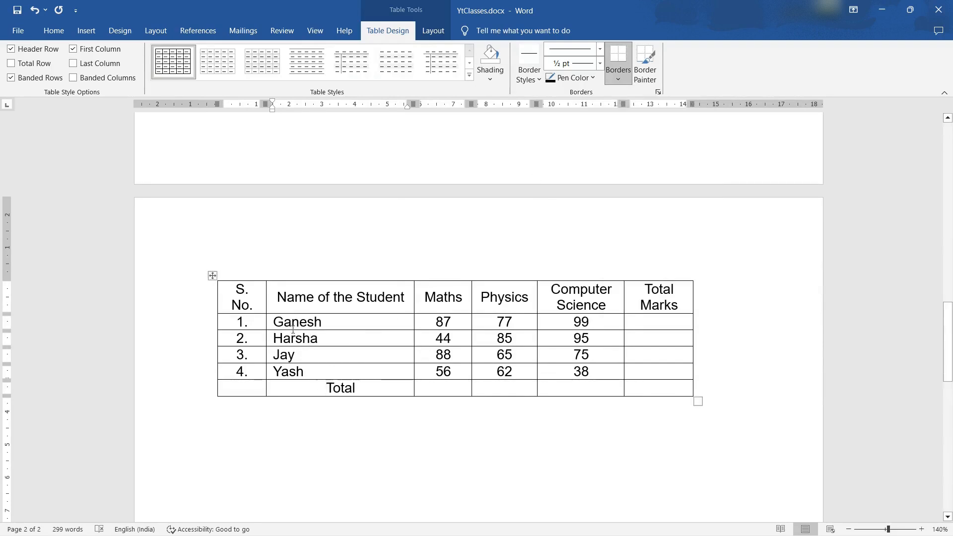
Remove all borders from the entire marks table
left_click(212, 277)
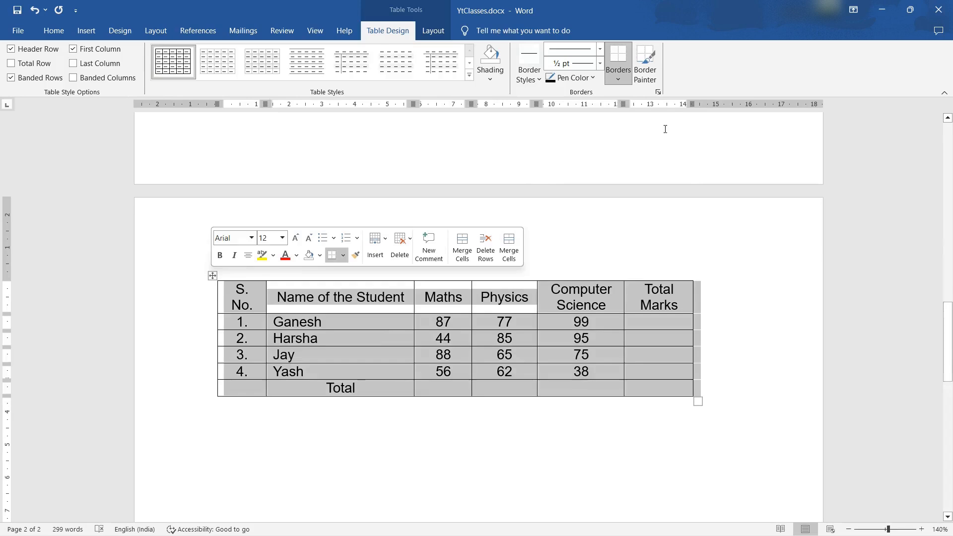
left_click(618, 74)
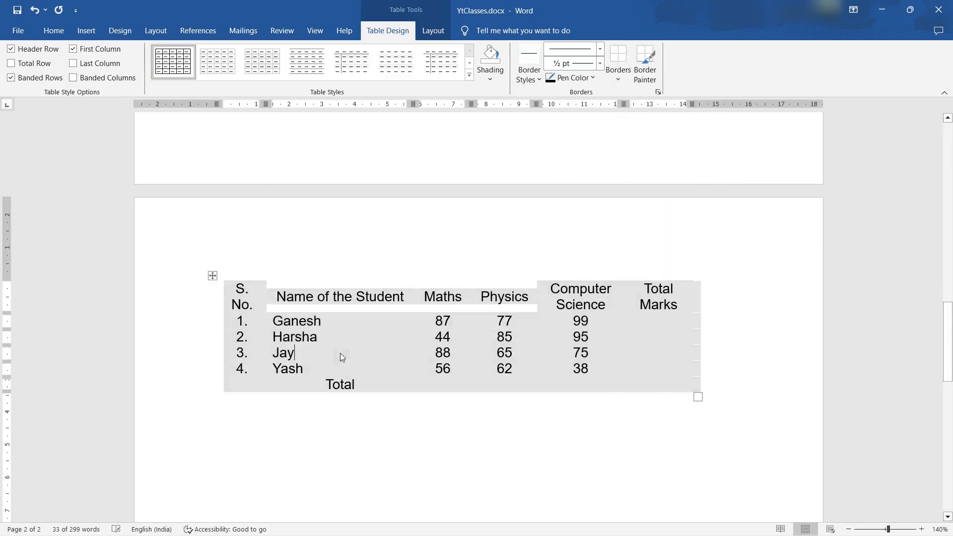
left_click(340, 352)
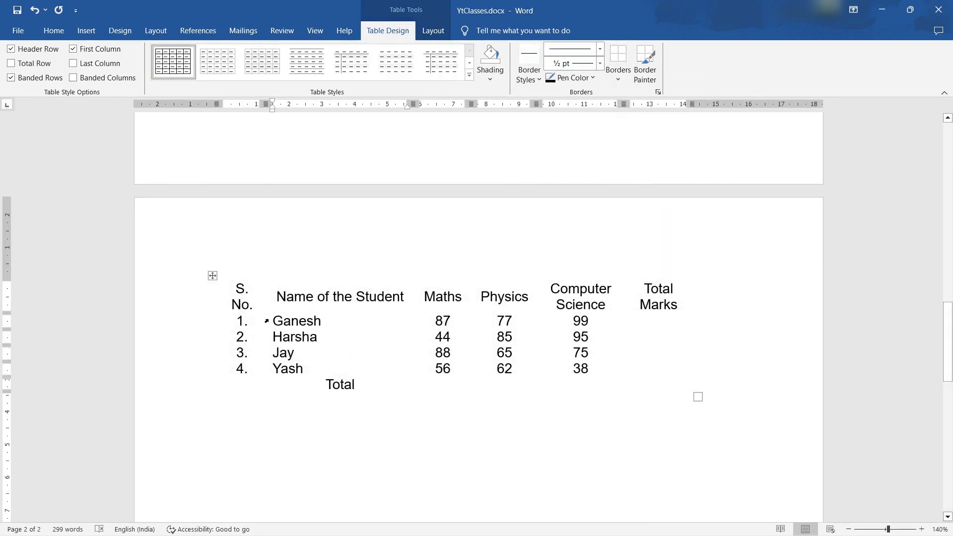
Apply All Borders to the entire marks table
left_click(212, 275)
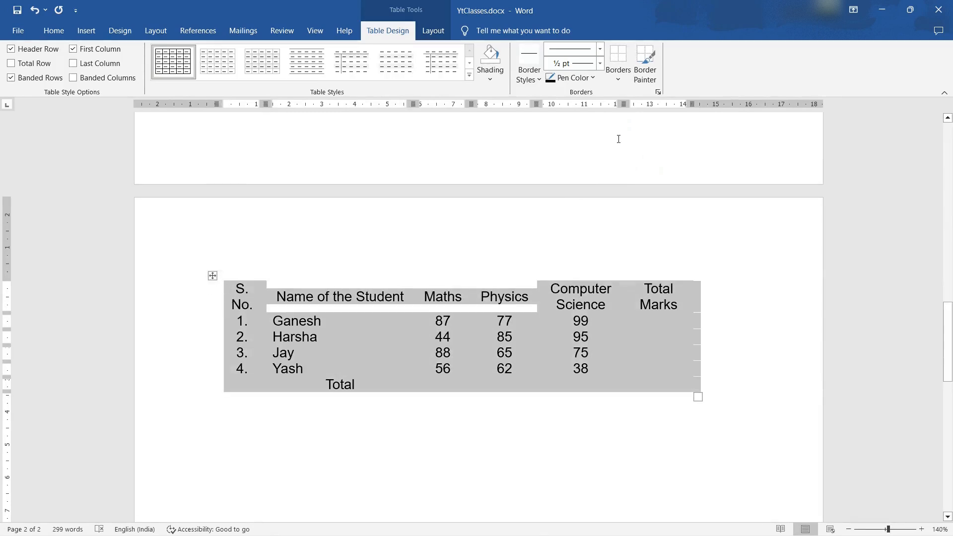
left_click(620, 76)
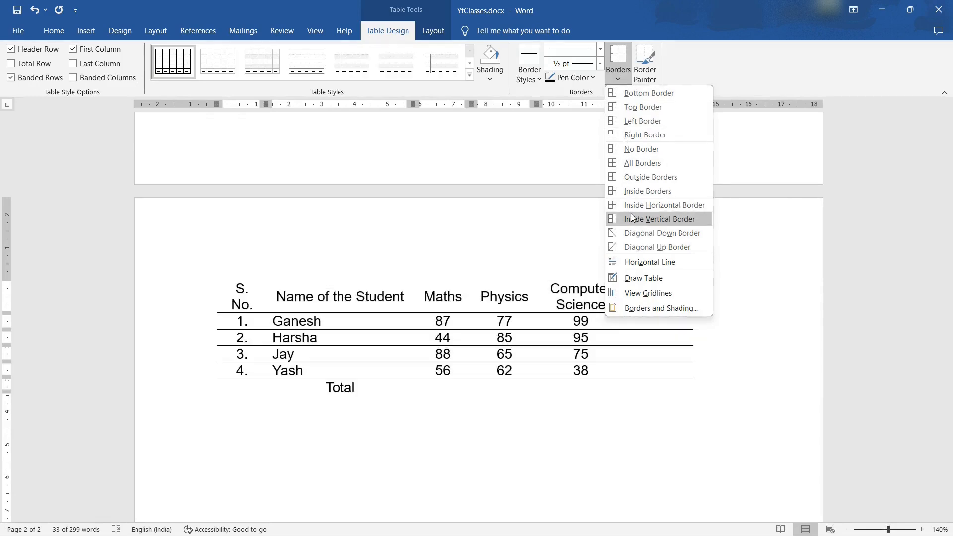
left_click(632, 163)
left_click(354, 323)
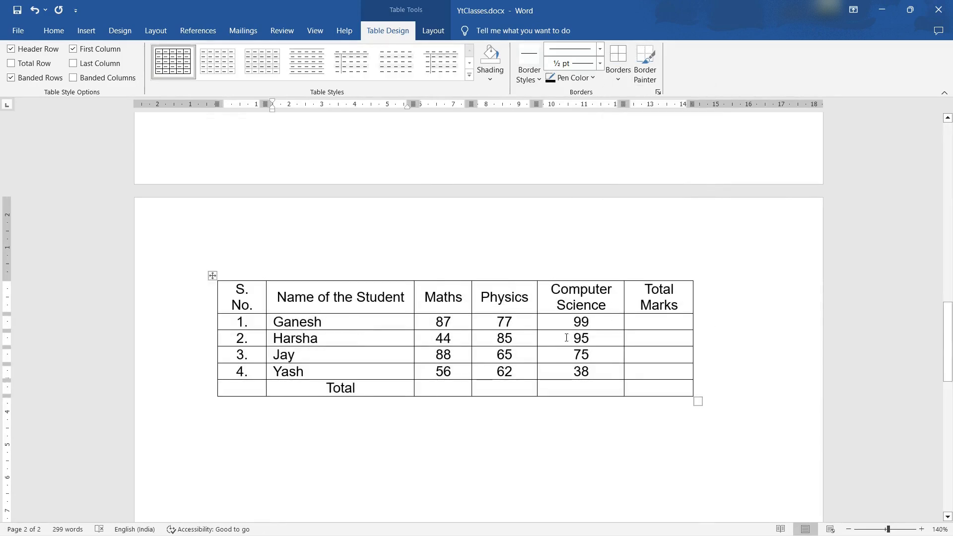
Examine how the marks table sits against the page's left margin on the ruler
left_click(265, 294)
left_click(211, 275)
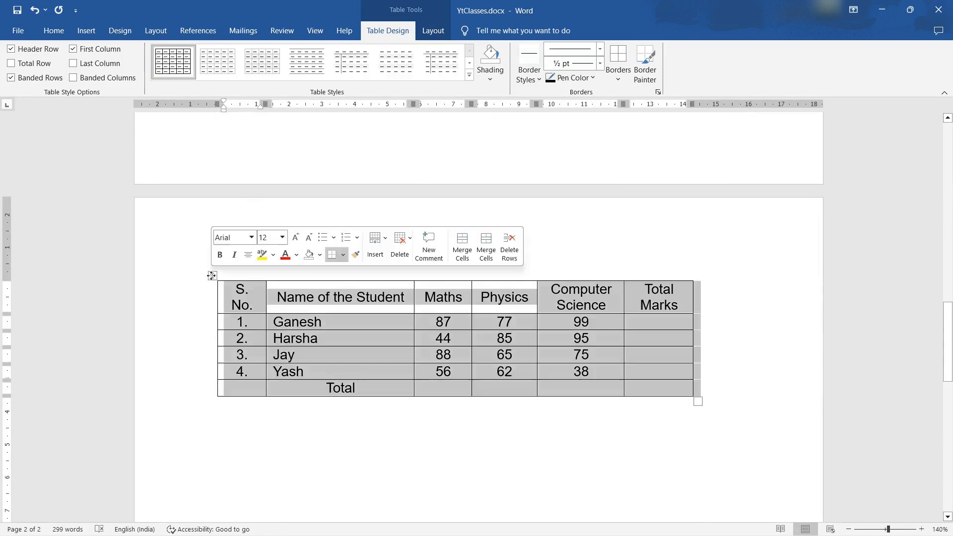
left_click(53, 30)
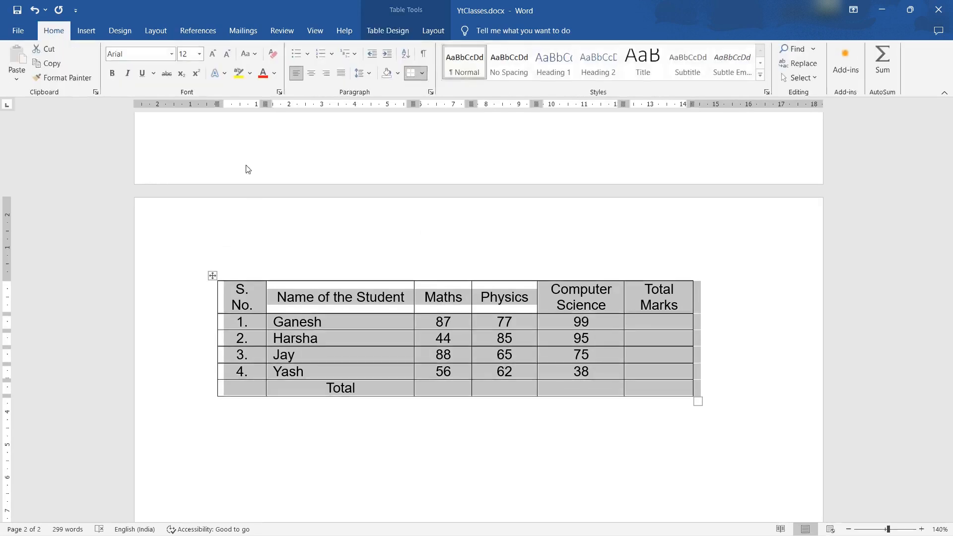
left_click(374, 253)
scroll(289, 387, "up", 2)
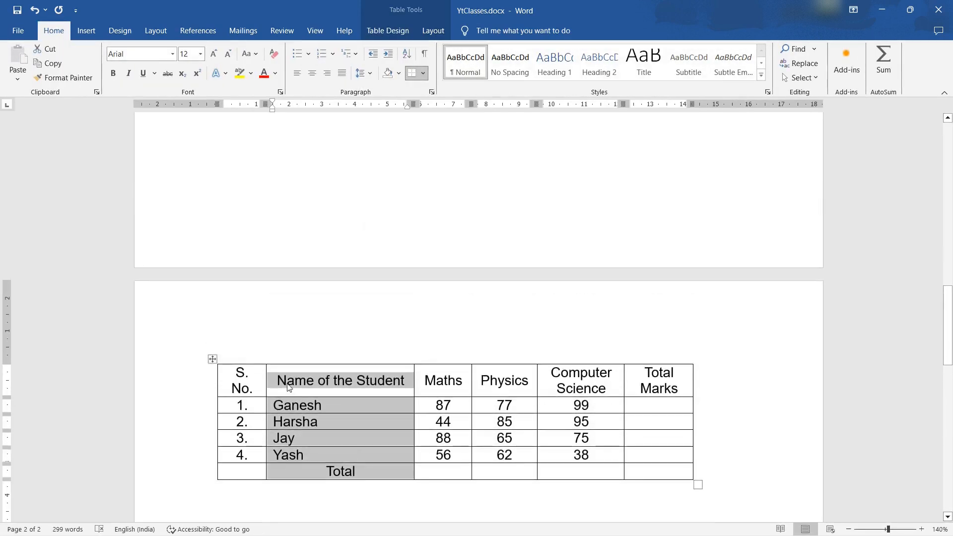
scroll(311, 404, "down", 5)
left_click(310, 404)
scroll(311, 399, "up", 3)
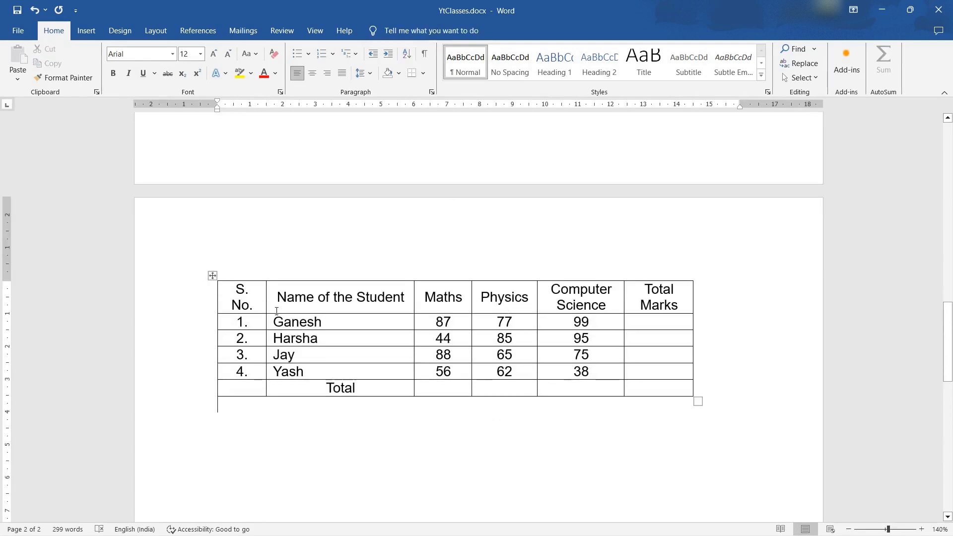
left_click_drag(218, 104, 219, 103)
Center the entire marks table horizontally between the page margins and check it against both margins
left_click(211, 276)
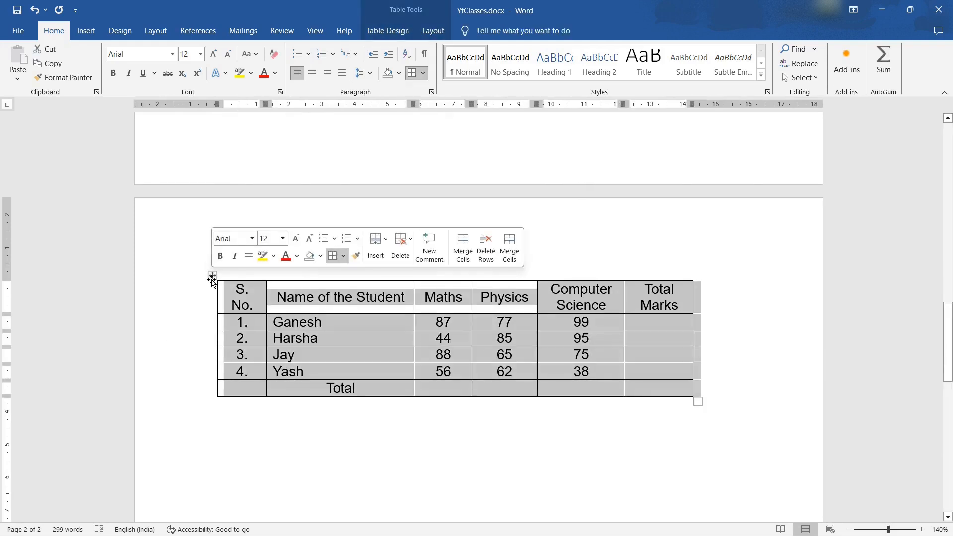
left_click(313, 73)
left_click(390, 352)
left_click(353, 274)
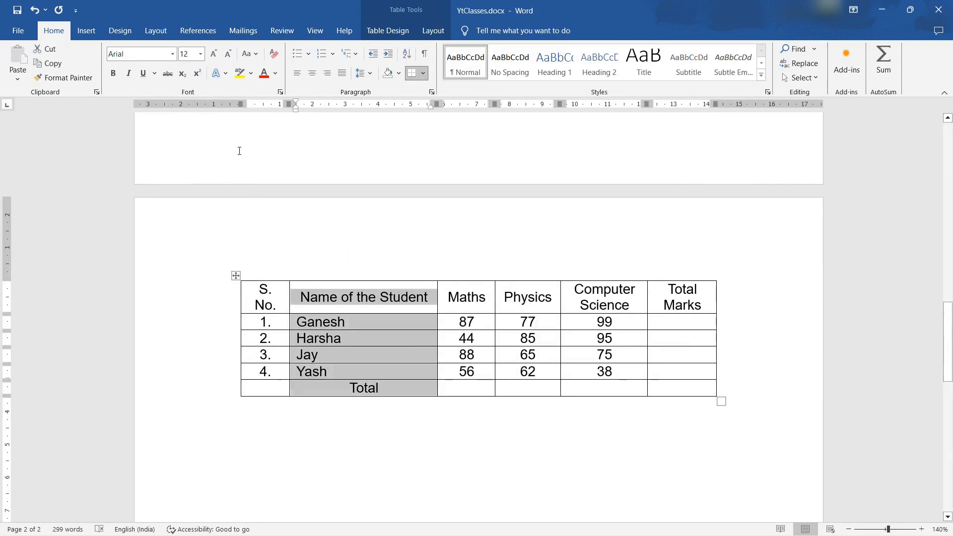
left_click(223, 322)
left_click(294, 442)
left_click(218, 107)
left_click_drag(739, 105, 737, 103)
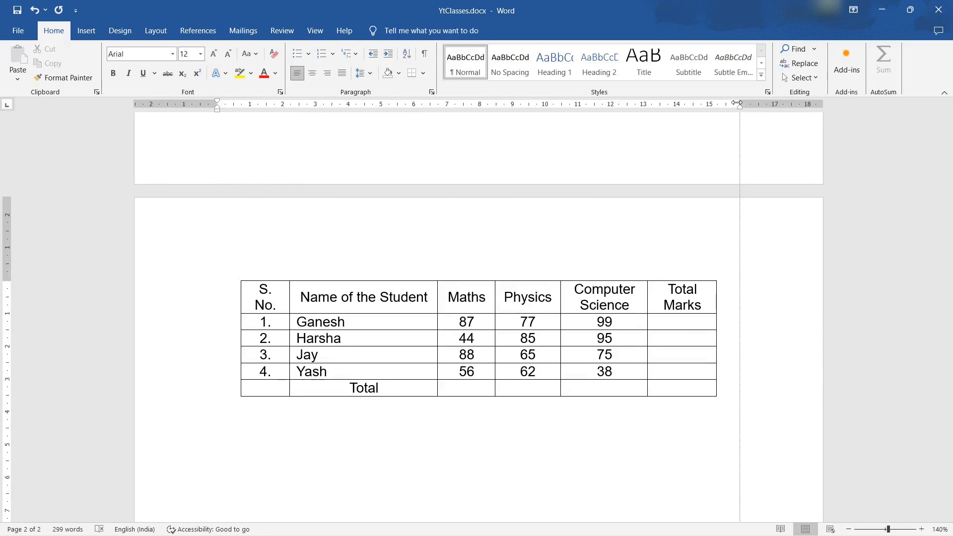
Stretch the marks table taller, to about 1.69 cm for the header row and 0.83 cm for each student row
scroll(674, 333, "down", 3)
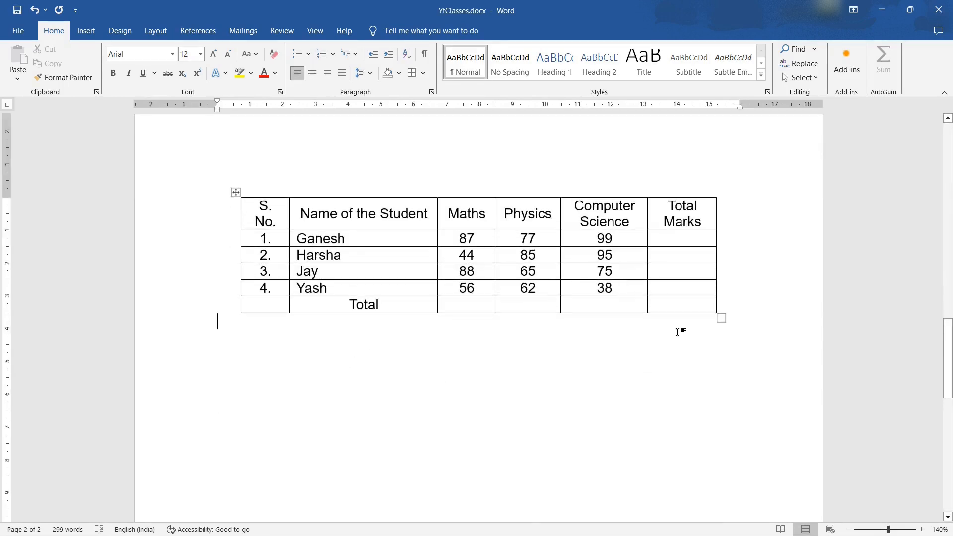
left_click_drag(721, 318, 714, 396)
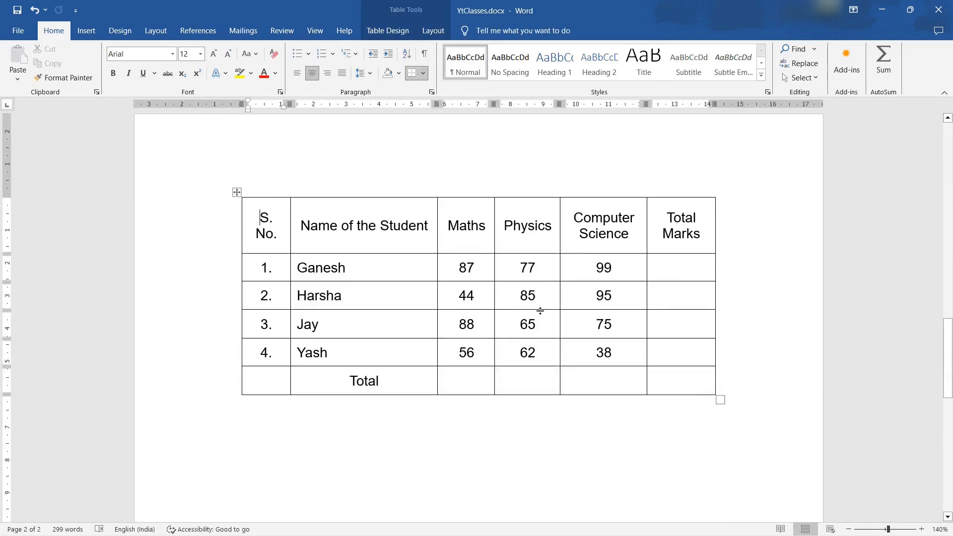
scroll(684, 289, "up", 1)
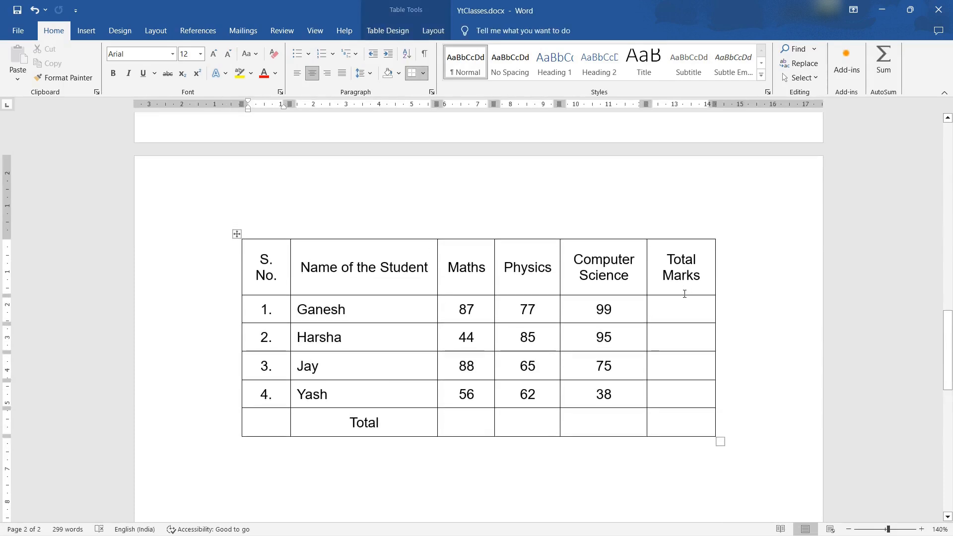
Examine the Maths and Physics columns as neighbours for an inserted column, with the table layout tools shown
left_click(387, 30)
left_click(439, 29)
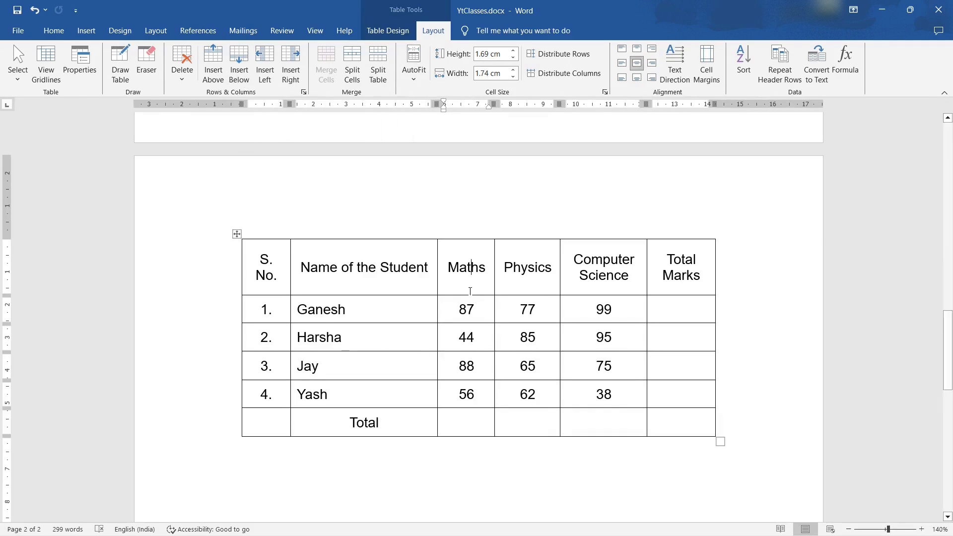
left_click(489, 273)
left_click_drag(483, 271, 479, 422)
left_click_drag(539, 276, 535, 421)
left_click(485, 267)
left_click(505, 266)
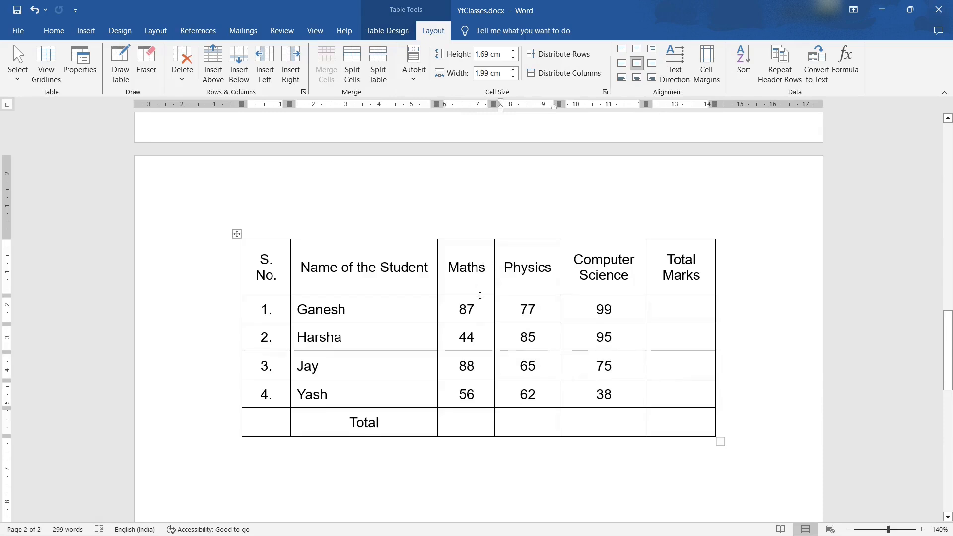
left_click(478, 268)
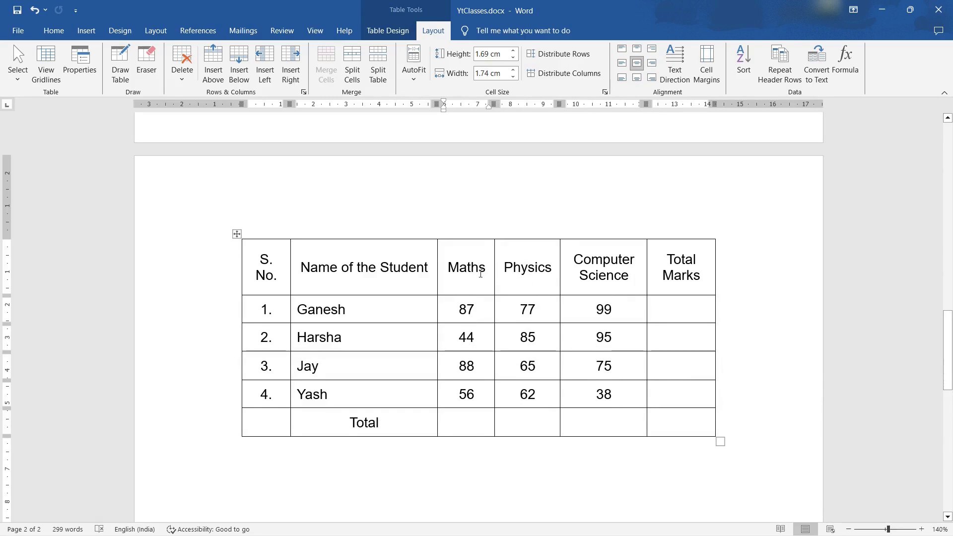
Try inserting a column to the left of the Physics column and undo it
left_click(513, 267)
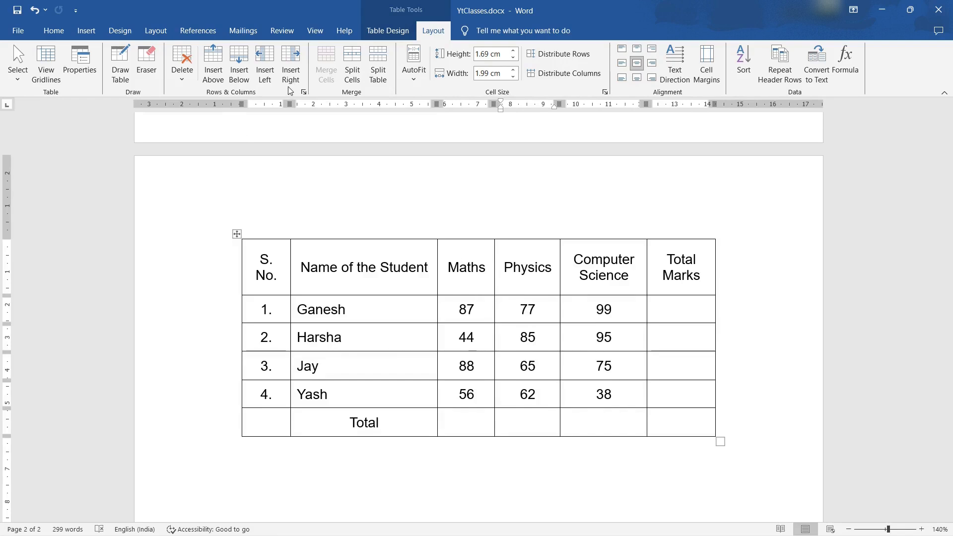
left_click(271, 87)
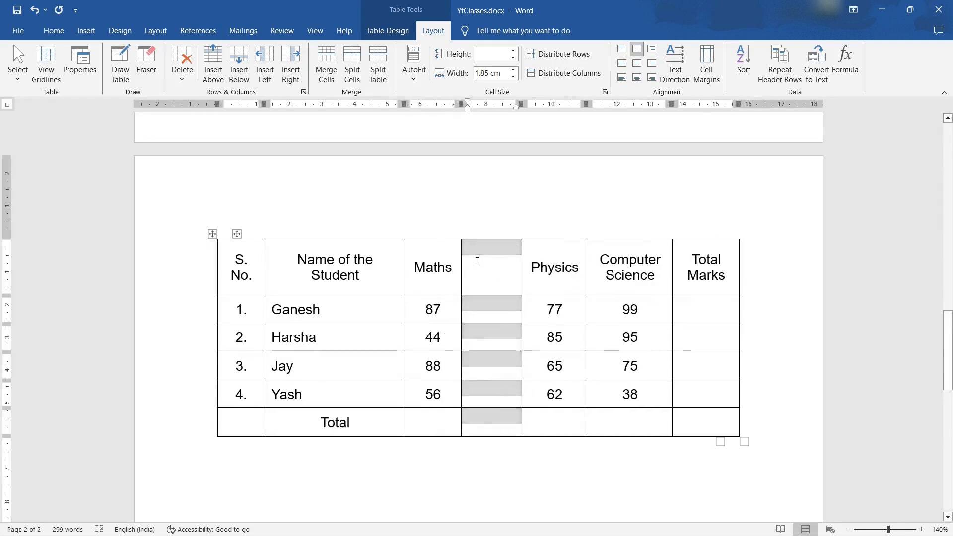
key("ctrl+z")
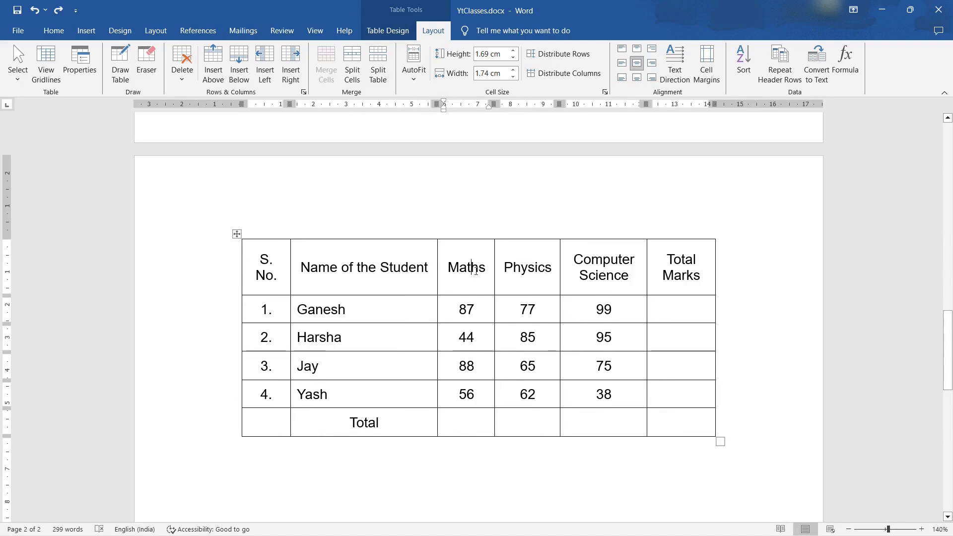
Insert a blank column to the right of the Maths column
left_click(290, 64)
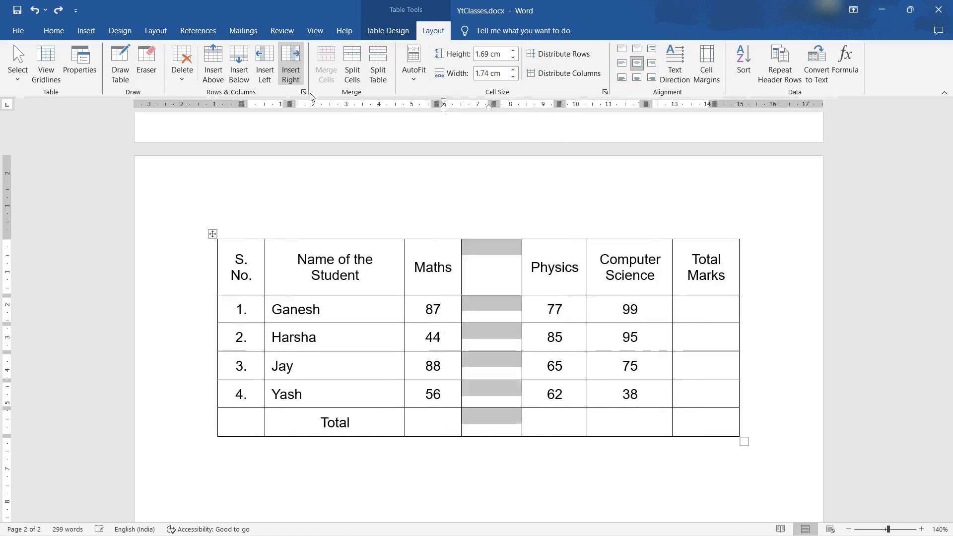
left_click(485, 272)
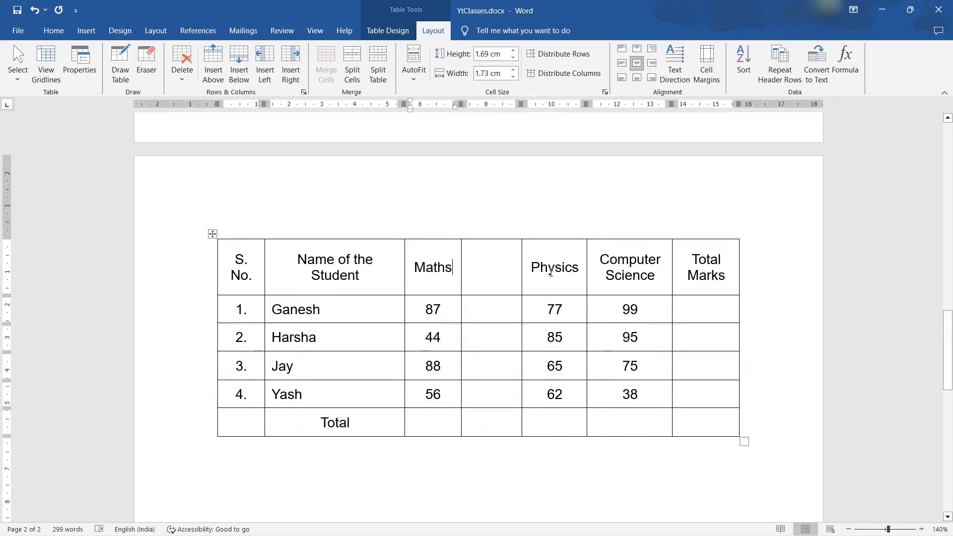
left_click_drag(495, 274, 499, 422)
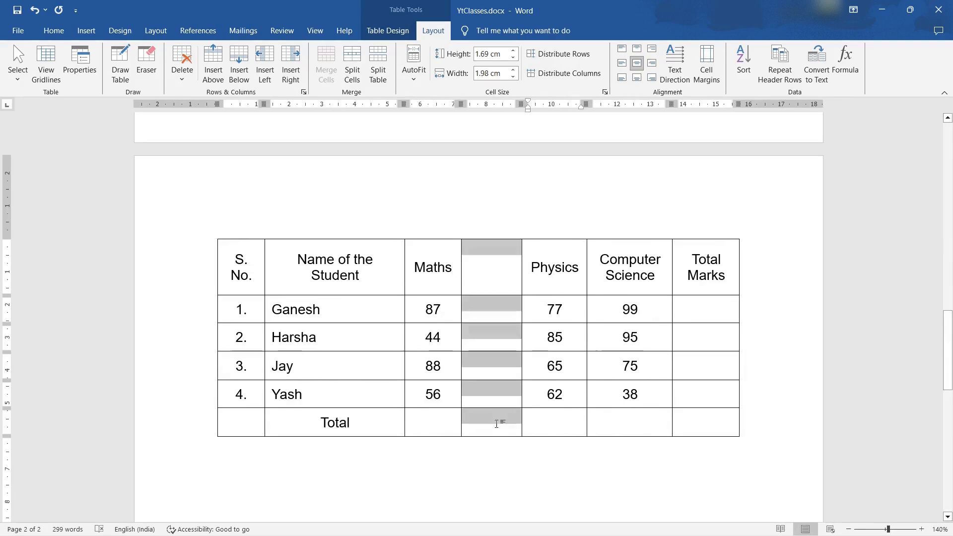
left_click(441, 274)
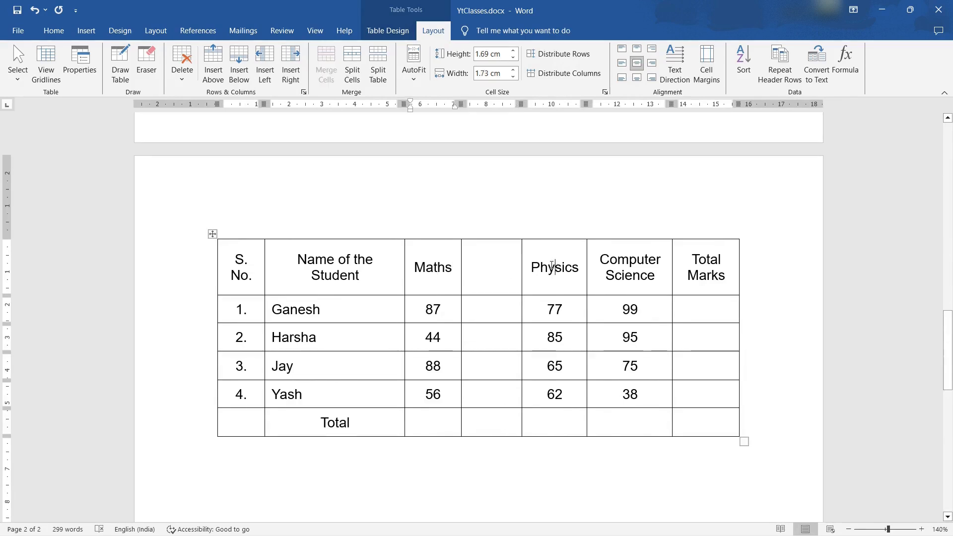
Delete the blank column between Maths and Physics
left_click(496, 274)
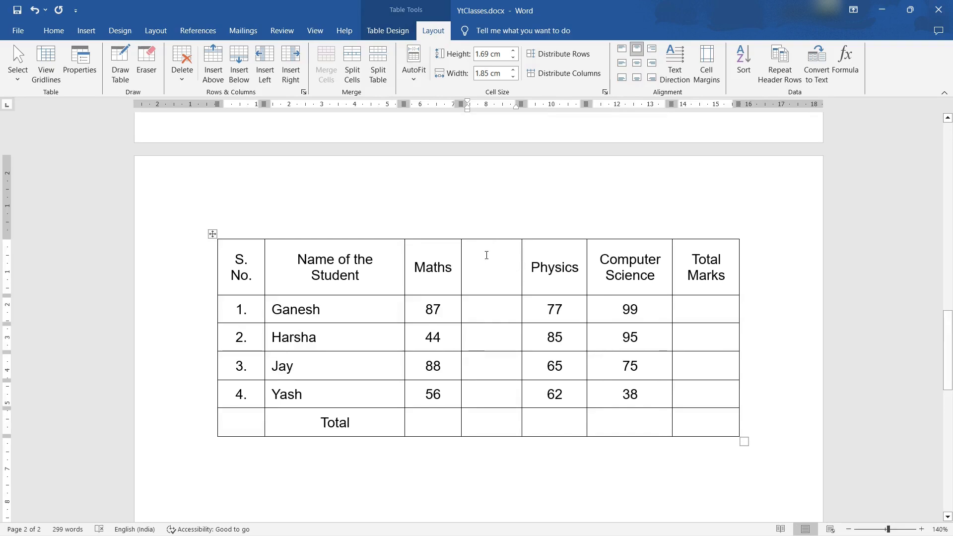
left_click(181, 81)
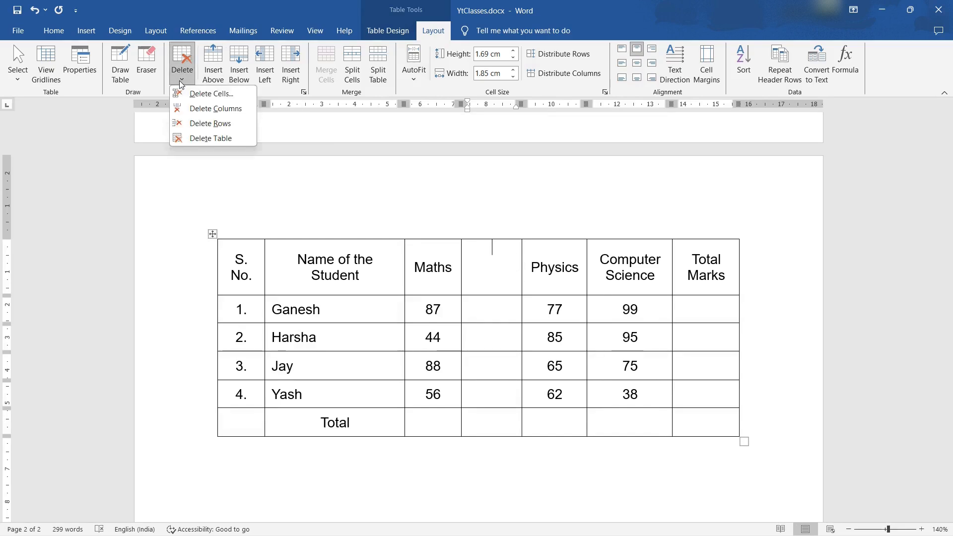
left_click(219, 108)
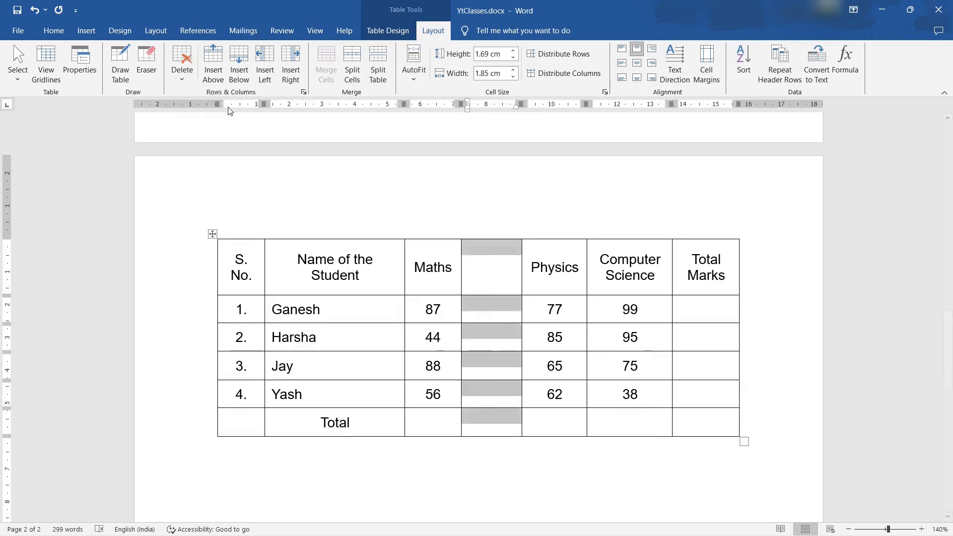
mouse_move(489, 237)
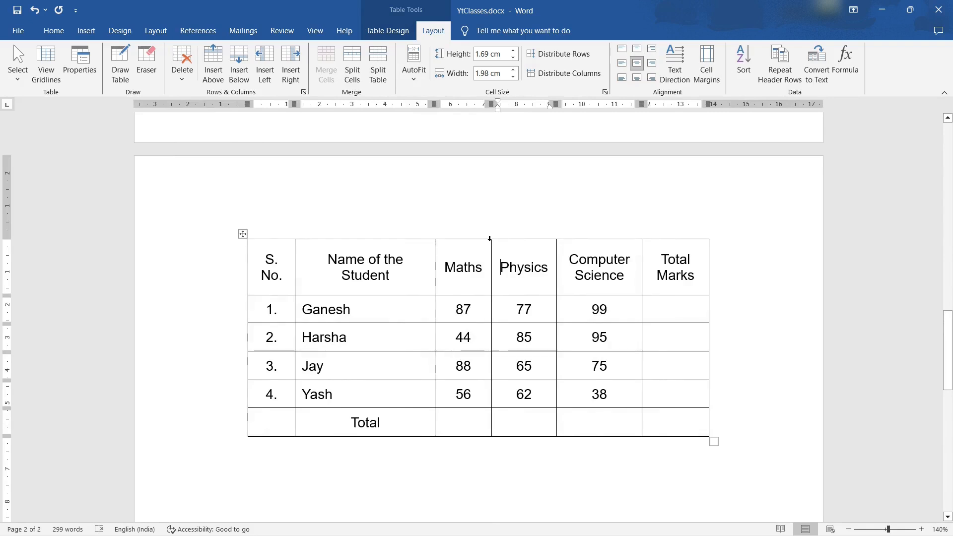
Insert a blank row above the second student's row
left_click(353, 310)
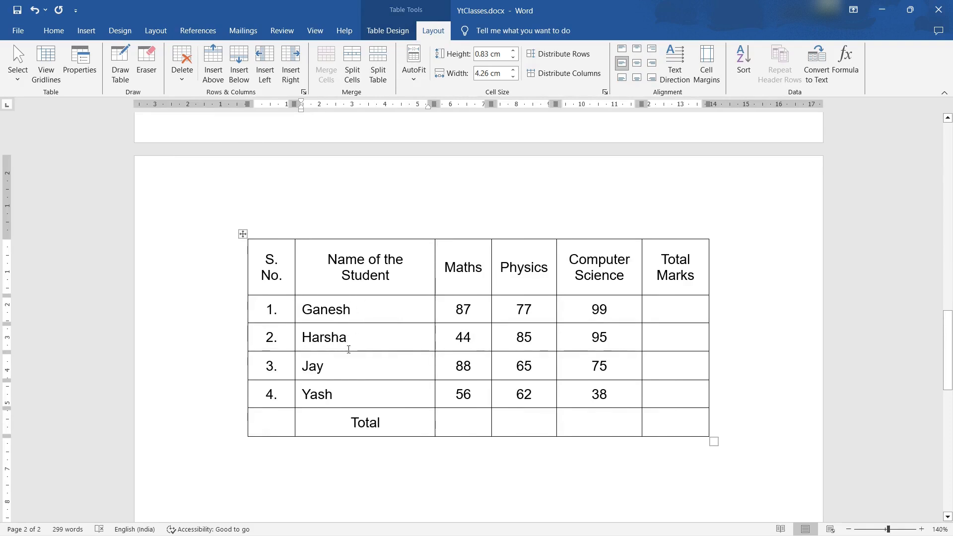
left_click_drag(265, 310, 665, 310)
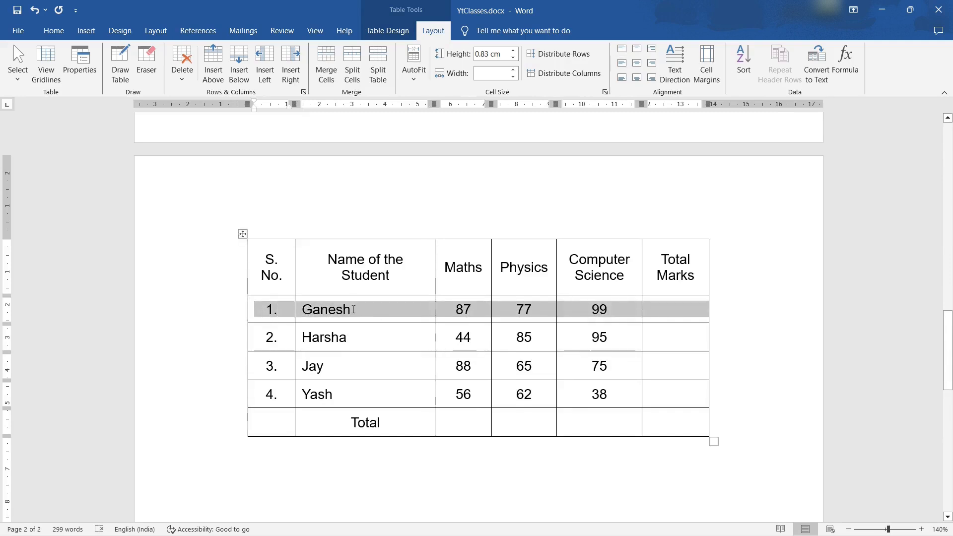
left_click(353, 310)
left_click_drag(355, 312, 301, 310)
left_click(281, 309)
left_click(279, 335)
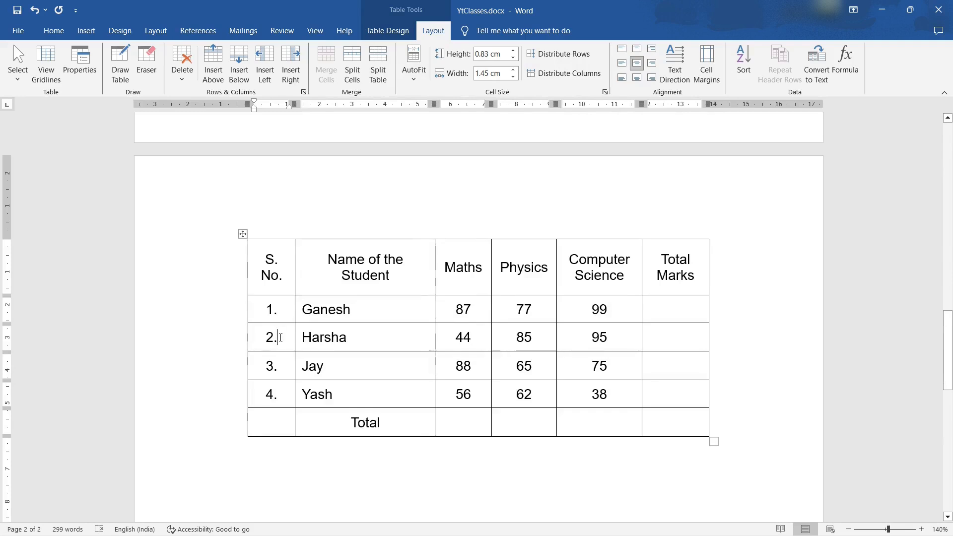
left_click(221, 81)
Examine the placement of the blank row between the first and second students' rows by selecting its cells and the neighbouring serial numbers
left_click(292, 334)
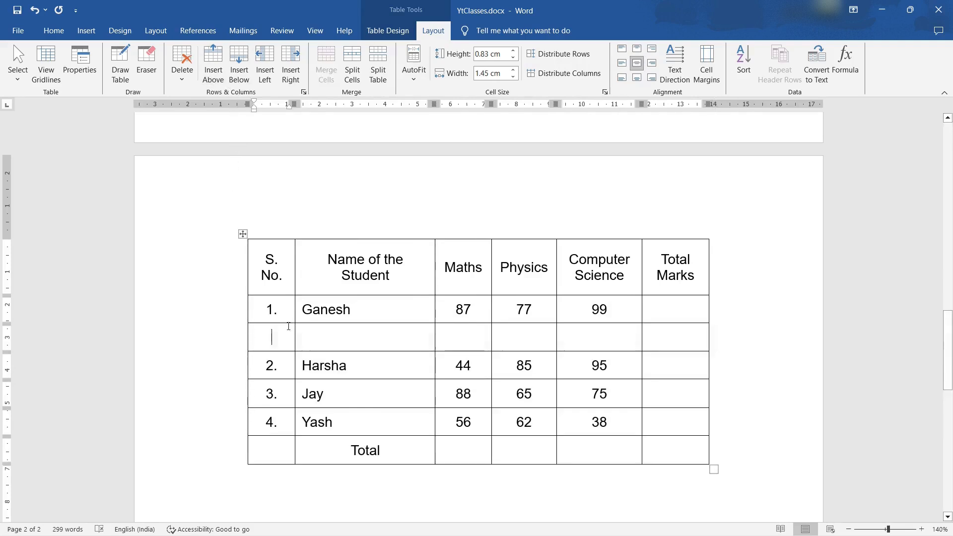
left_click(287, 309)
left_click_drag(283, 369, 267, 365)
left_click_drag(285, 308, 677, 338)
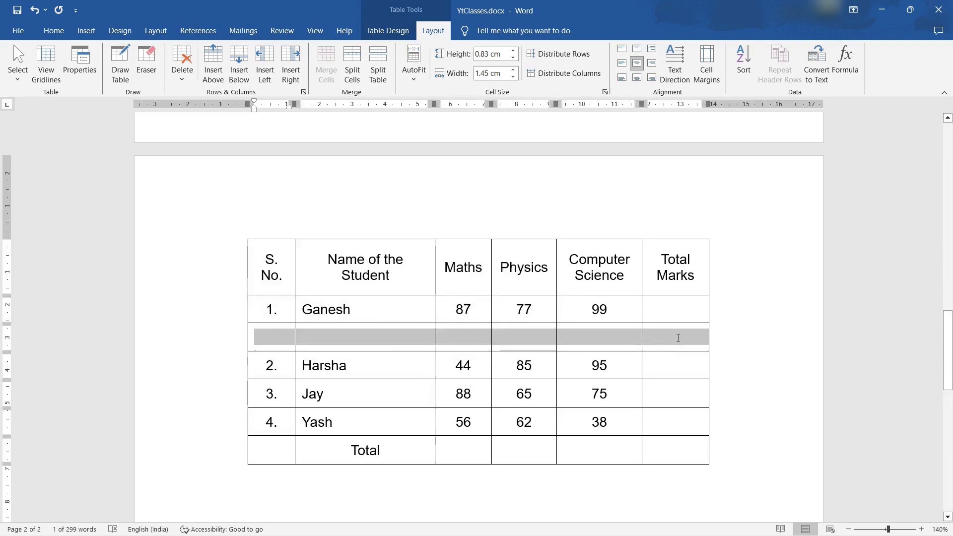
left_click(257, 335)
left_click_drag(270, 338, 665, 336)
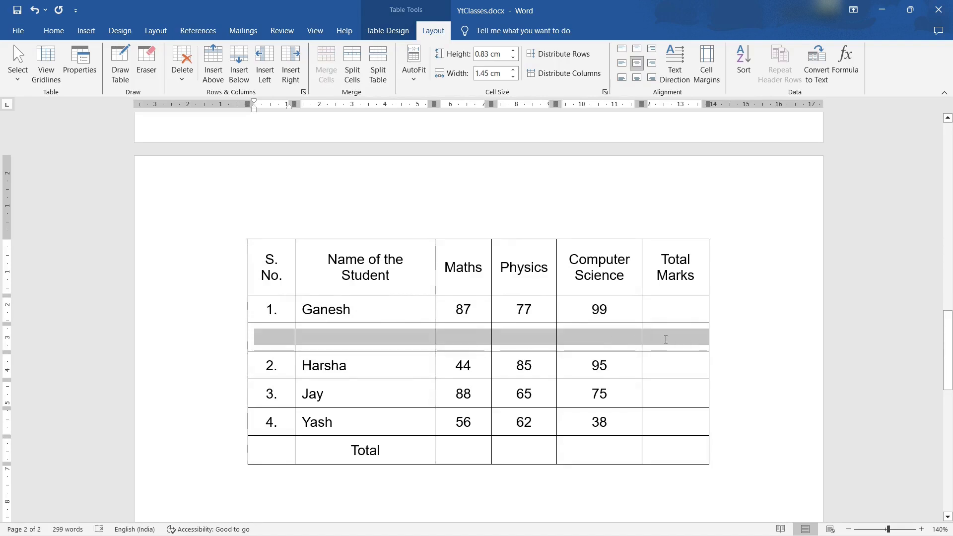
left_click_drag(284, 315, 259, 312)
left_click_drag(284, 369, 263, 368)
left_click(272, 309)
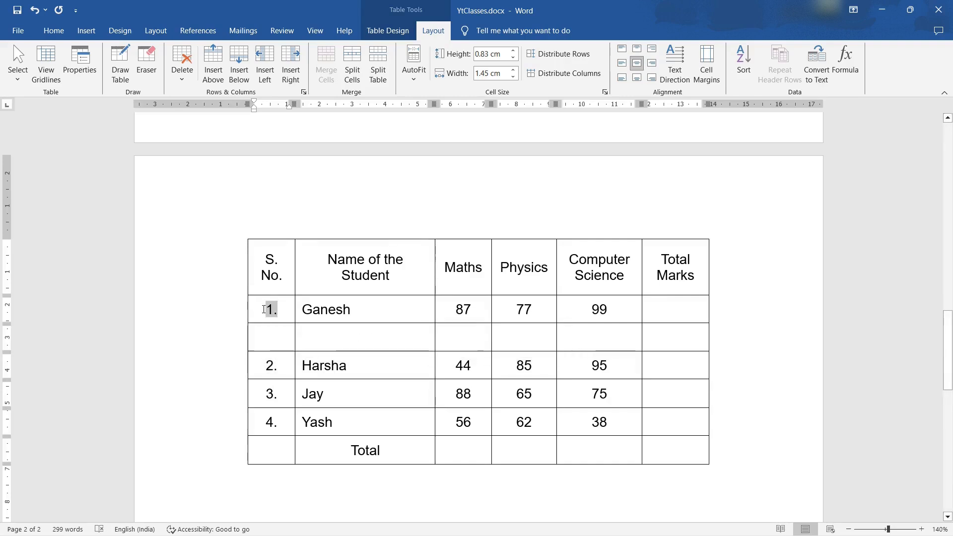
left_click(271, 365)
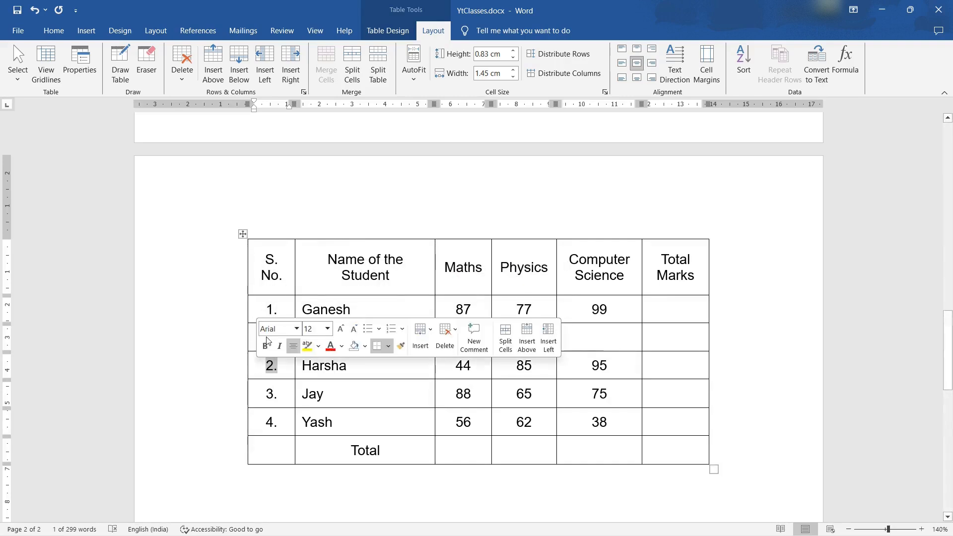
Remove the blank row above the second student and insert a blank row below the first student's row instead
left_click(250, 338)
key("BackSpace")
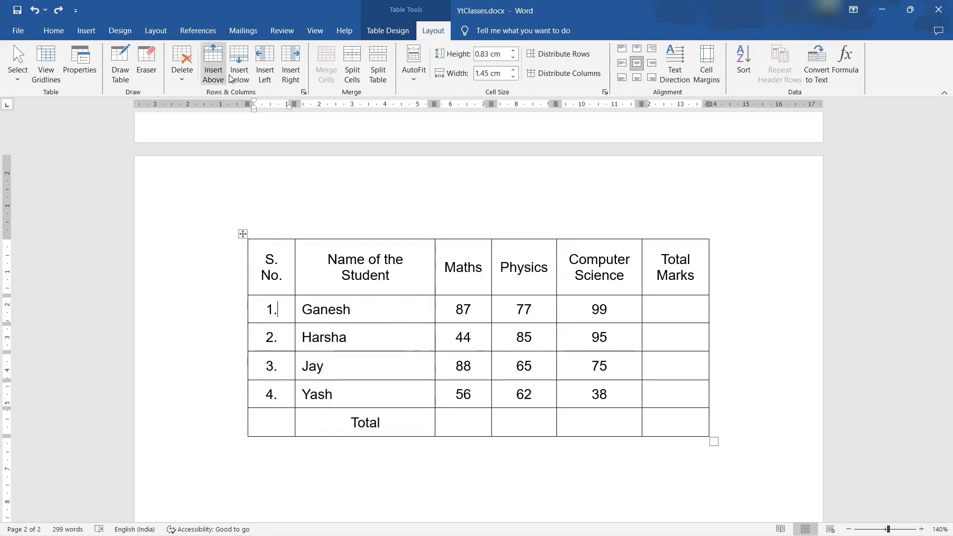
left_click(239, 62)
left_click(276, 336)
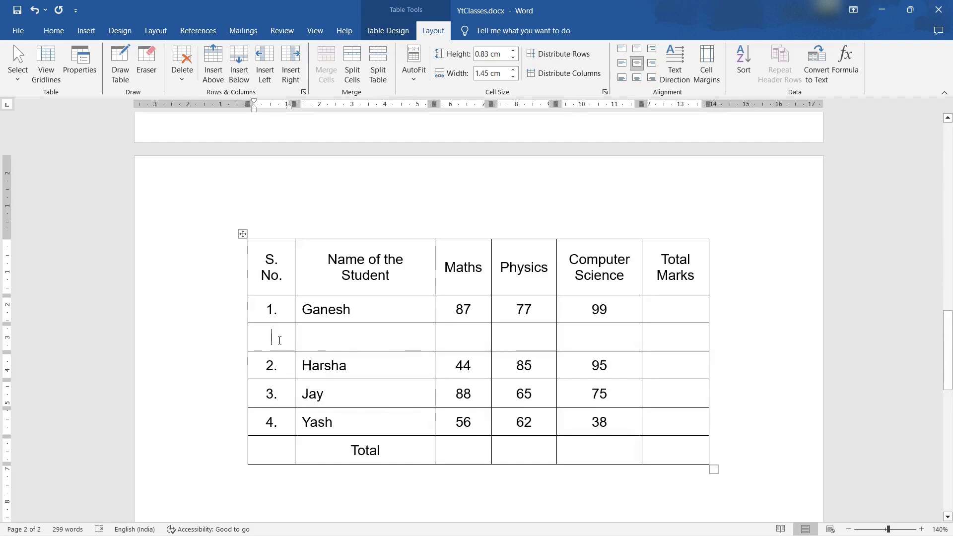
Delete the blank row below the first student's row and look at the other deletion options
left_click(183, 74)
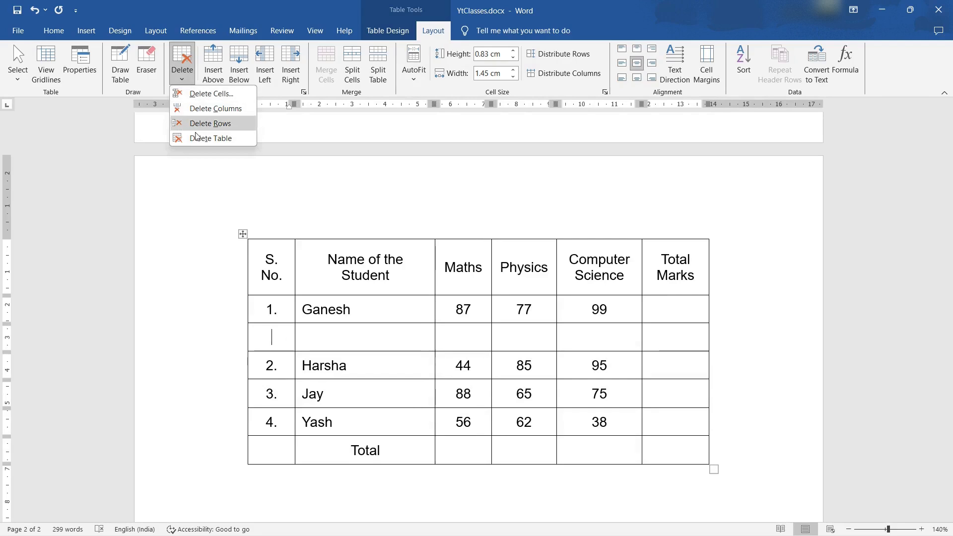
left_click(212, 122)
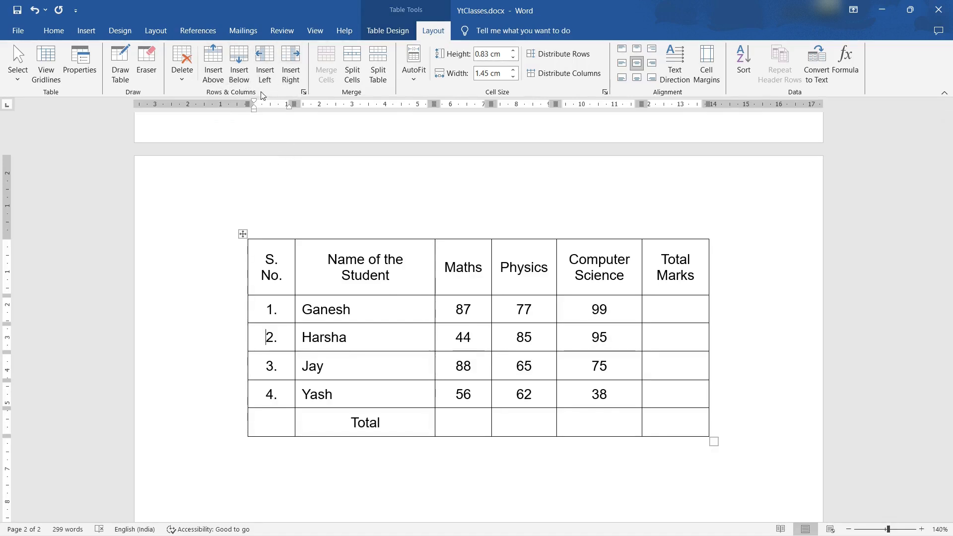
left_click(185, 87)
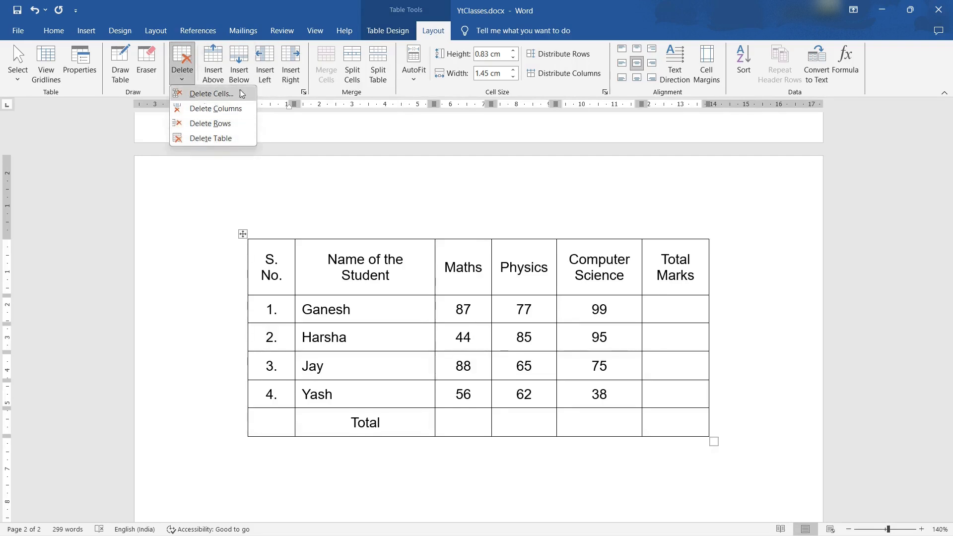
left_click(482, 385)
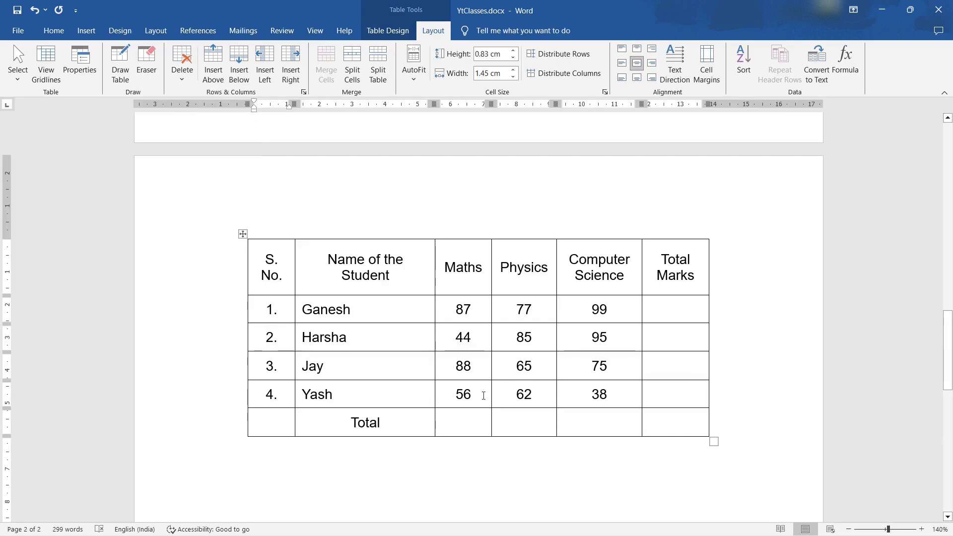
Try deleting the Maths cell in the fourth student's row with the Shift cells left option, and undo it
left_click(456, 392)
left_click(182, 70)
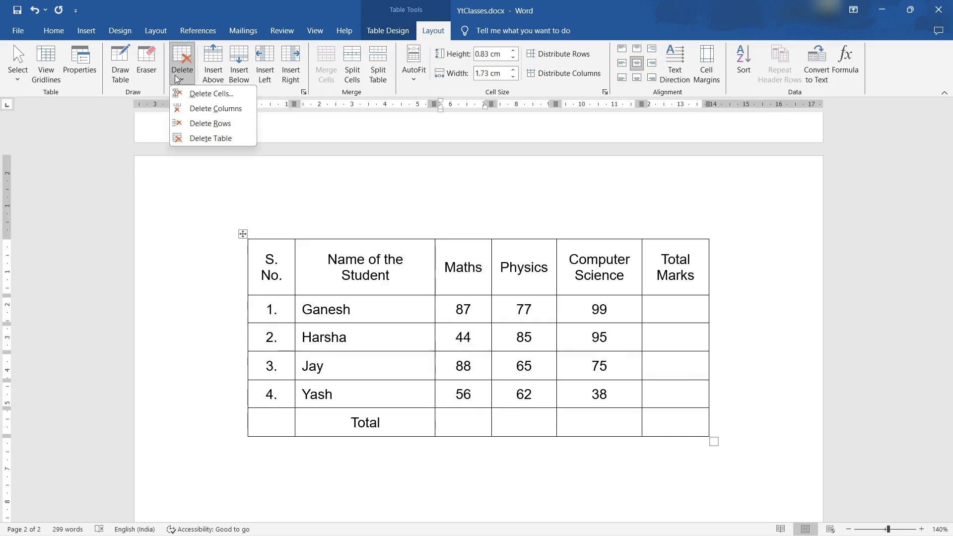
left_click(198, 95)
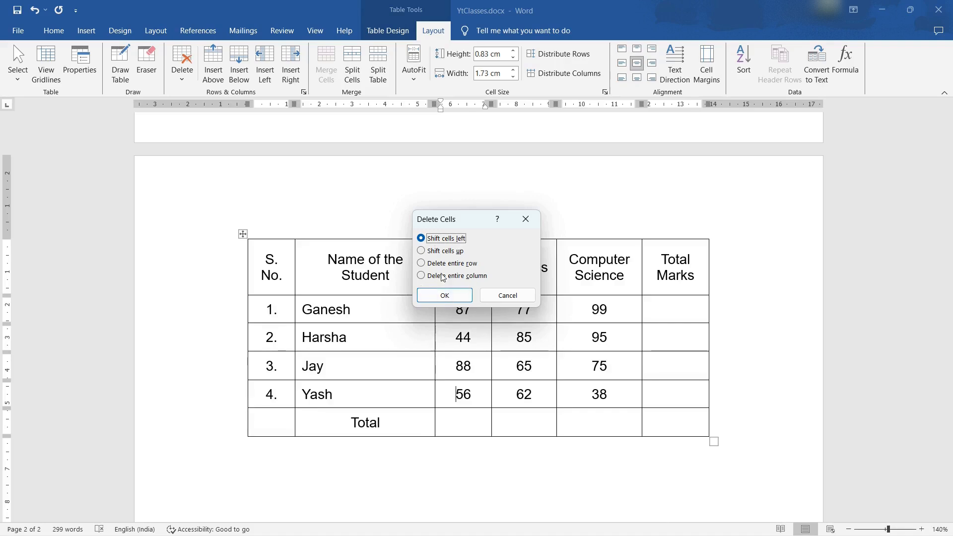
left_click(443, 296)
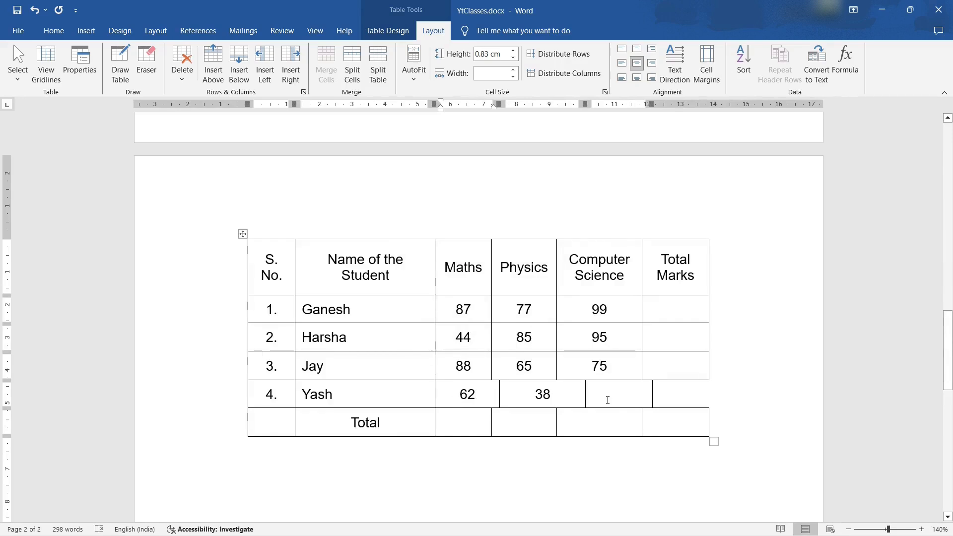
key("ctrl+z")
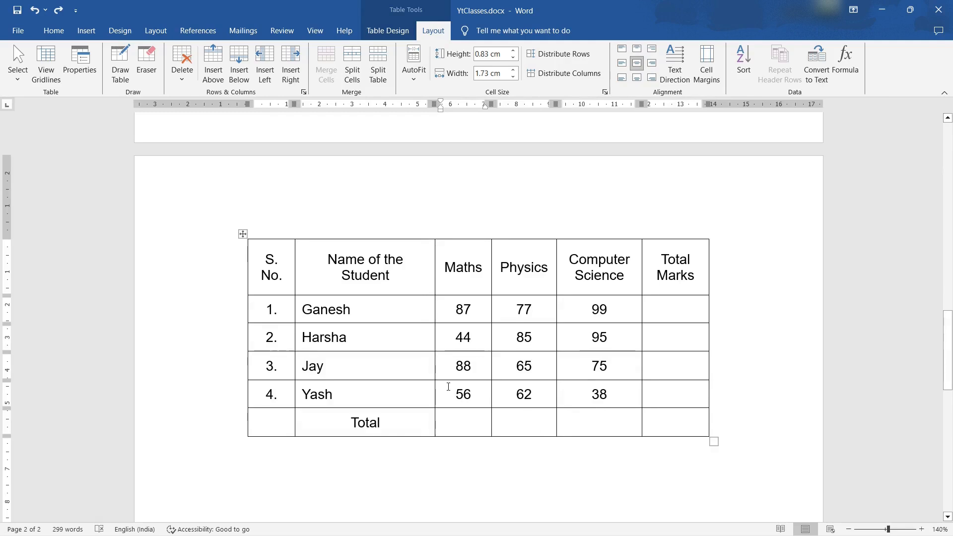
Select the fourth student's Maths mark, repeat the Shift cells left deletion on its cell, and undo it
double_click(462, 394)
left_click(182, 67)
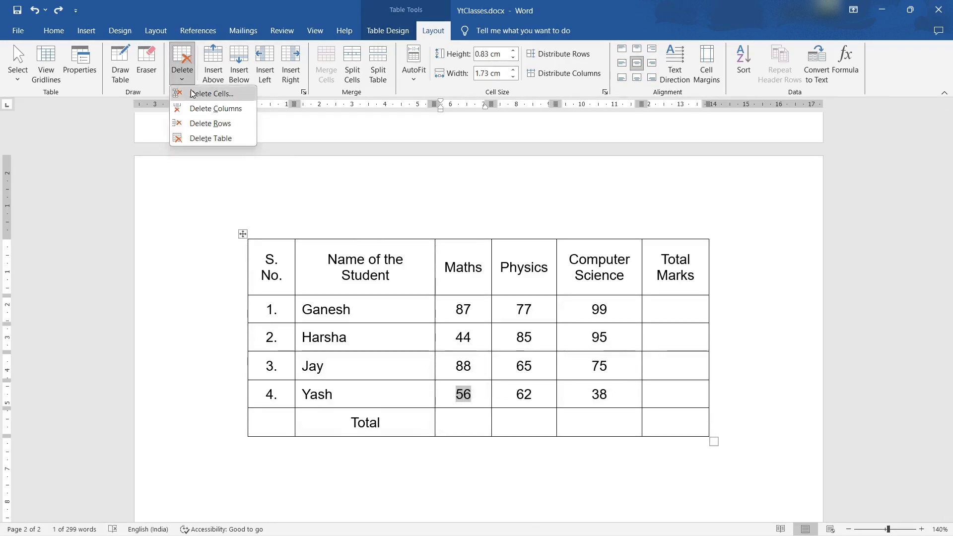
left_click(207, 91)
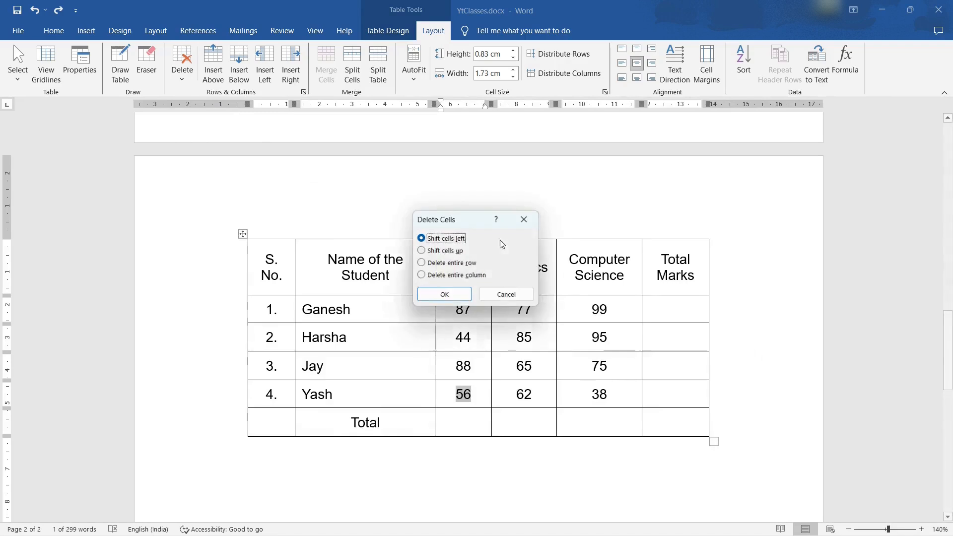
left_click(447, 295)
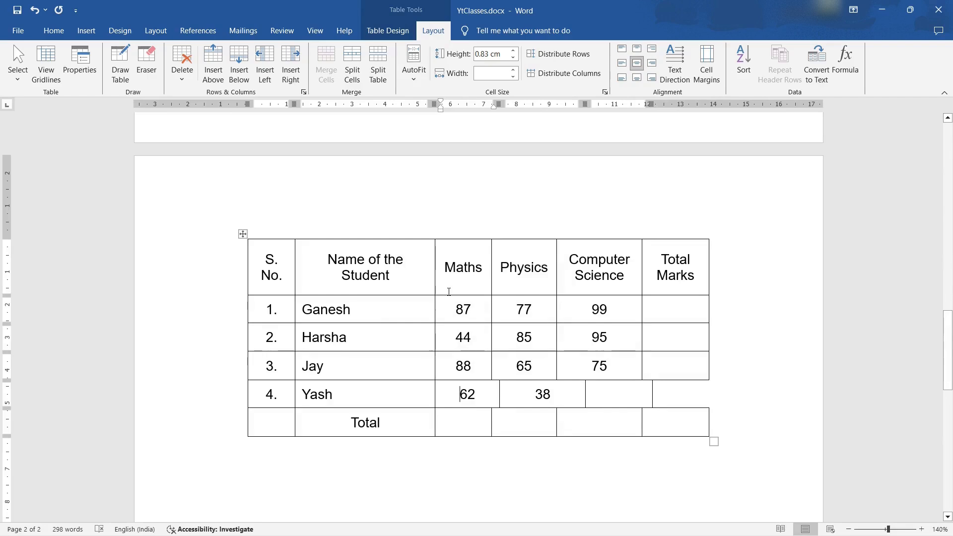
key("ctrl+z")
Delete the fourth student's Maths cell with the Shift cells up option
left_click(182, 67)
left_click(194, 99)
left_click(434, 252)
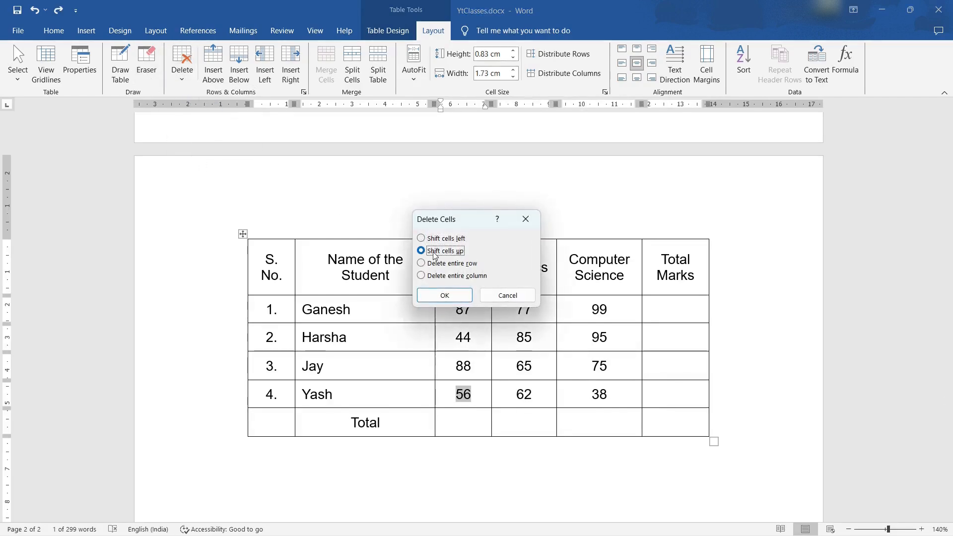
left_click(458, 296)
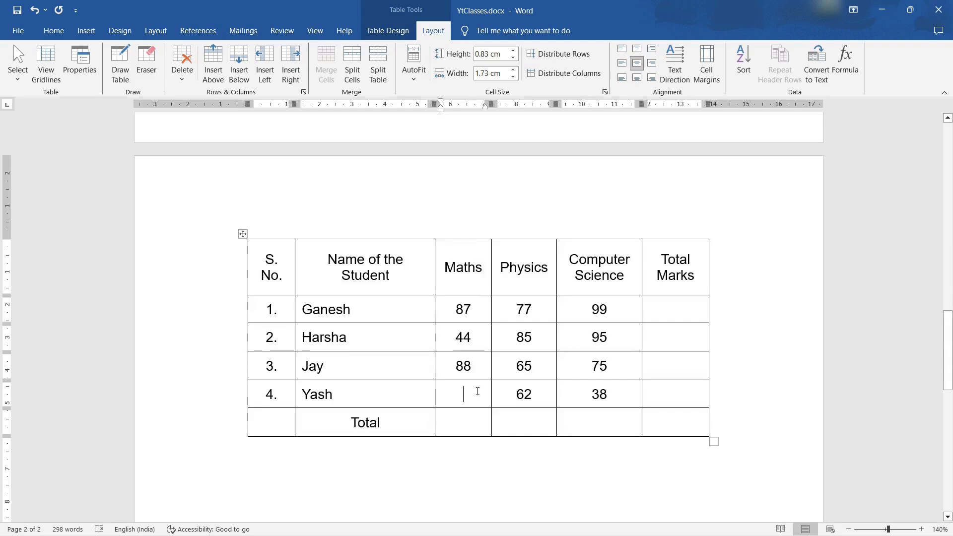
Try deleting the fourth student's empty Maths cell with Shift cells left, undo it, and re-enter the mark 56
left_click(182, 67)
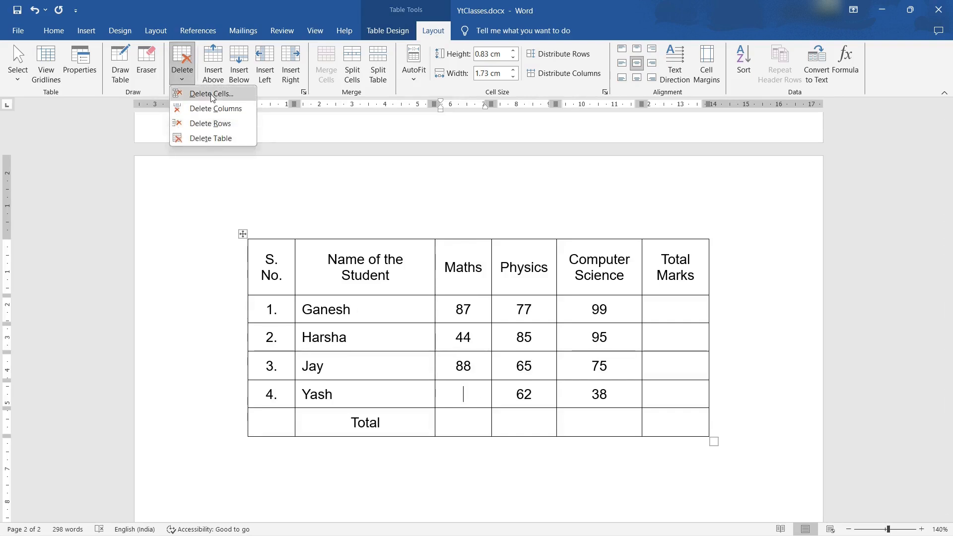
left_click(212, 94)
left_click(445, 298)
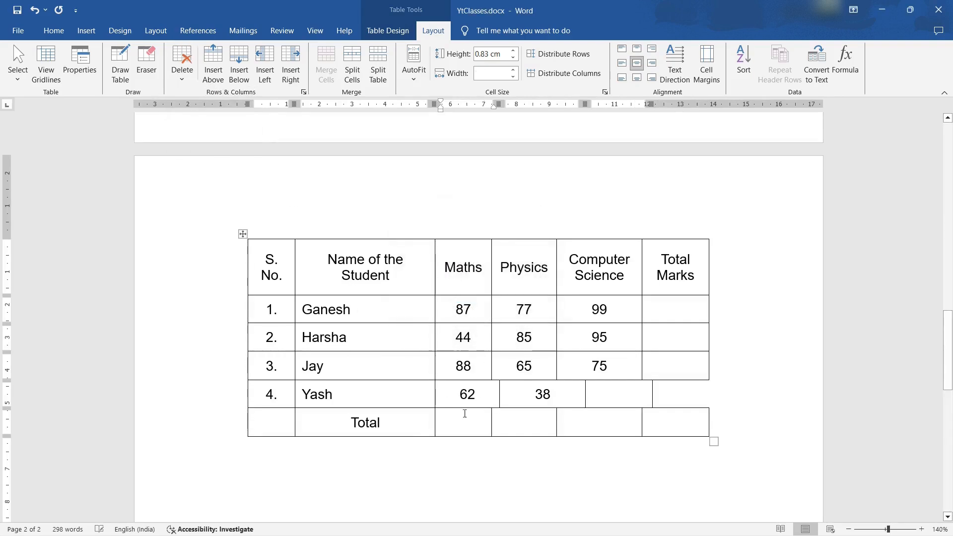
key("ctrl+z")
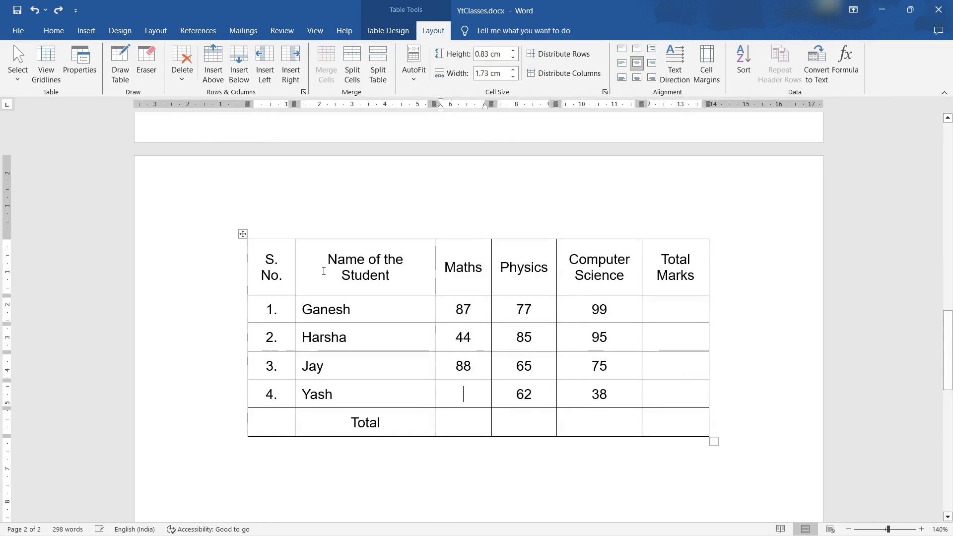
type("56")
Try deleting the third student's Maths cell with the Shift cells up option, and undo it
left_click(475, 366)
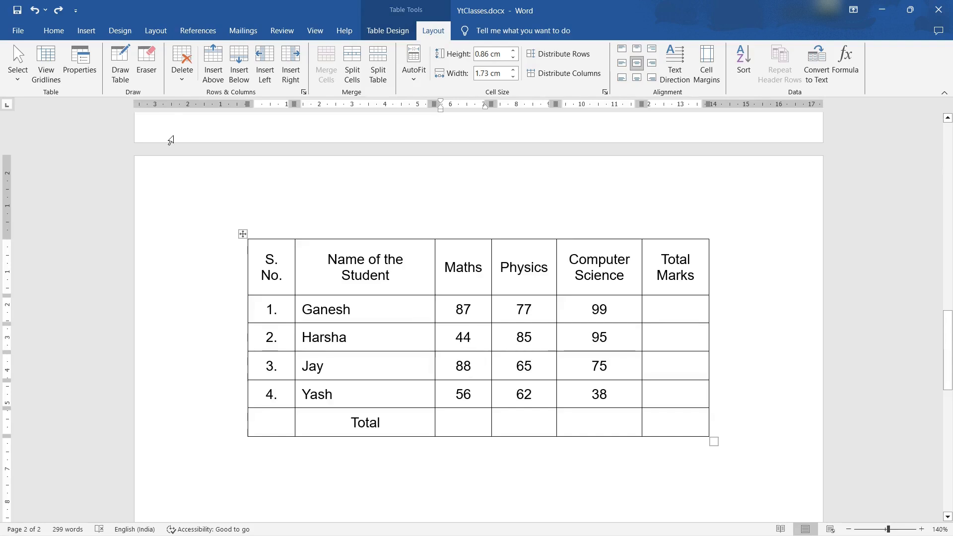
left_click(183, 72)
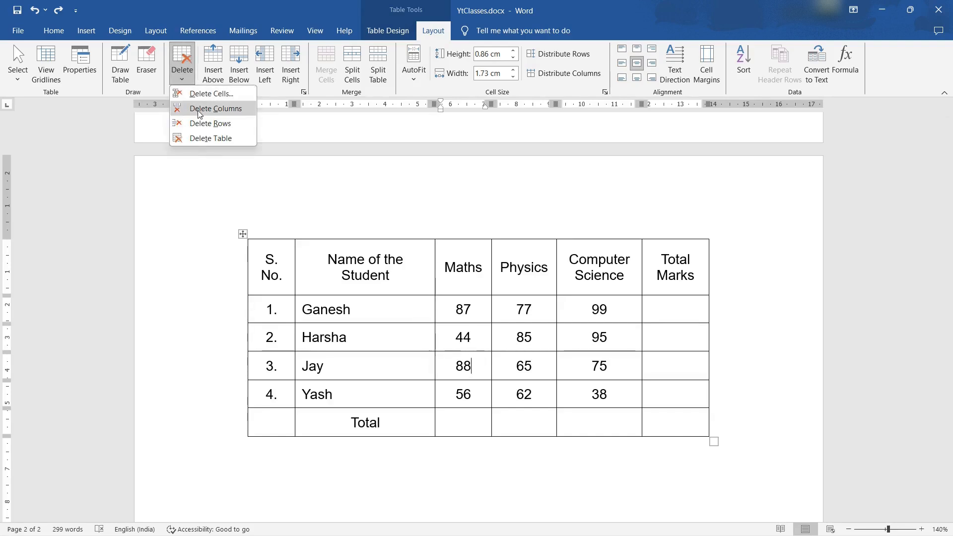
left_click(191, 94)
left_click(445, 251)
left_click(436, 293)
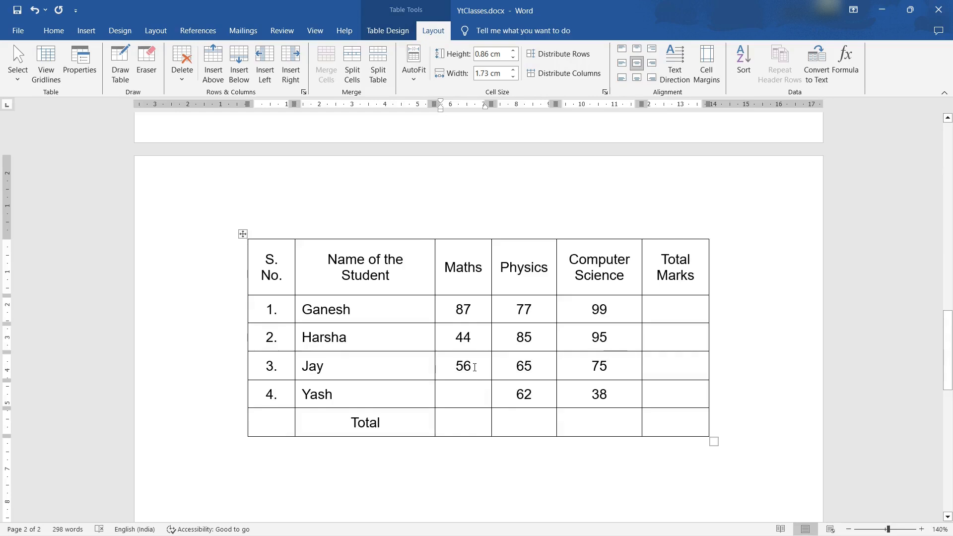
double_click(460, 366)
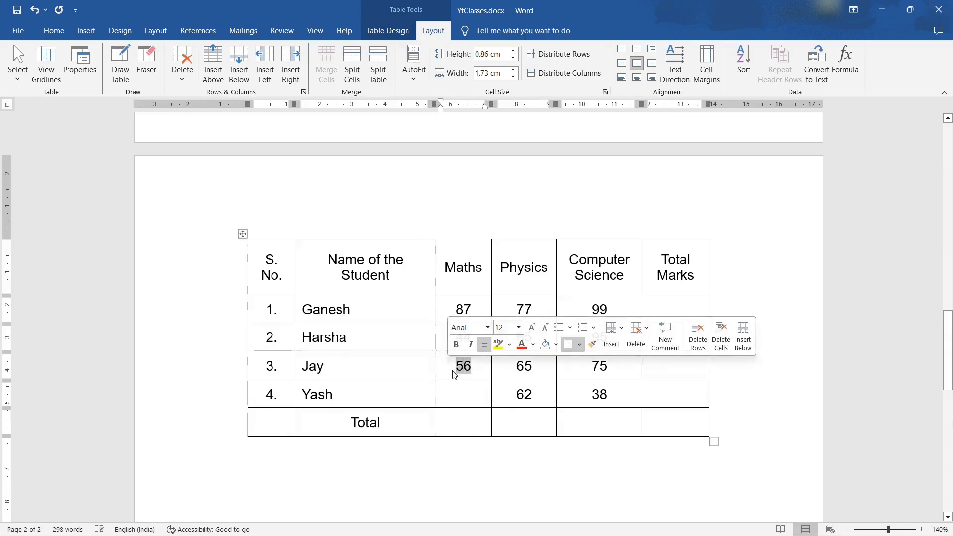
key("ctrl+z")
Try deleting the third student's whole row with the Delete entire row option of Delete Cells, and undo it
left_click(461, 367)
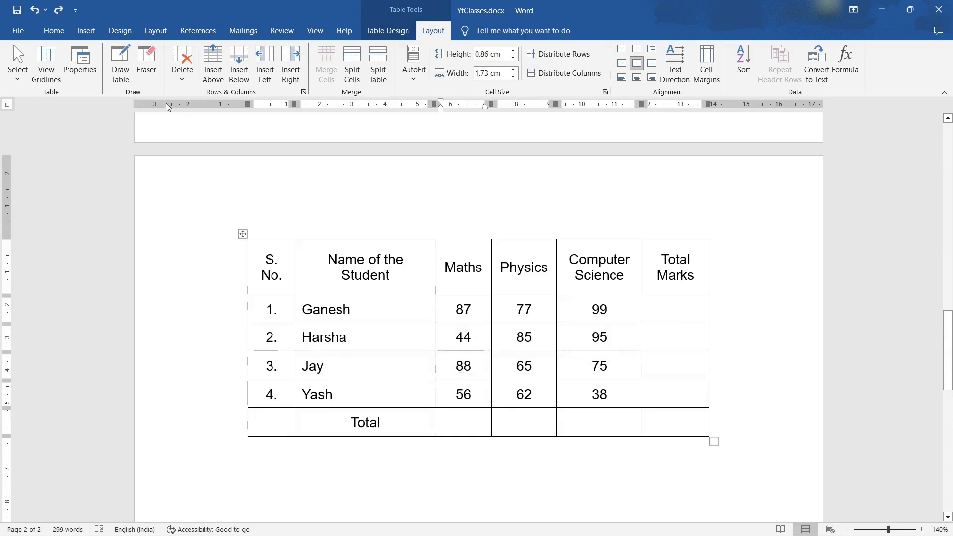
left_click(182, 63)
left_click(414, 265)
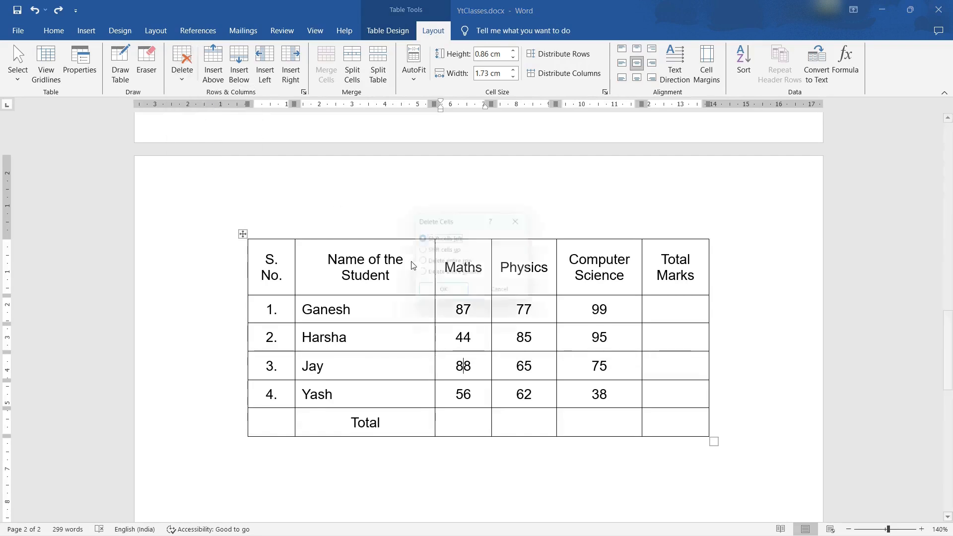
left_click(448, 266)
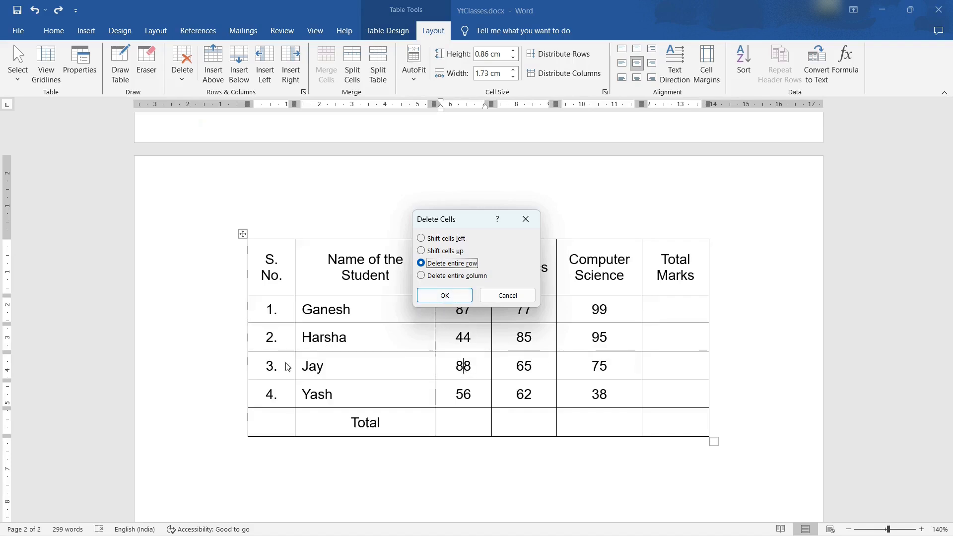
left_click(437, 295)
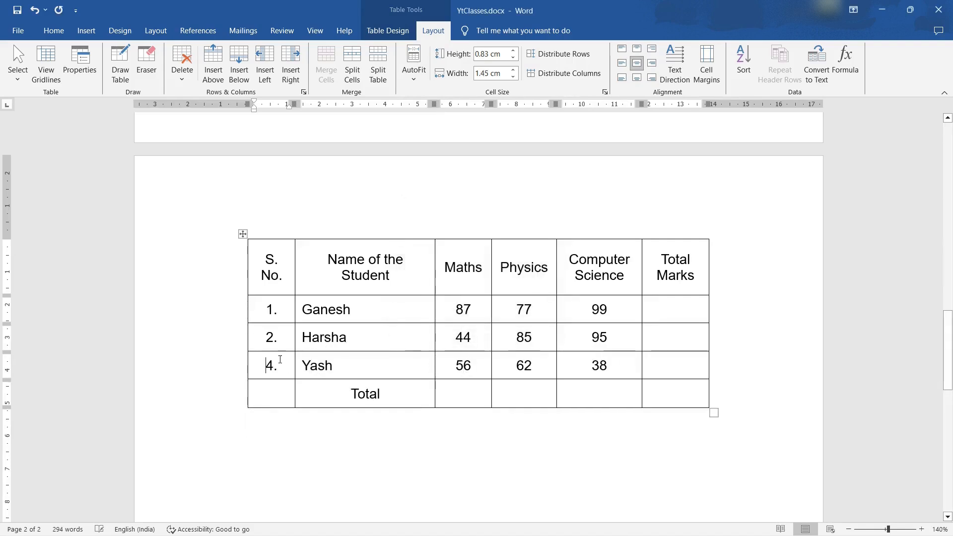
left_click_drag(281, 365, 671, 365)
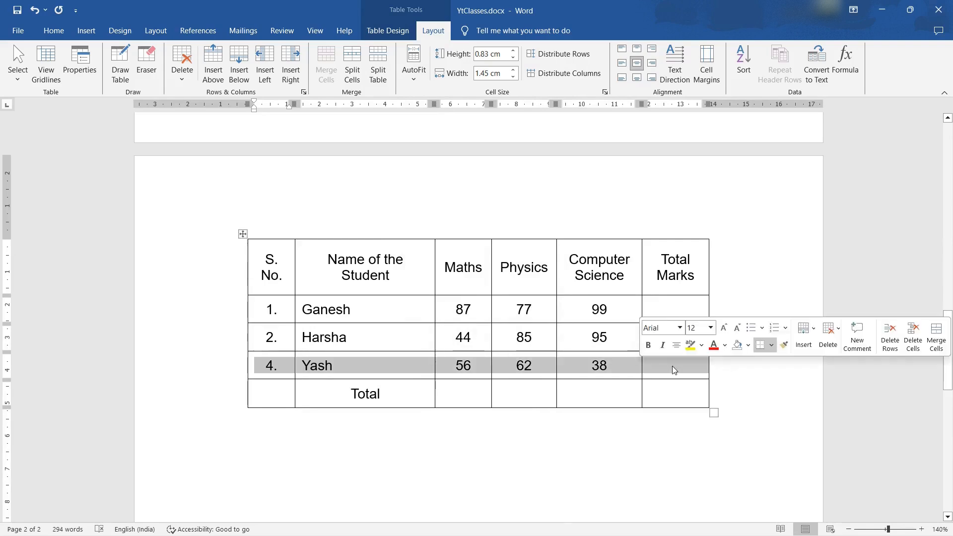
key("ctrl+z")
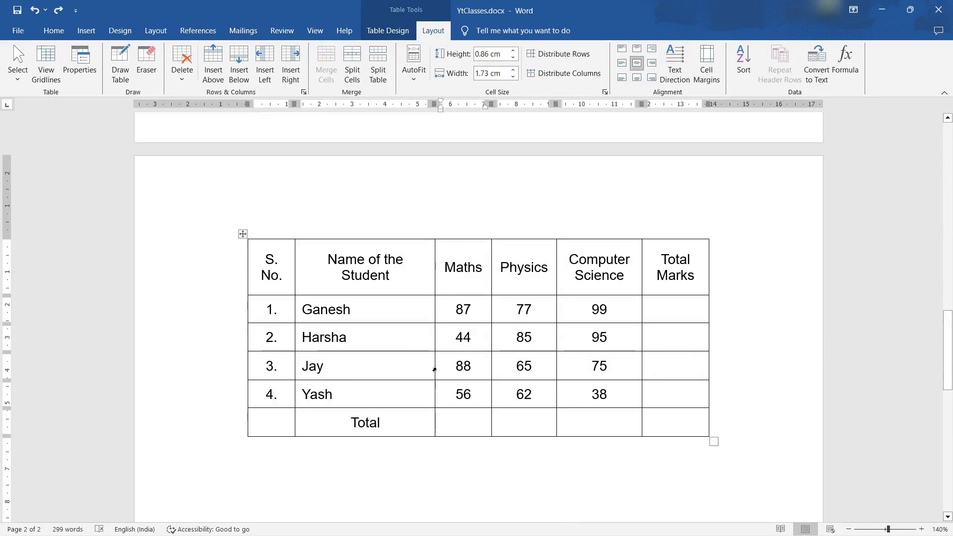
Try deleting the Maths column with the Delete entire column option of Delete Cells, and undo it
left_click(182, 63)
left_click(204, 94)
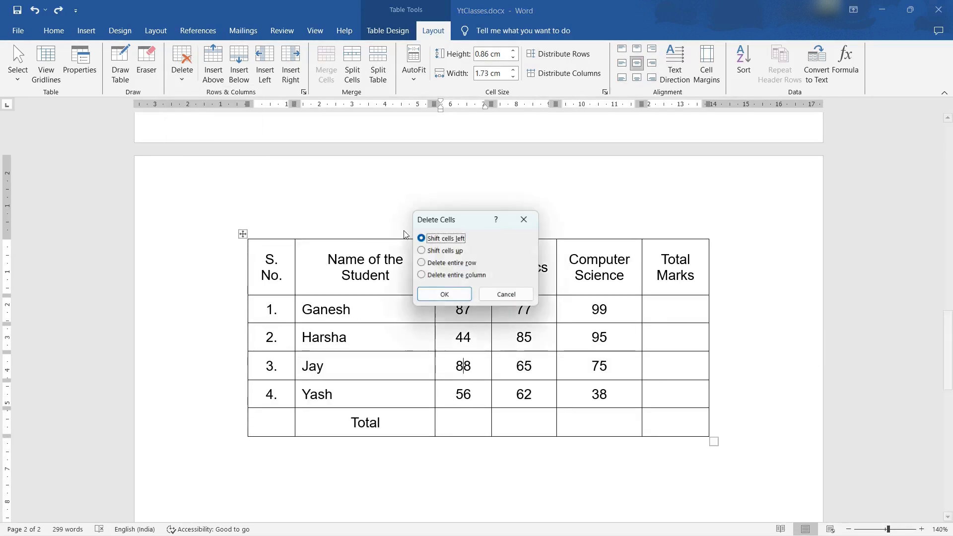
left_click(459, 276)
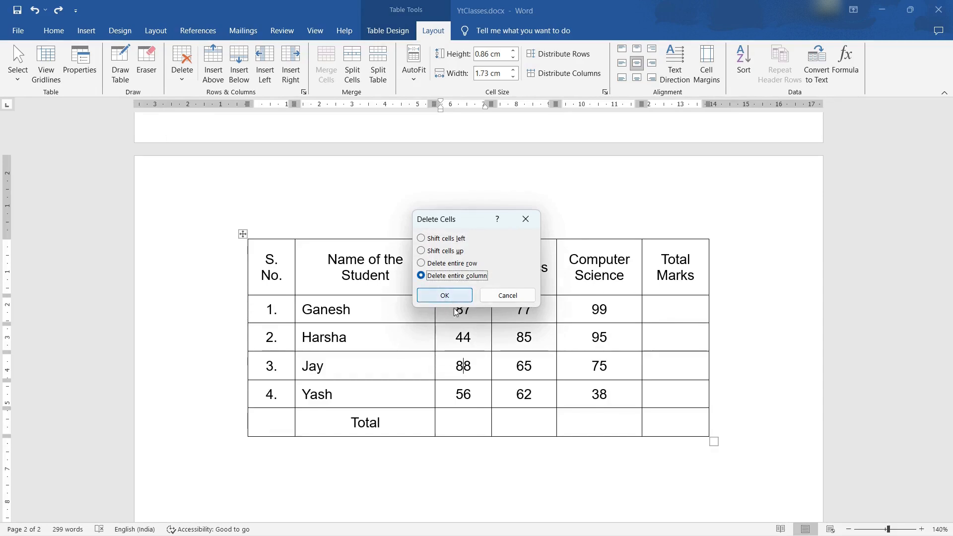
left_click_drag(470, 219, 320, 221)
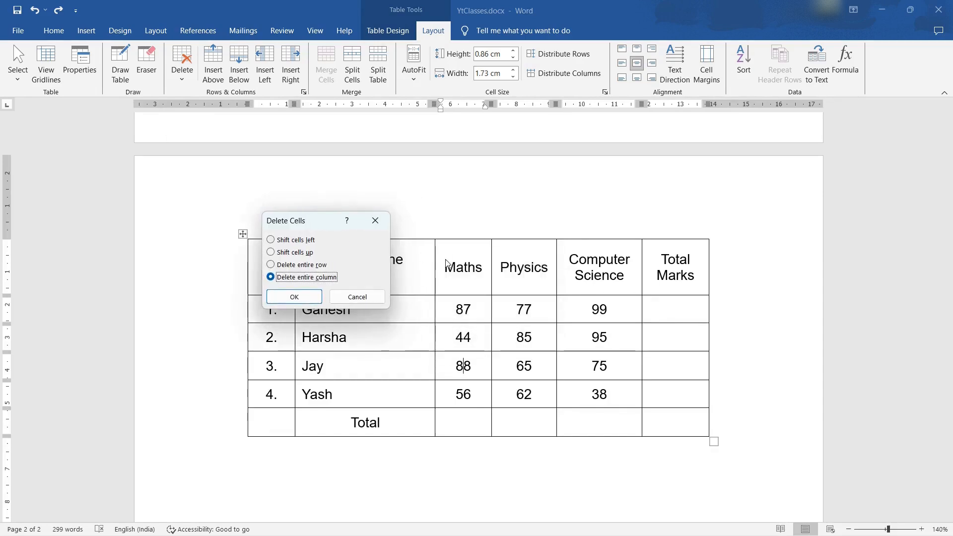
left_click(295, 297)
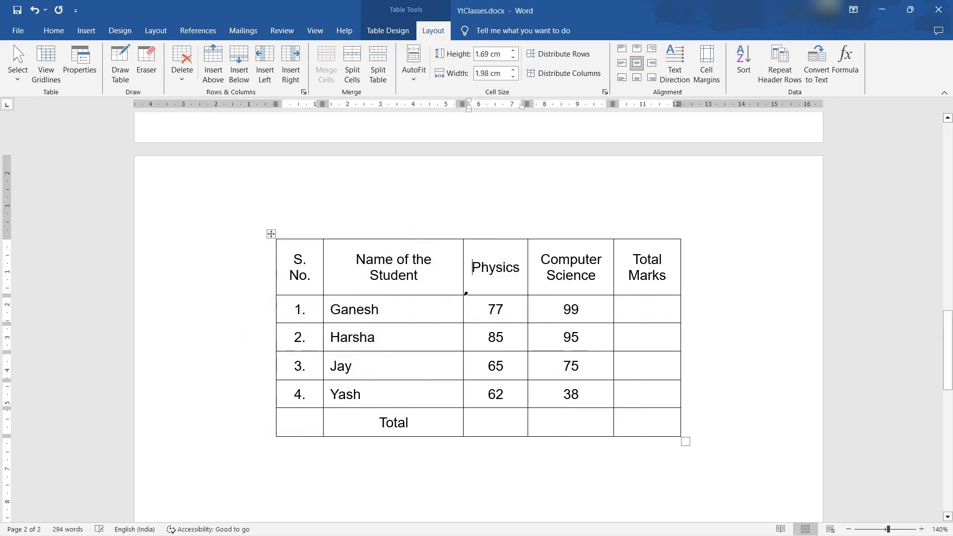
key("ctrl+z")
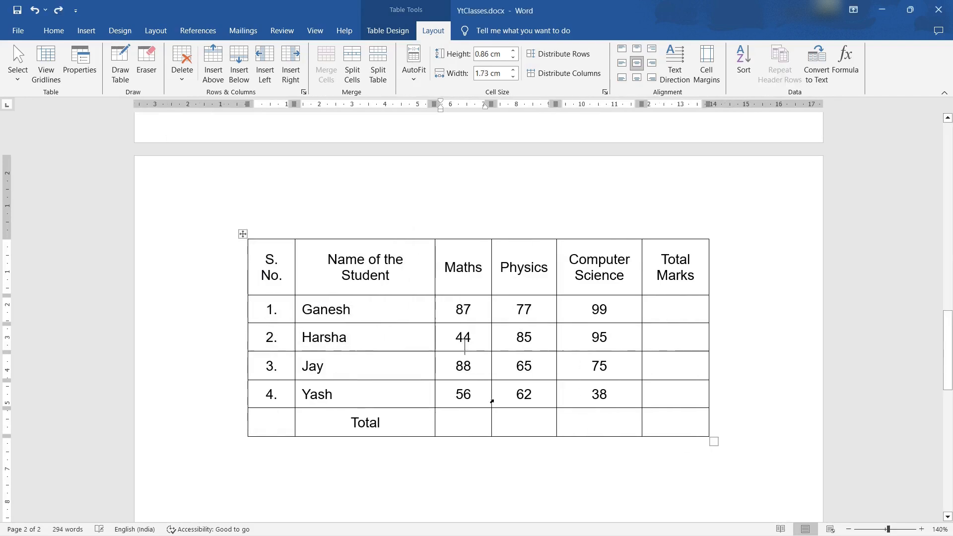
Try clearing the contents of every cell in the marks table while keeping its grid, and undo it
left_click(184, 77)
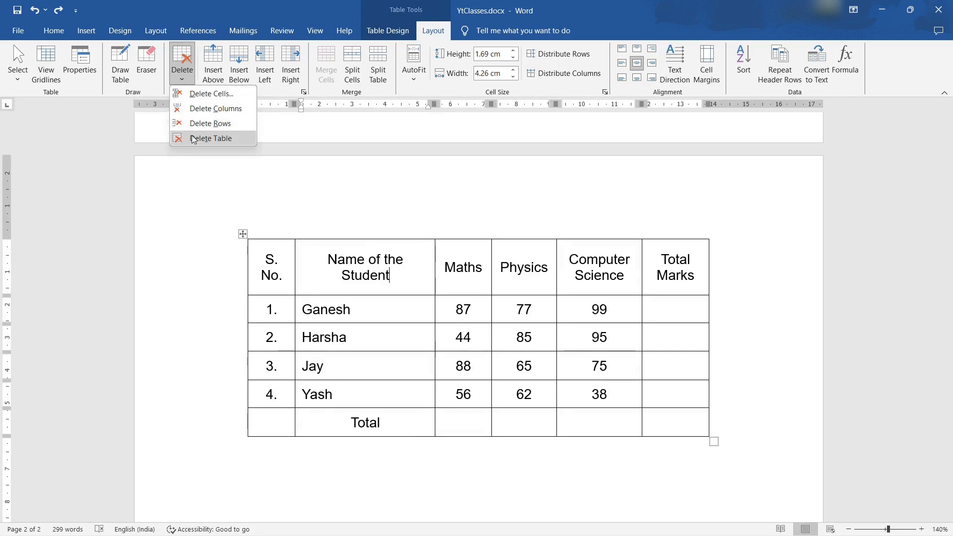
left_click(389, 292)
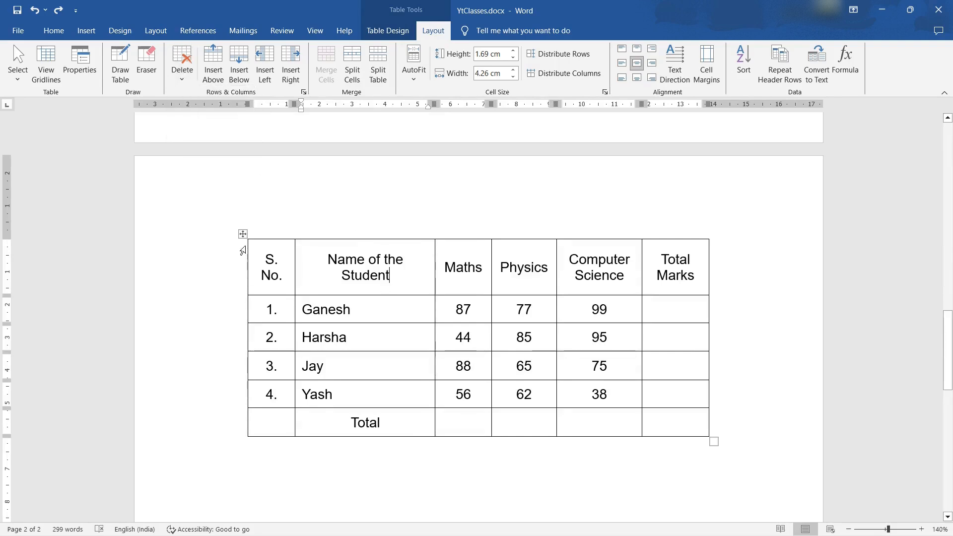
left_click(243, 233)
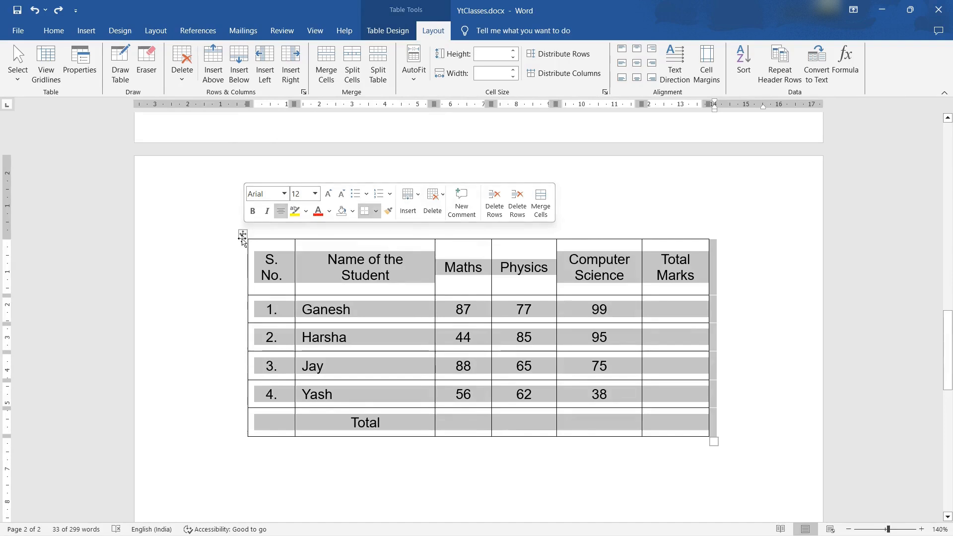
key("Delete")
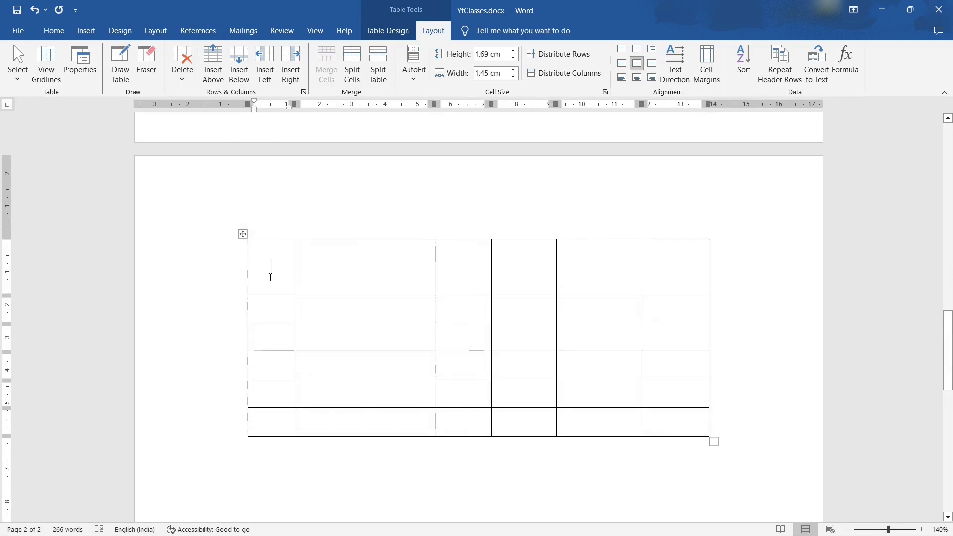
left_click_drag(268, 268, 662, 421)
left_click(266, 263)
left_click(243, 233)
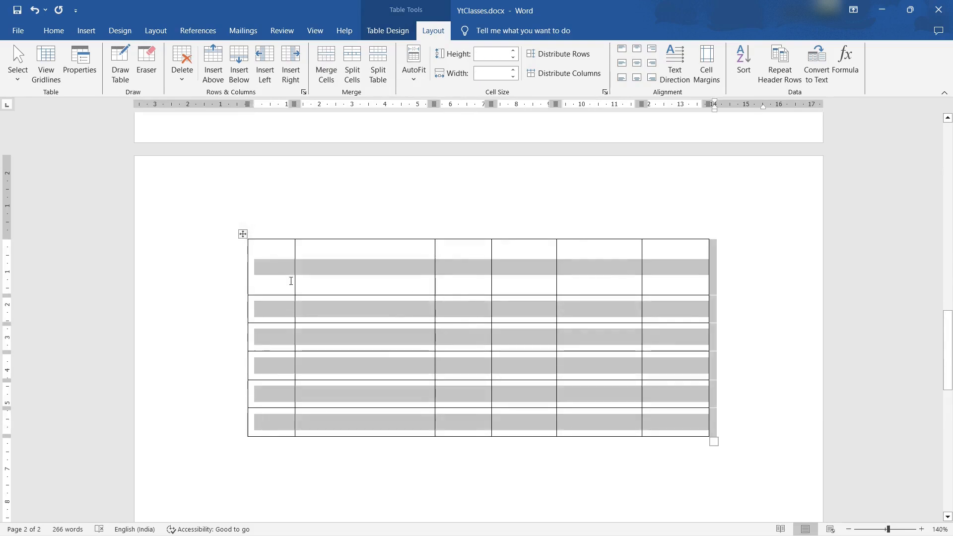
left_click(273, 272)
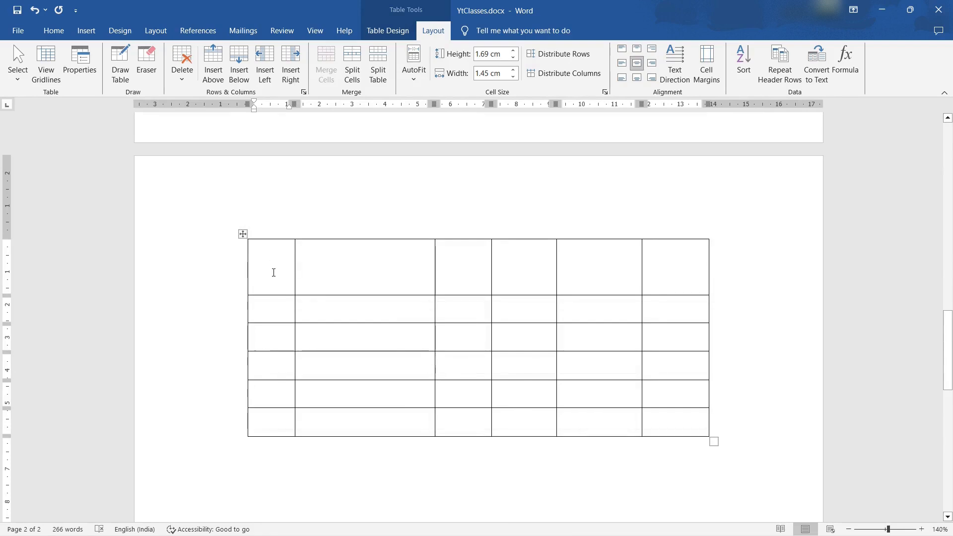
key("ctrl+z")
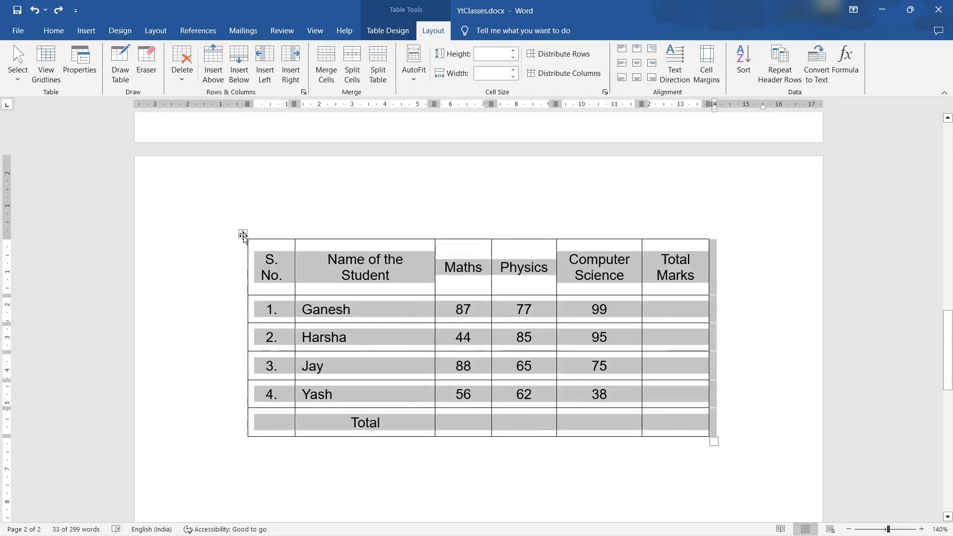
Try deleting the entire marks table with Delete Table, and undo it
left_click(179, 79)
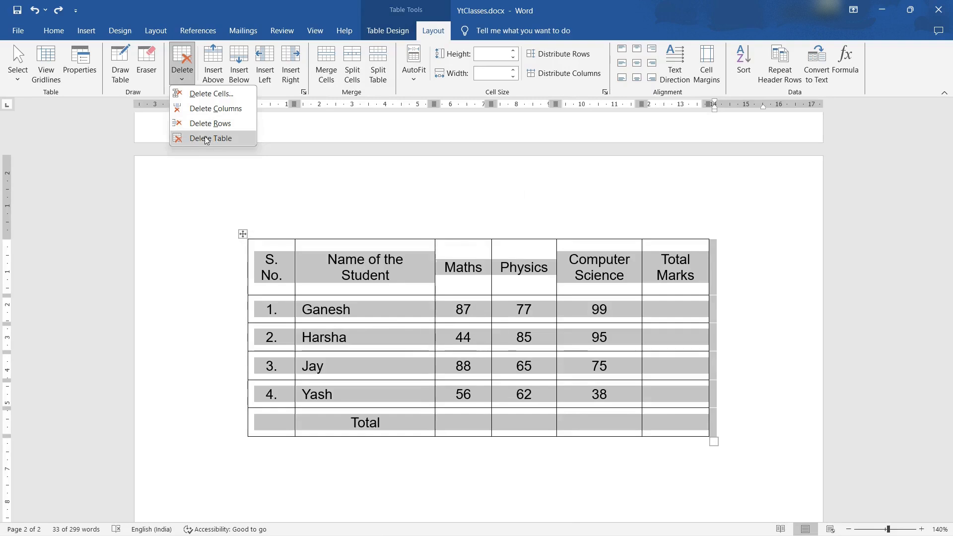
left_click(207, 139)
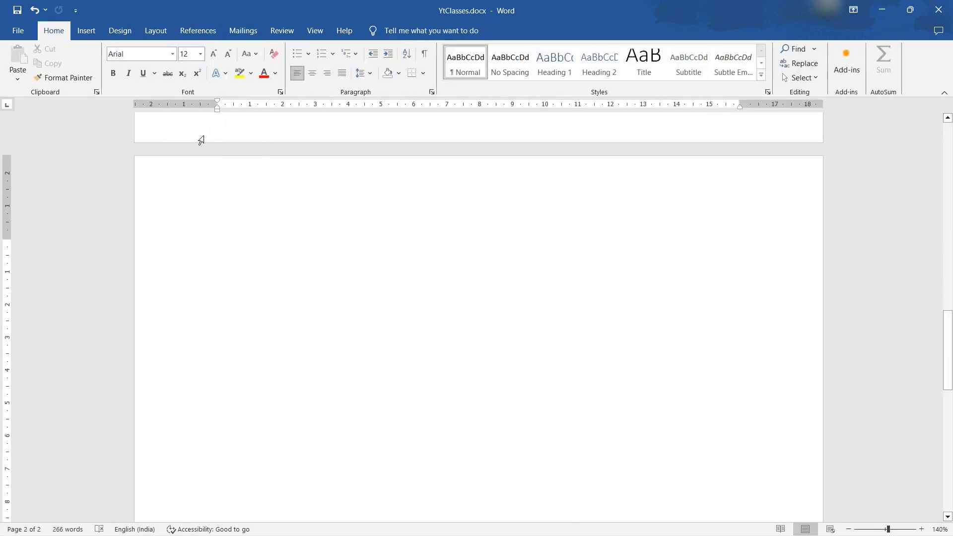
key("ctrl+z")
left_click(425, 272)
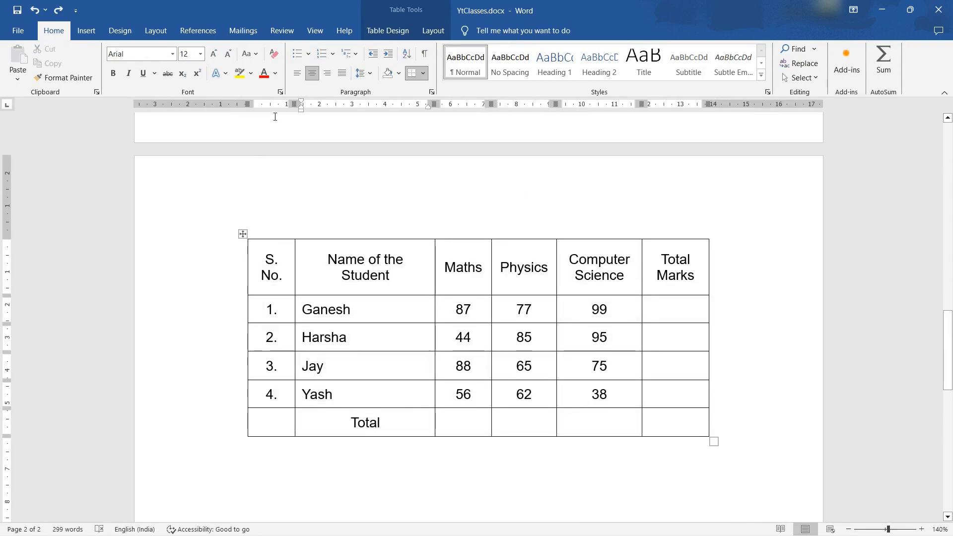
Narrow the Computer Science column of the marks table to about 2.6 cm
left_click(433, 30)
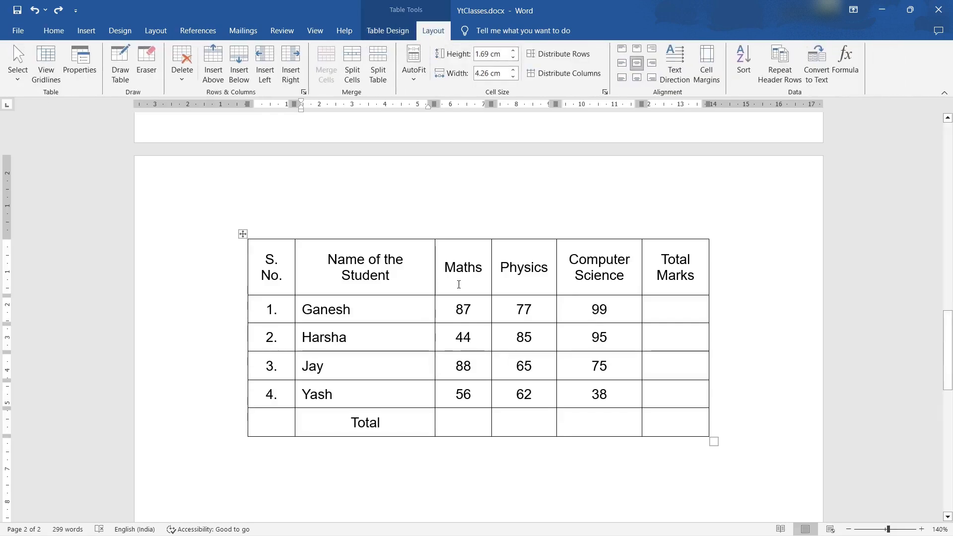
left_click(640, 303)
left_click_drag(641, 104, 629, 103)
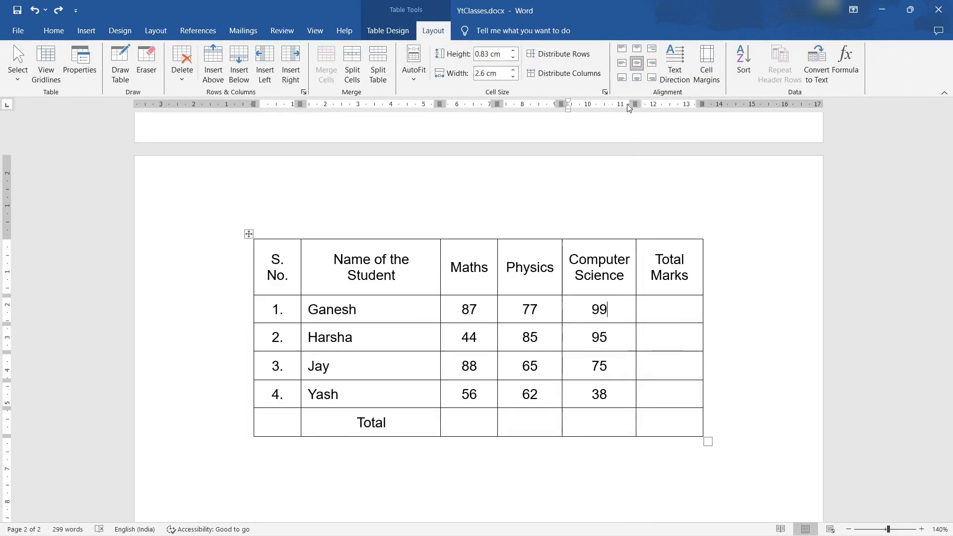
Try inserting the formula =SUM(LEFT) in the first student's Total Marks cell, and delete it
left_click(660, 308)
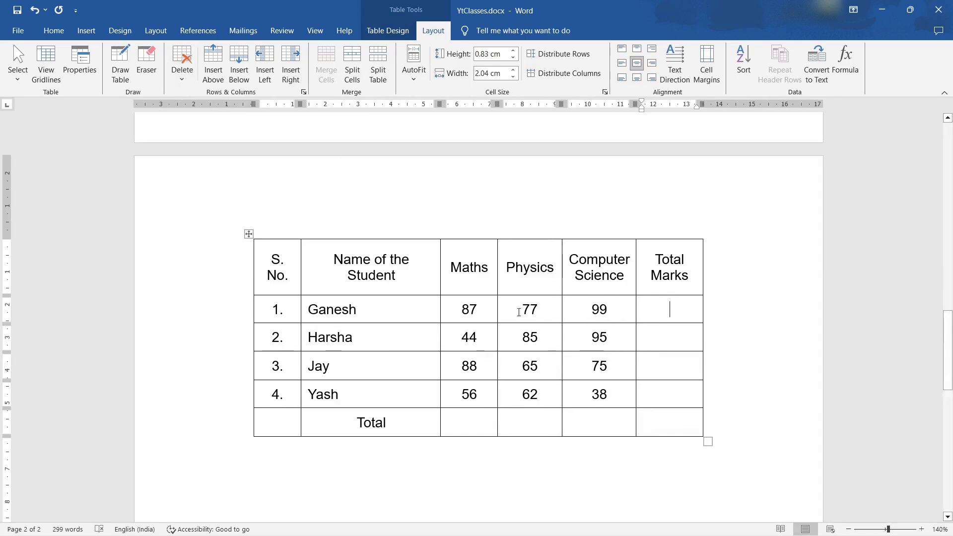
left_click(653, 309)
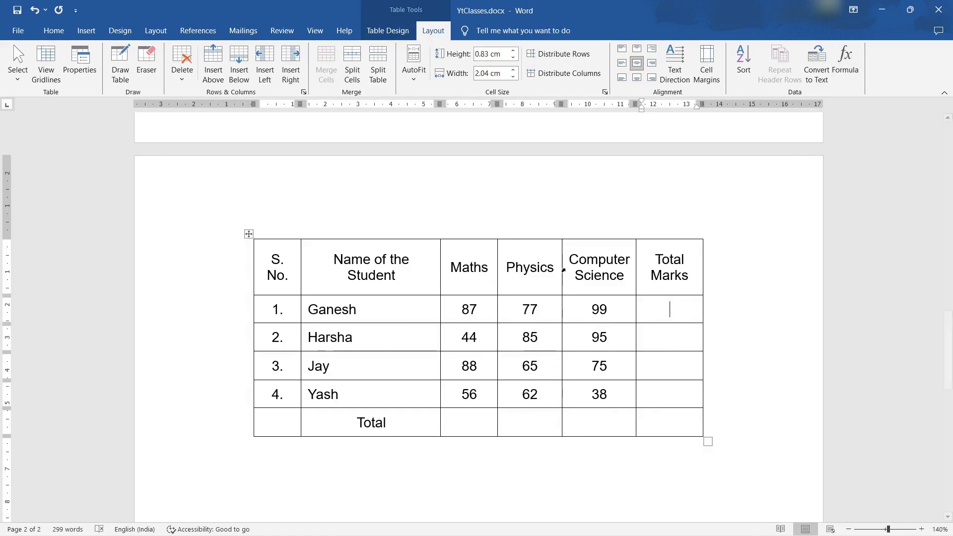
left_click(677, 306)
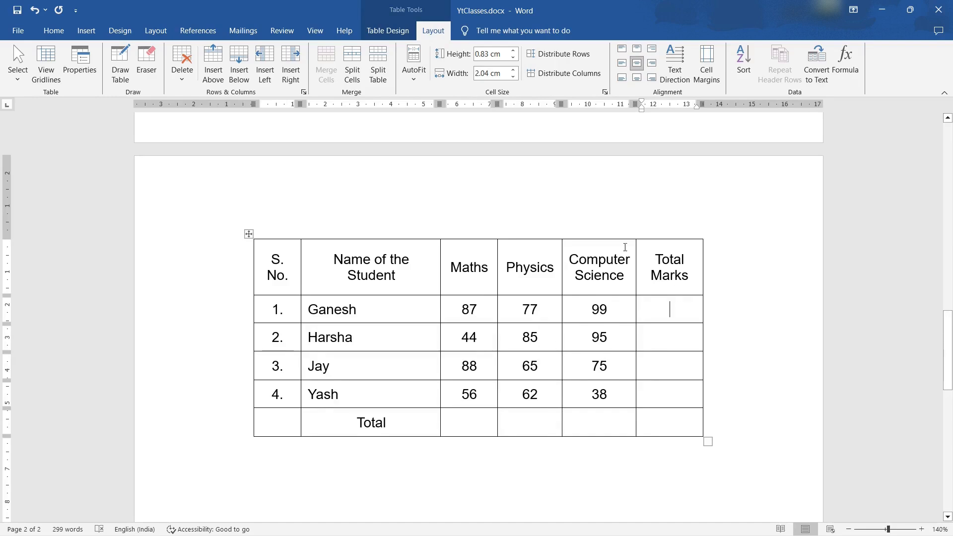
left_click(846, 77)
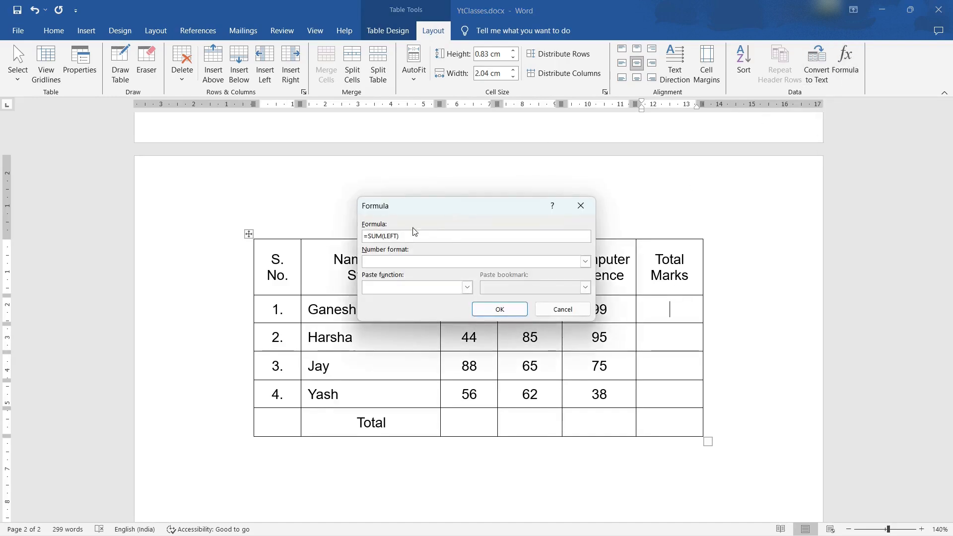
left_click_drag(408, 203, 374, 209)
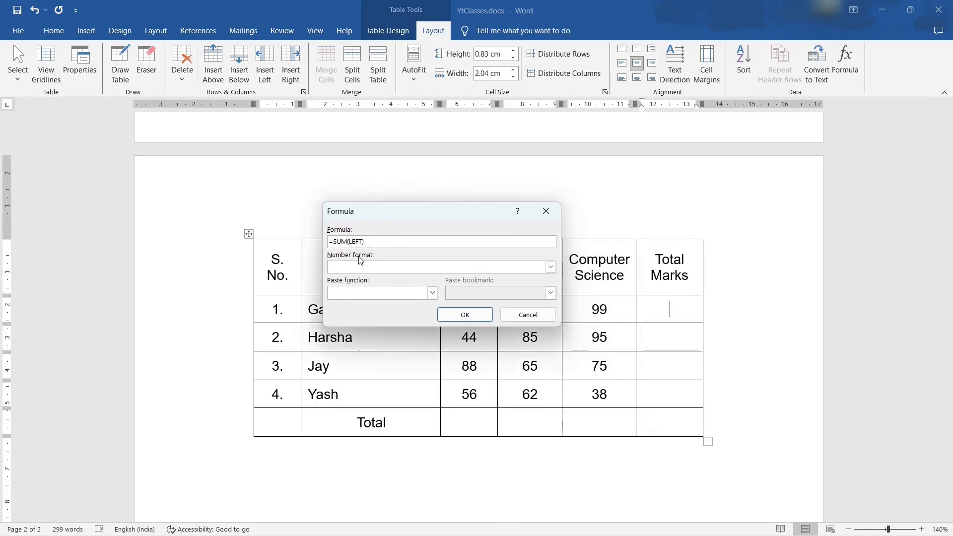
left_click_drag(366, 241, 335, 242)
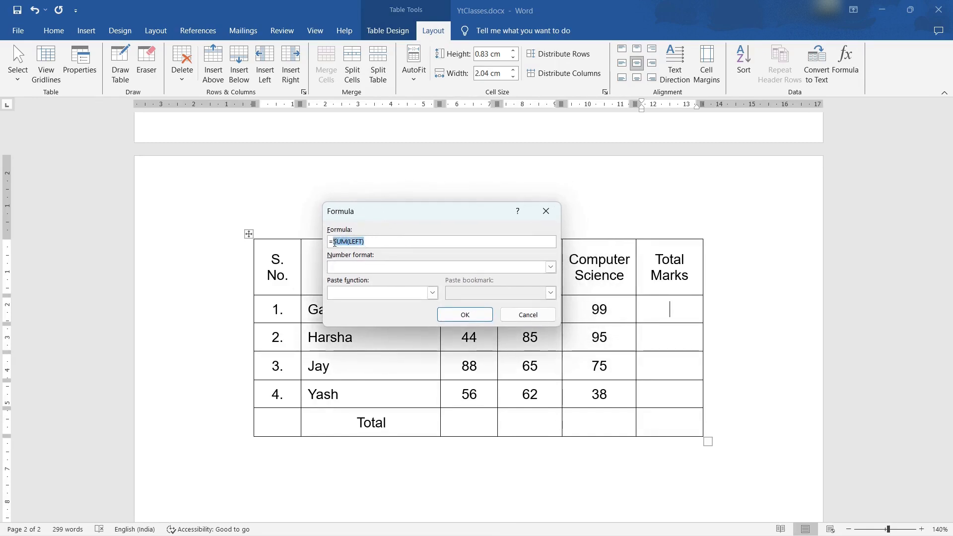
left_click(348, 242)
left_click_drag(365, 241, 333, 243)
left_click(468, 313)
left_click_drag(687, 336, 645, 303)
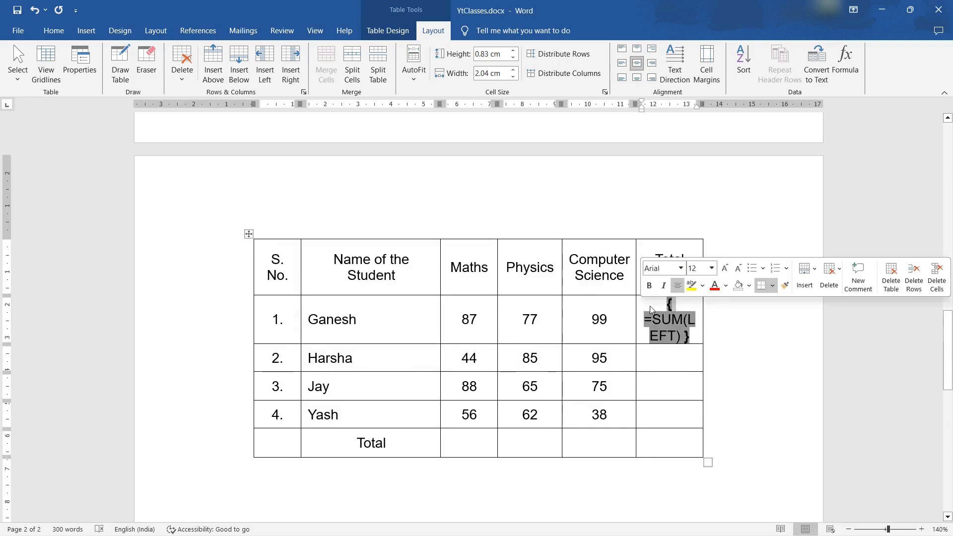
key("Delete")
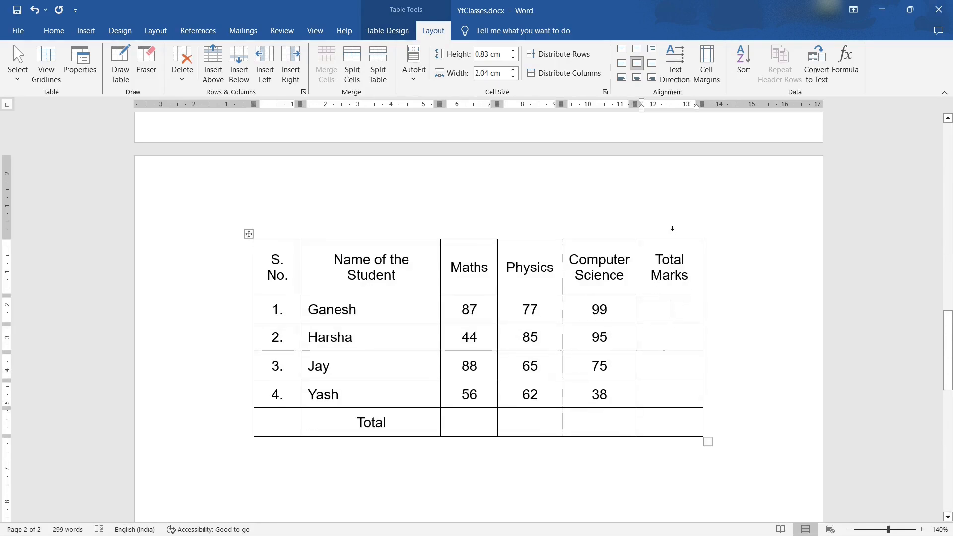
Try the AutoSum command in the first student's Total Marks cell, and delete the inserted field
left_click(63, 34)
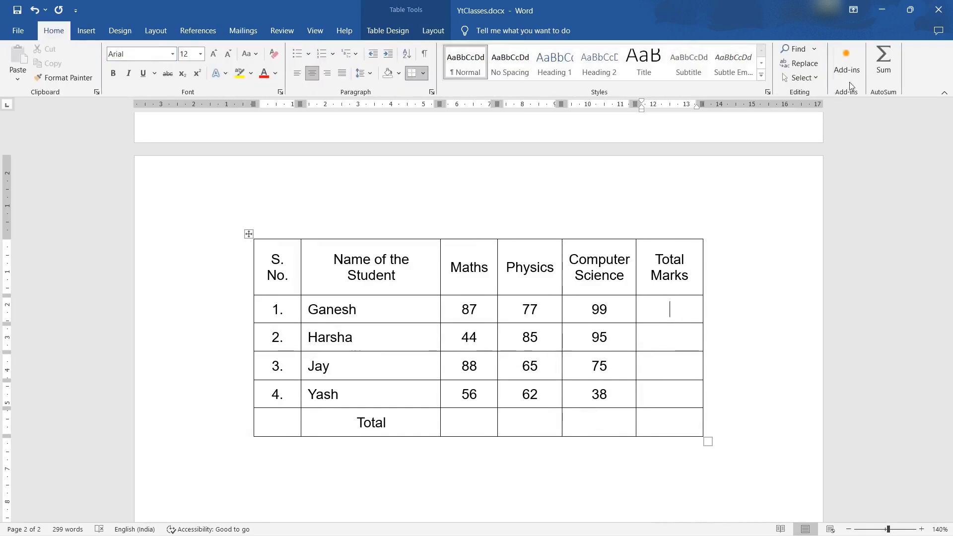
left_click(886, 64)
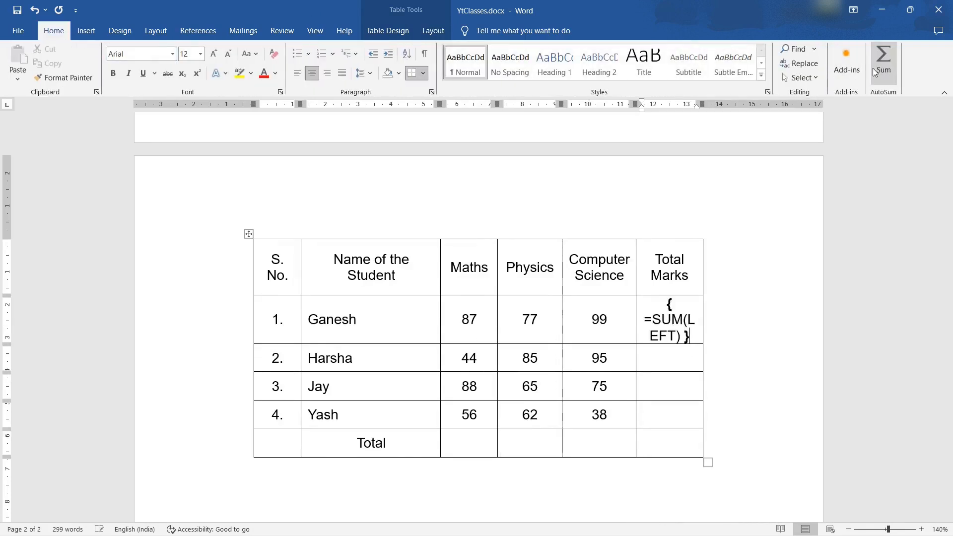
double_click(685, 328)
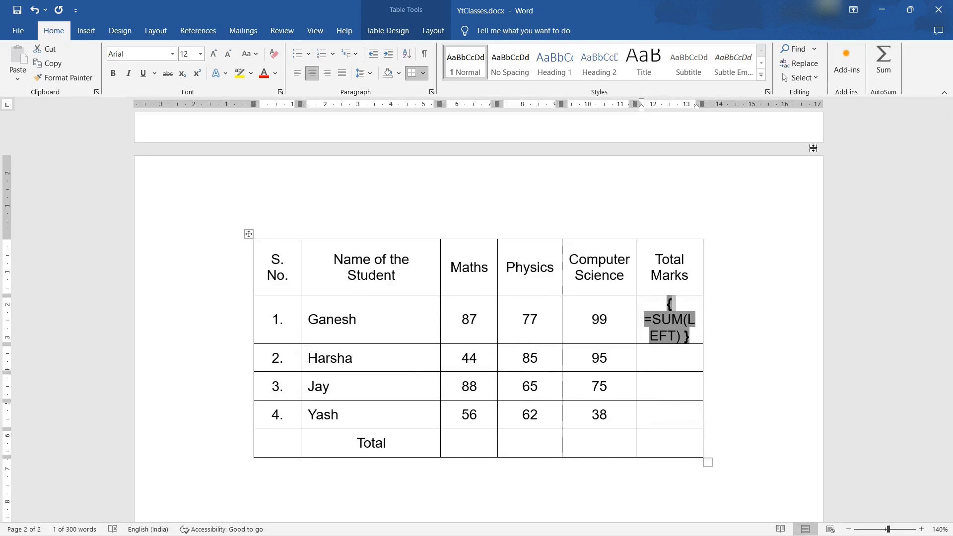
key("Delete")
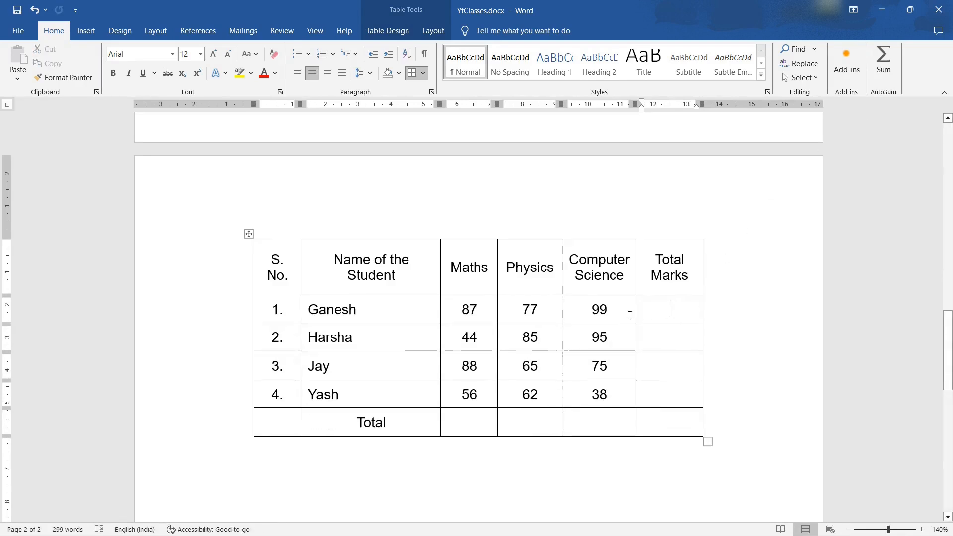
Insert the formula =SUM(LEFT) in the first student's Total Marks cell and toggle its field codes
left_click(432, 30)
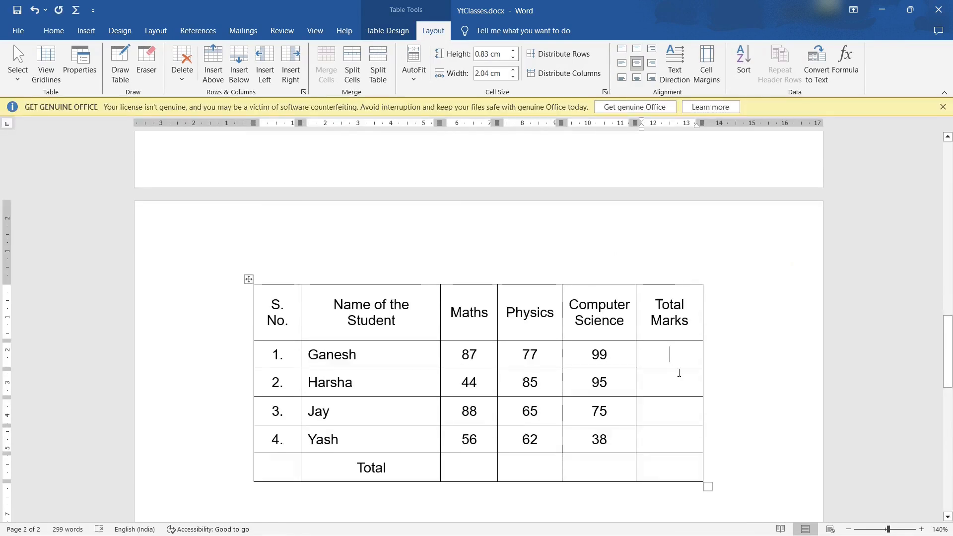
left_click(843, 63)
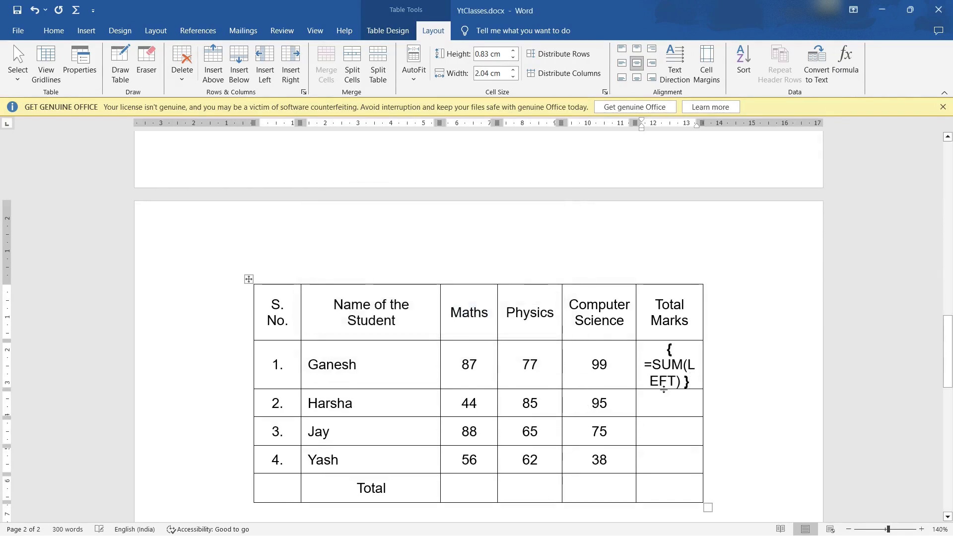
left_click(658, 365)
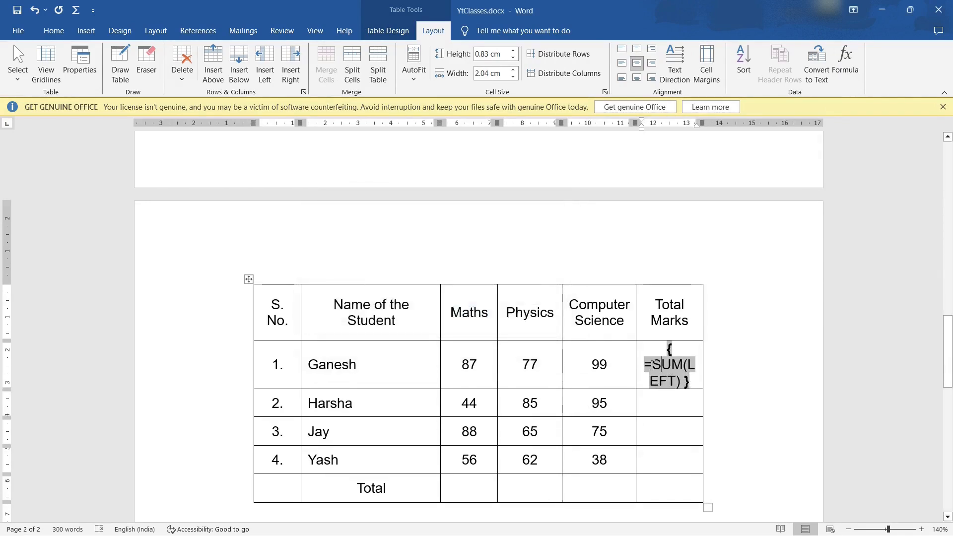
left_click_drag(652, 365, 683, 381)
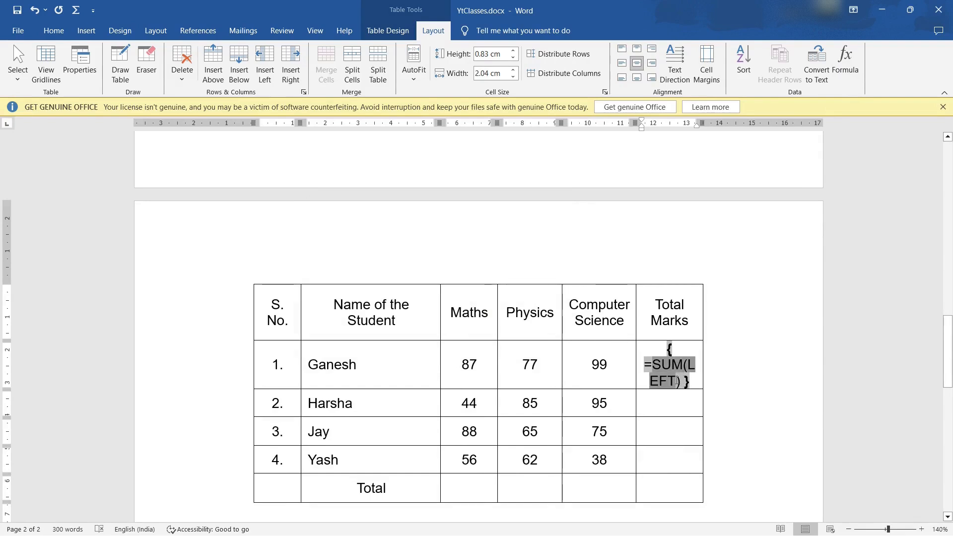
right_click(665, 365)
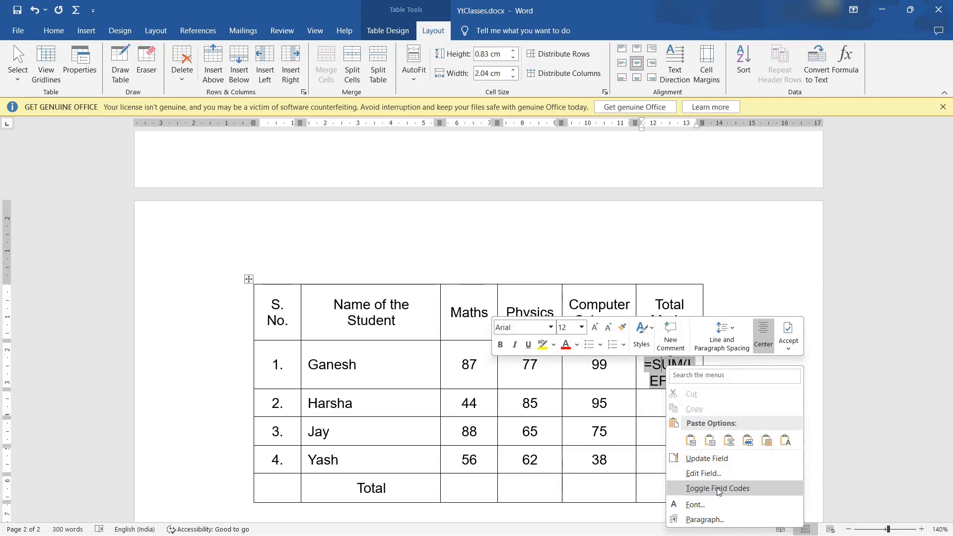
left_click(718, 488)
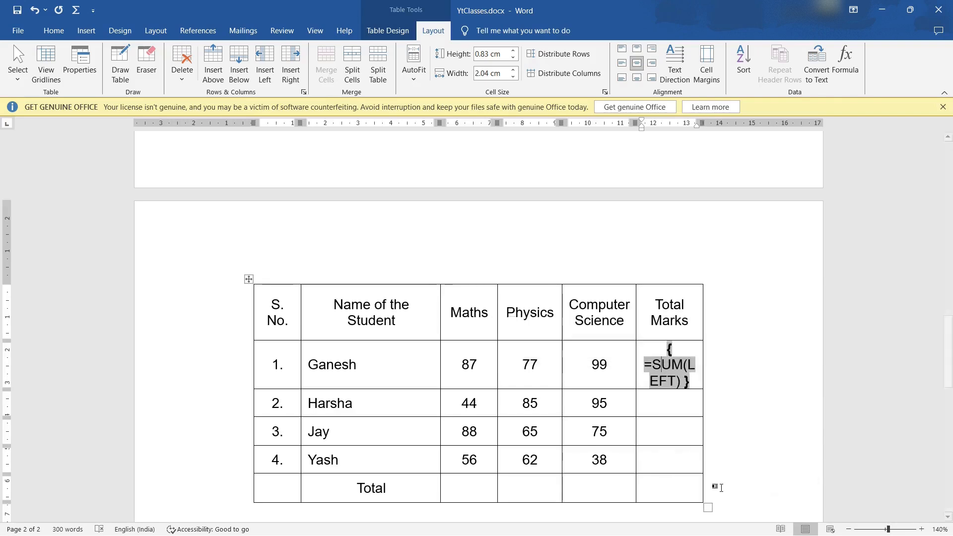
Insert the formula =SUM(LEFT) in the second student's Total Marks cell and toggle its field codes to show the result
left_click(671, 391)
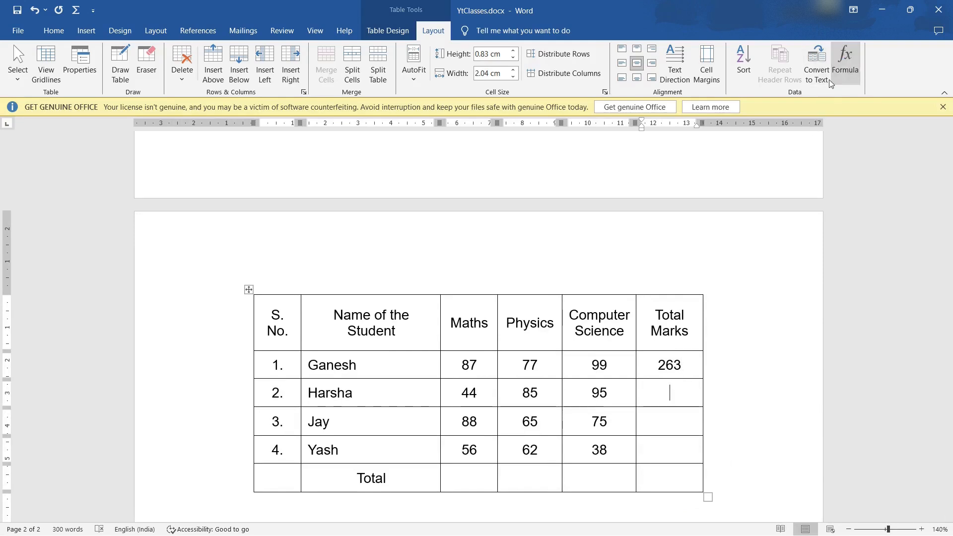
left_click(845, 62)
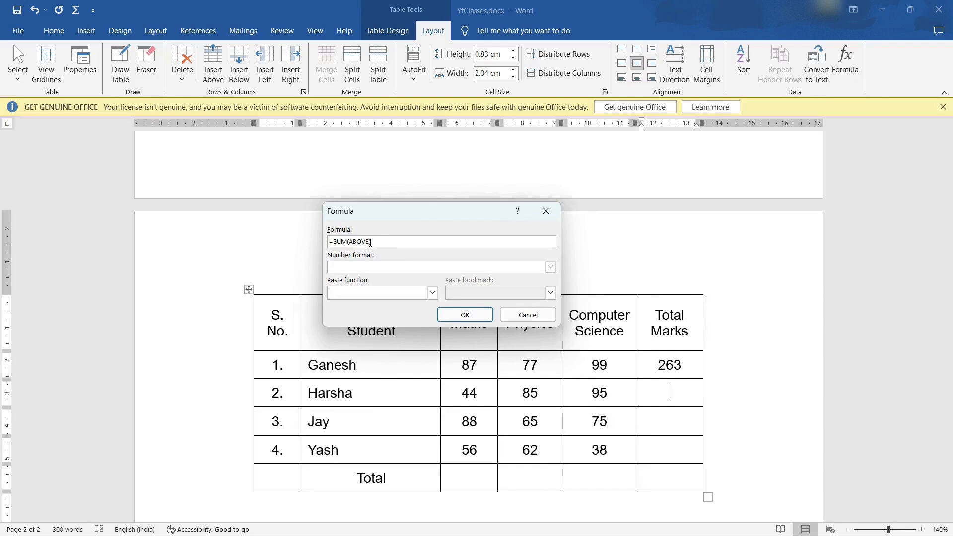
left_click_drag(371, 241, 350, 241)
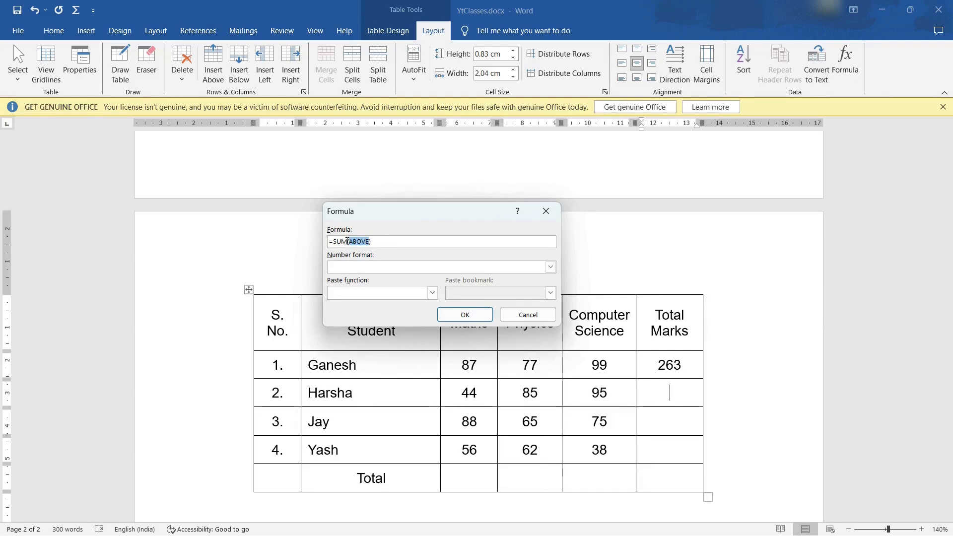
type("LEF")
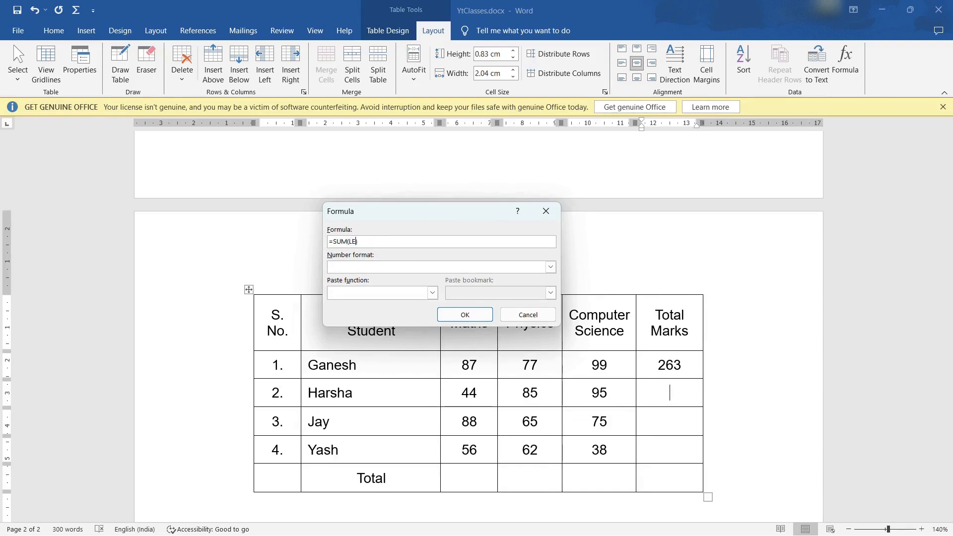
type("T")
left_click(473, 319)
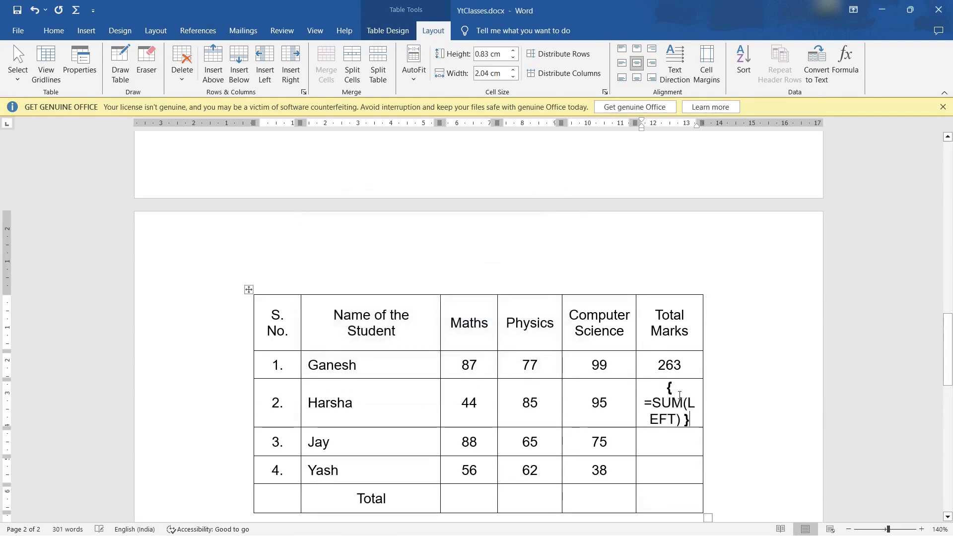
right_click(662, 409)
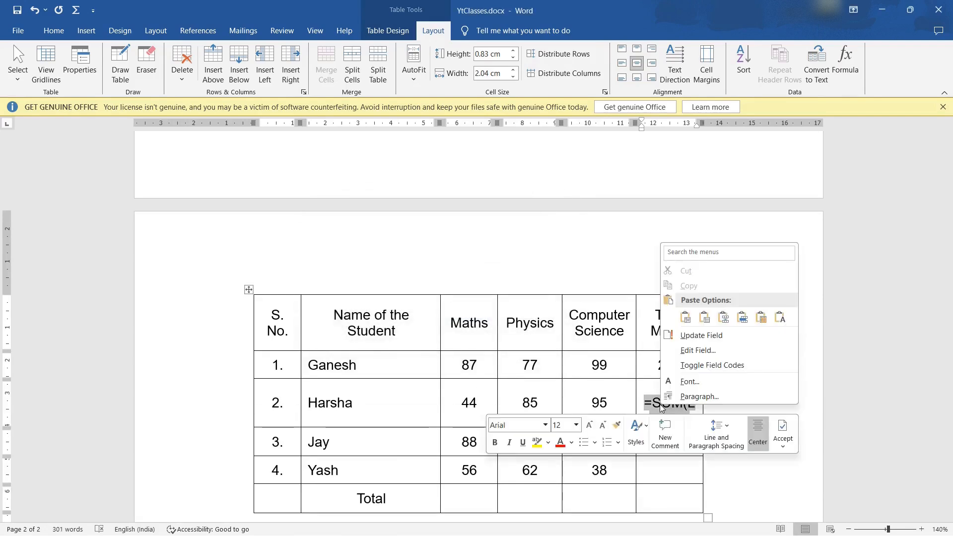
left_click(705, 365)
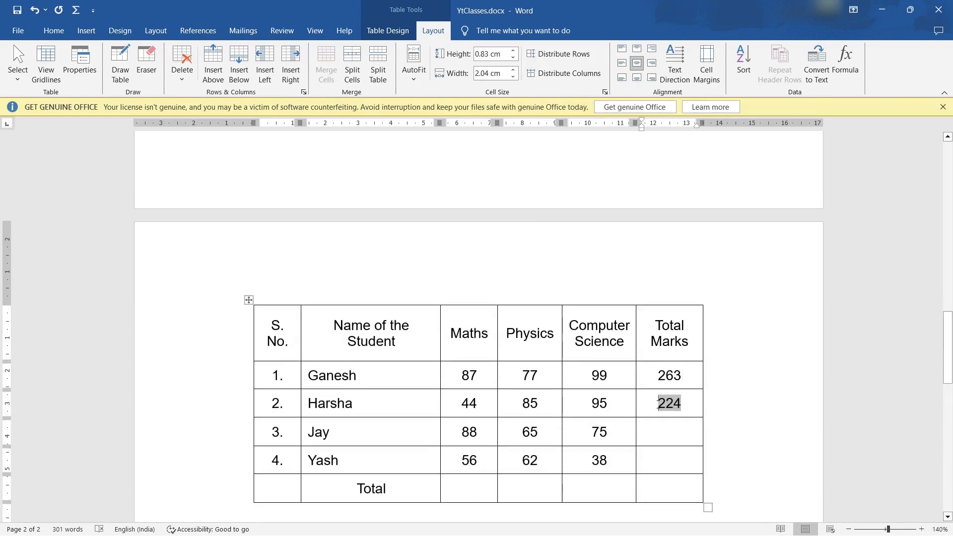
Copy the second student's total formula into the third and fourth students' Total Marks cells and update the pasted fields
left_click_drag(659, 404, 685, 404)
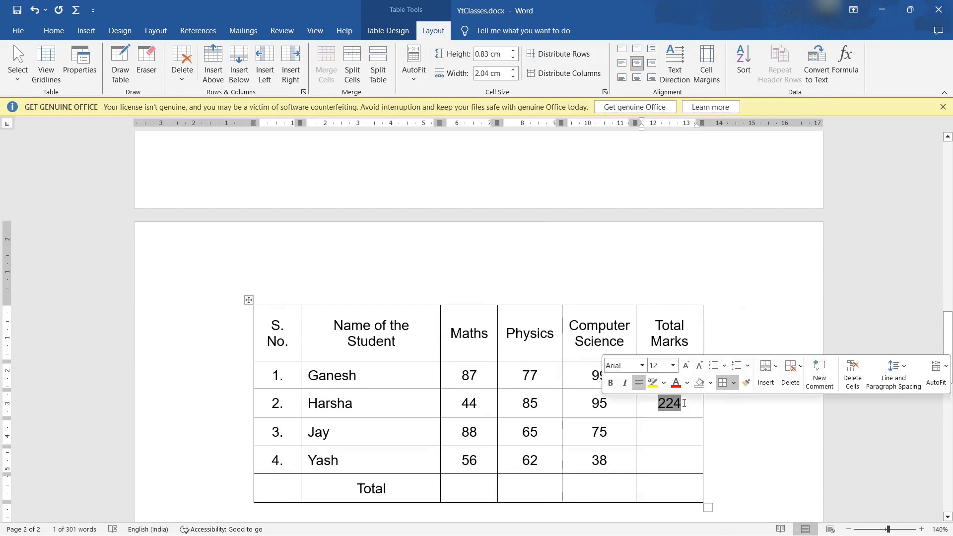
mouse_move(683, 465)
left_mouse_down()
mouse_move(683, 477)
mouse_move(683, 459)
left_mouse_up()
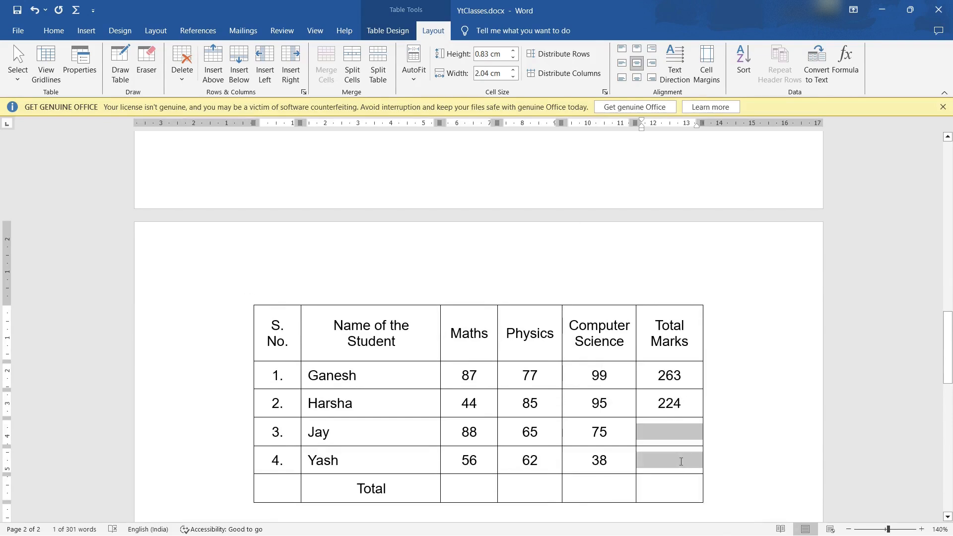
type("{ =SUM(LEFT) } { =SUM(LEFT) }")
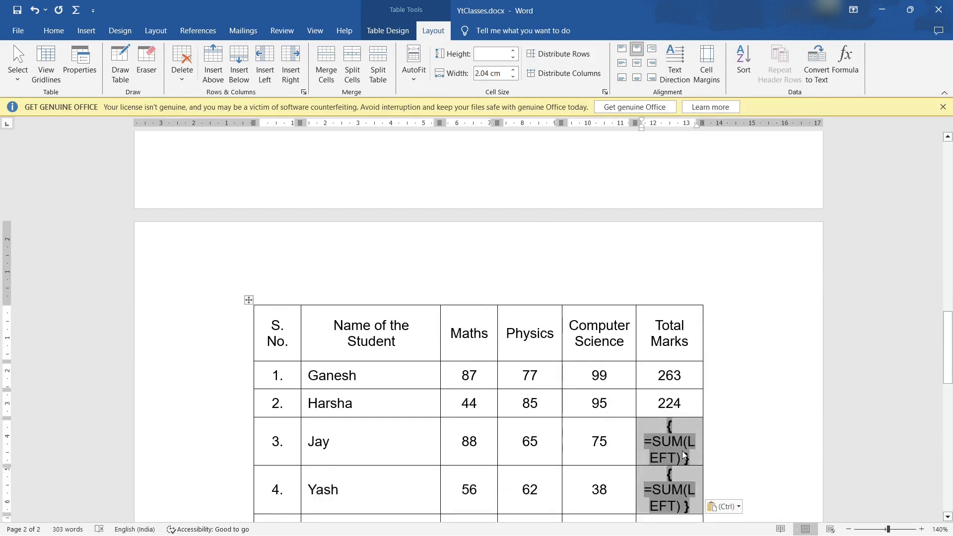
key("F9")
Toggle the field codes of the third and fourth students' Total Marks formulas to show their results
scroll(680, 449, "down", 1)
scroll(680, 449, "down", 1)
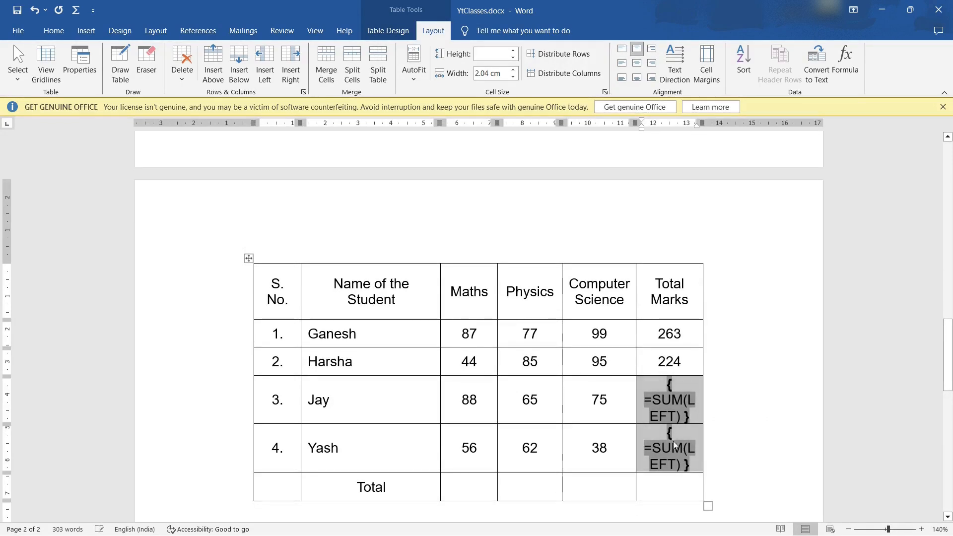
left_click(669, 408)
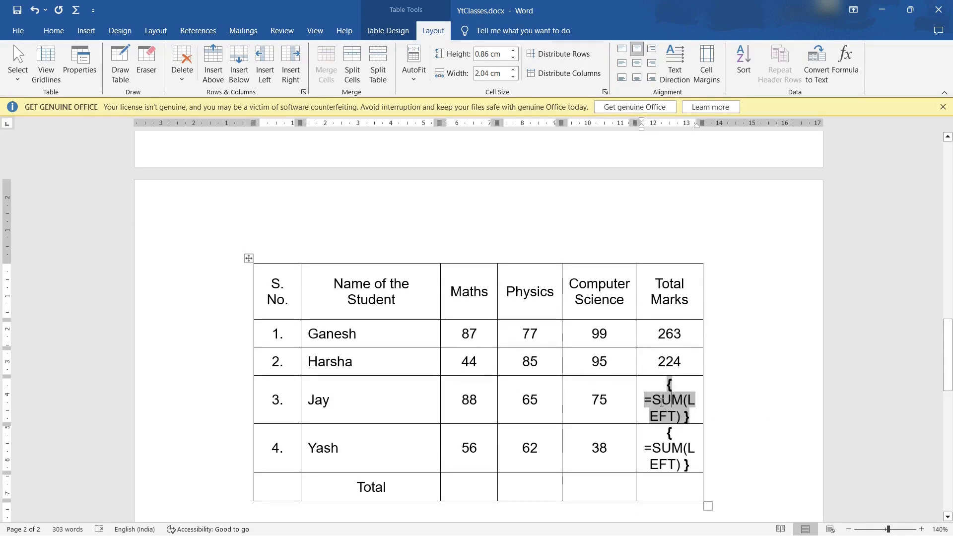
right_click(663, 404)
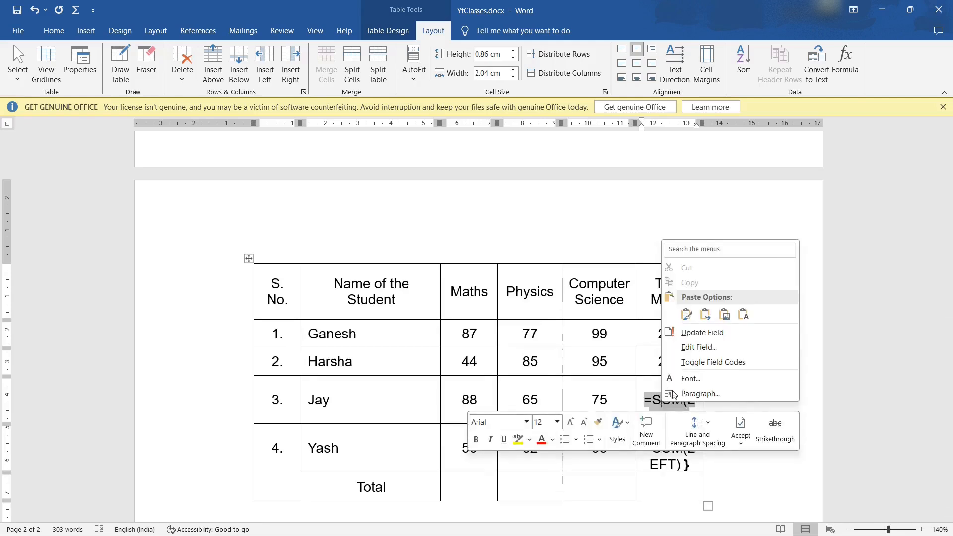
left_click(713, 362)
right_click(671, 448)
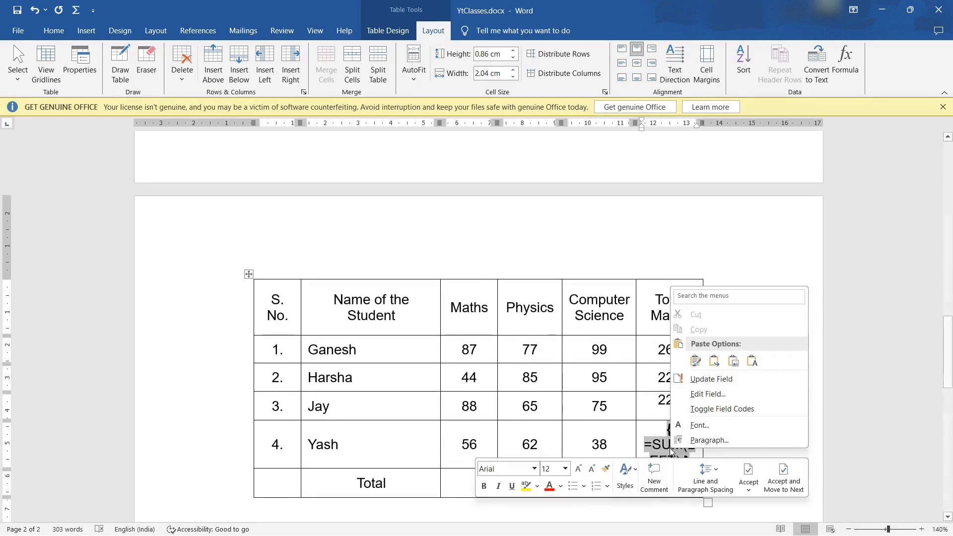
left_click(712, 347)
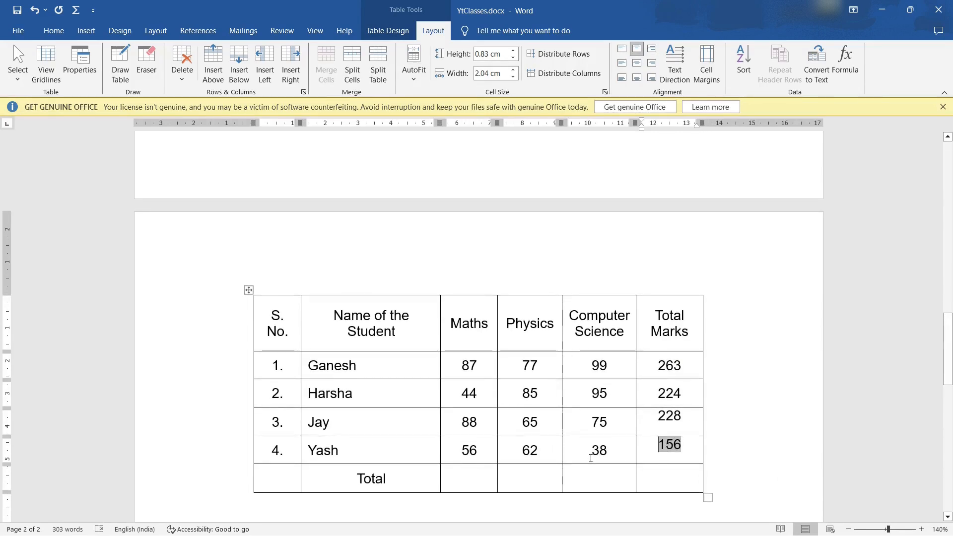
Change the last row's label to "Grand Total"
left_click(468, 478)
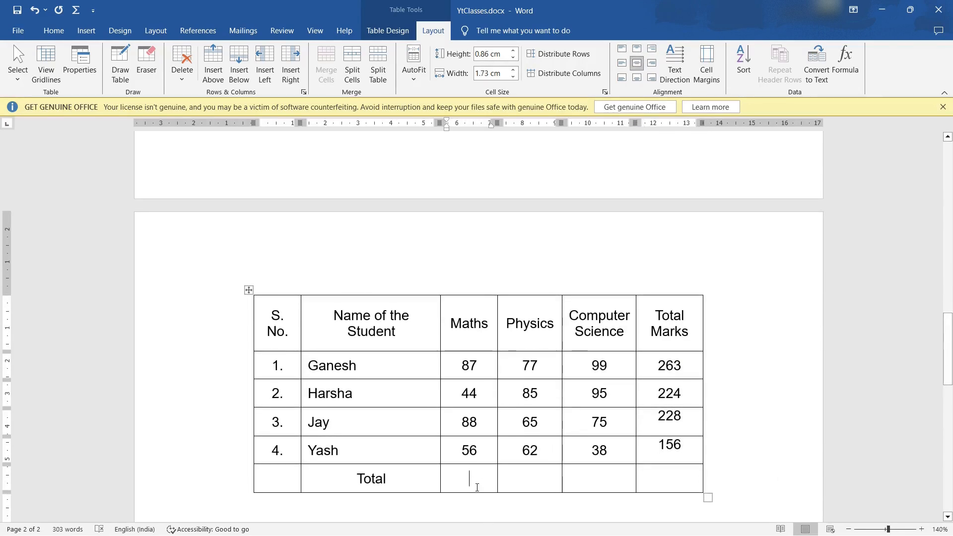
left_click(372, 476)
type("Grand")
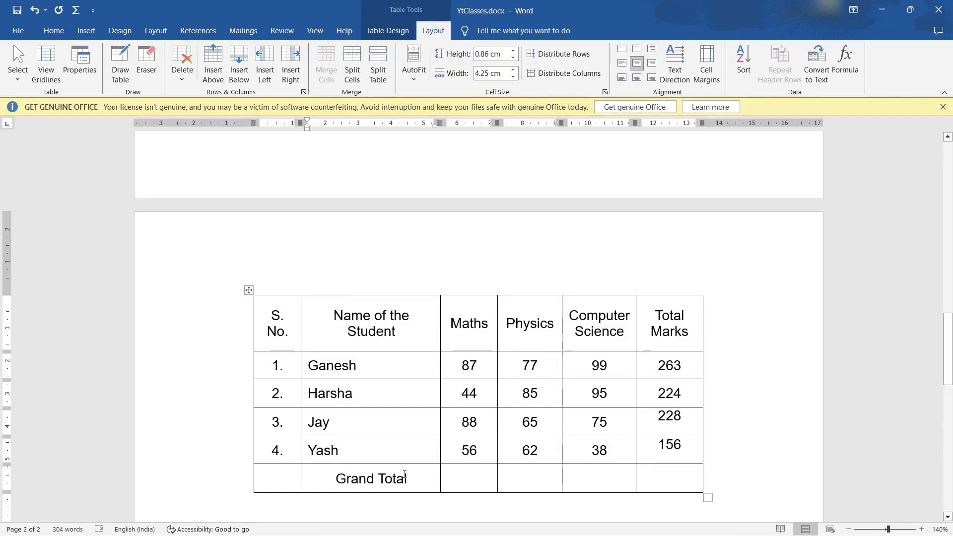
Insert the formula =SUM(ABOVE) in the Maths cell of the Grand Total row and toggle its field codes
left_click_drag(457, 366, 623, 475)
left_click(469, 478)
left_click(849, 72)
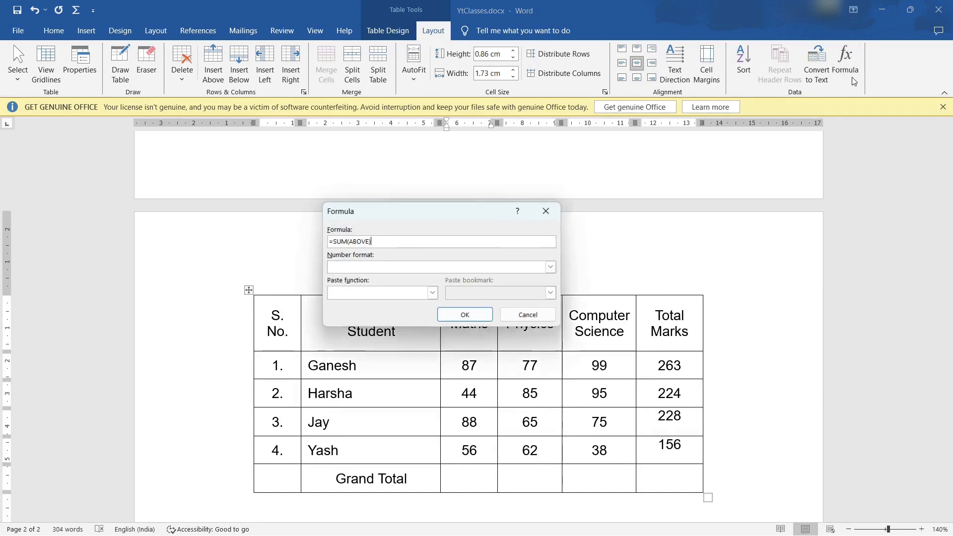
left_click_drag(371, 241, 351, 241)
left_click_drag(444, 212, 339, 230)
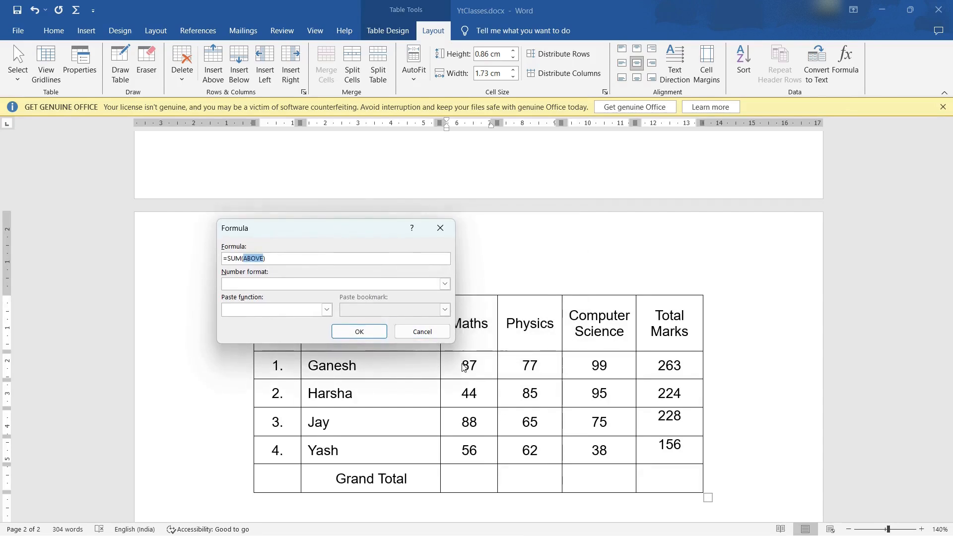
left_click(368, 334)
scroll(470, 400, "down", 2)
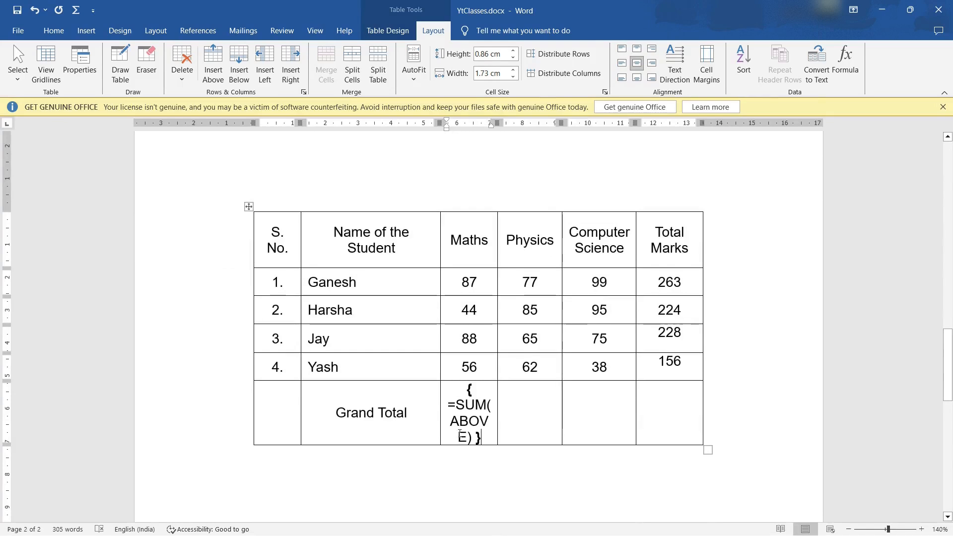
right_click(468, 403)
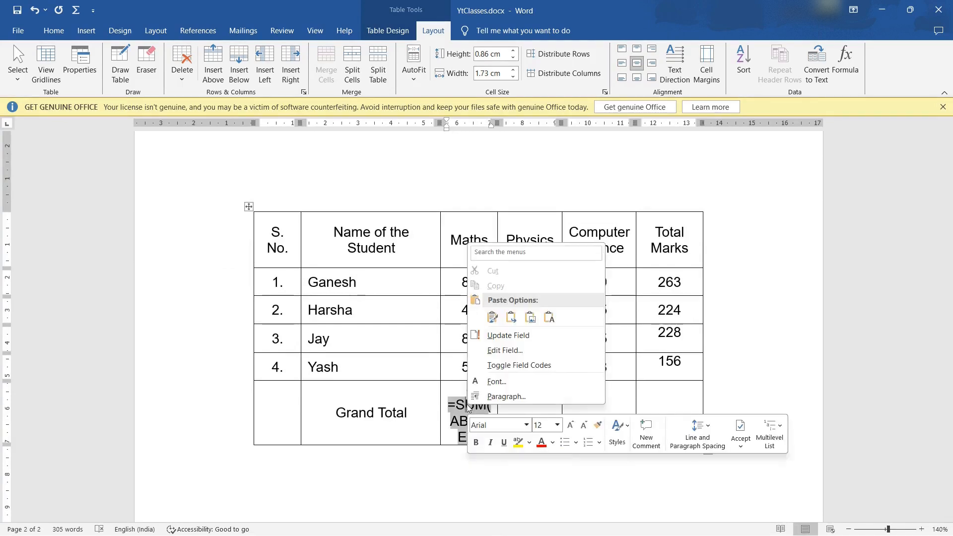
left_click(503, 366)
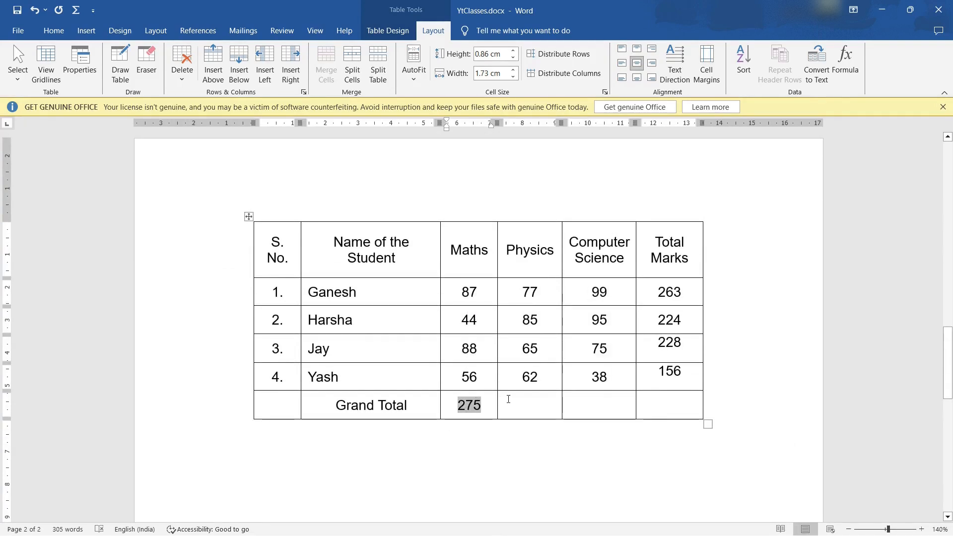
Copy the Maths grand total formula into the row's Physics, Computer Science and Total Marks cells and update the pasted fields
left_click(482, 405)
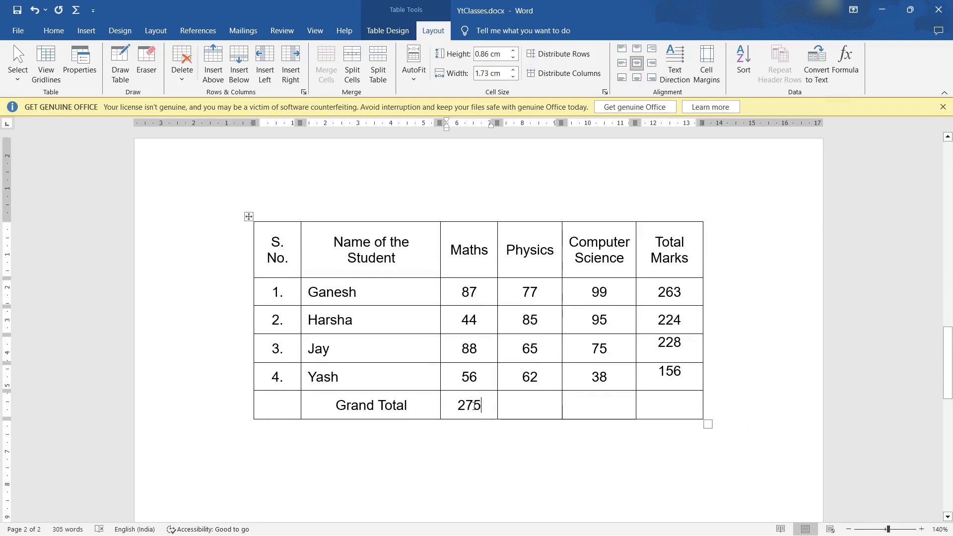
double_click(468, 406)
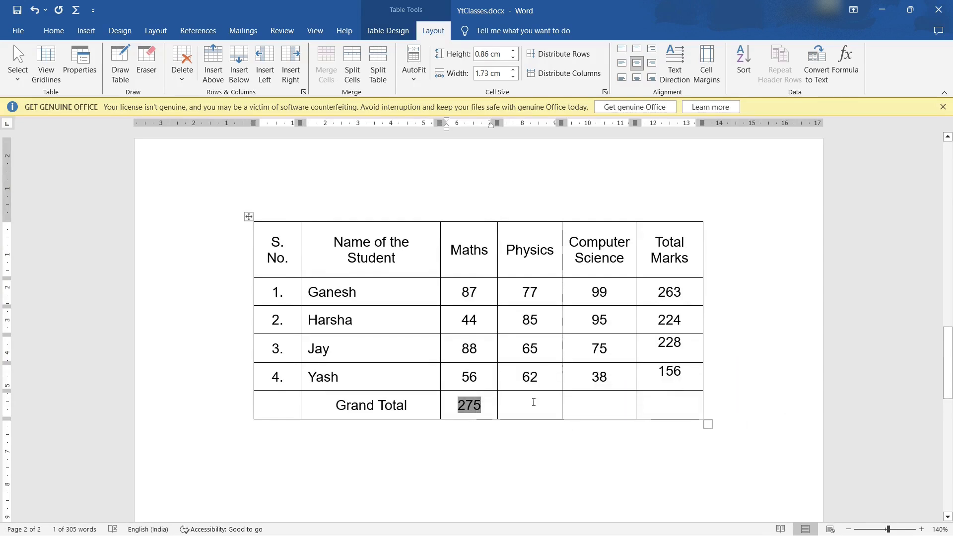
left_click_drag(533, 402, 655, 405)
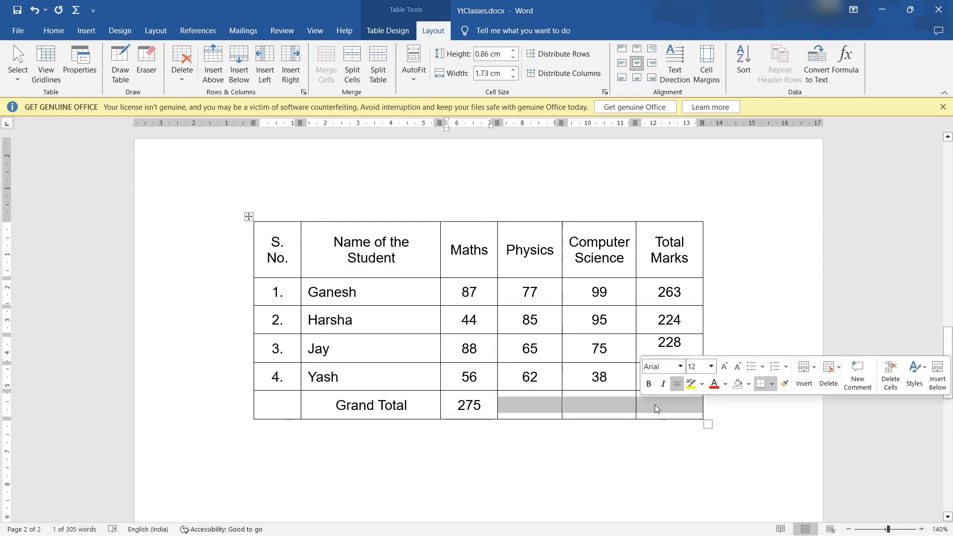
type("{ =SUM(ABOVE) }\t{ =SUM(ABOVE) }\t{ =SUM(ABOVE) }")
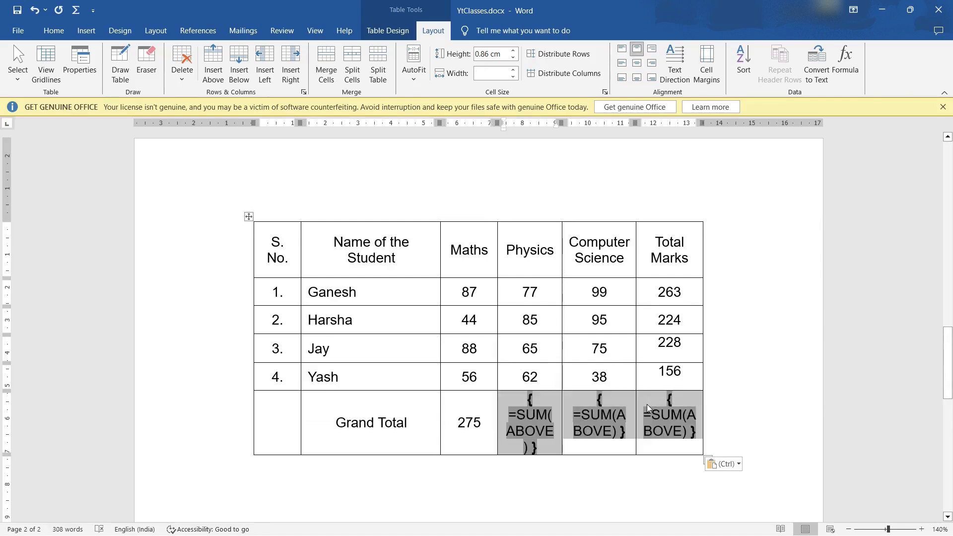
key("F9")
Toggle the field codes of the Physics, Computer Science and Total Marks grand total formulas to show their results
right_click(528, 417)
key("Escape")
left_click(519, 439)
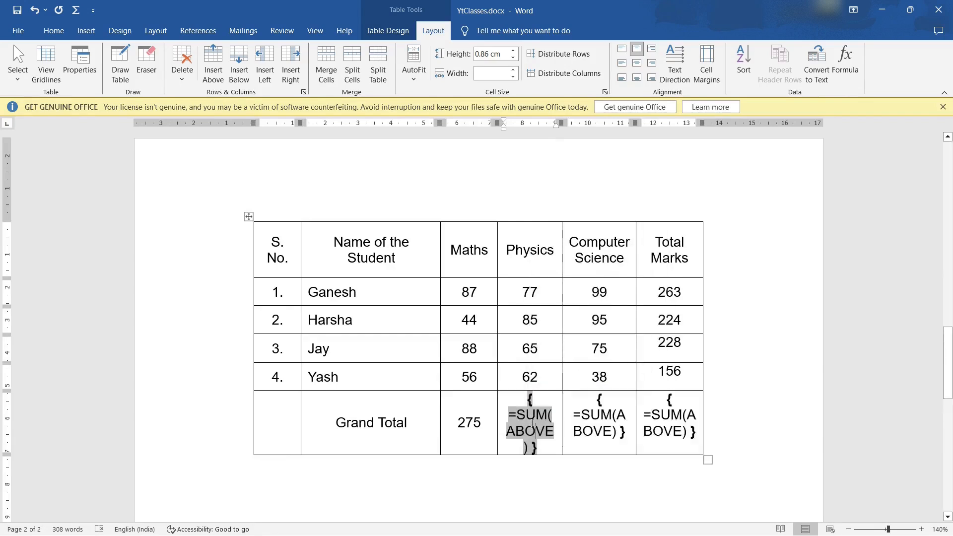
right_click(530, 427)
left_click(561, 384)
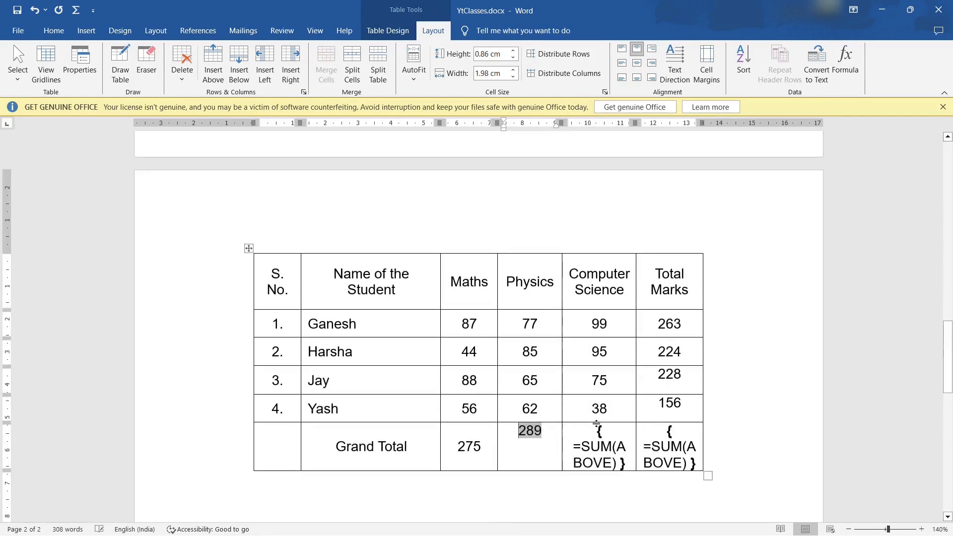
right_click(599, 449)
left_click(645, 412)
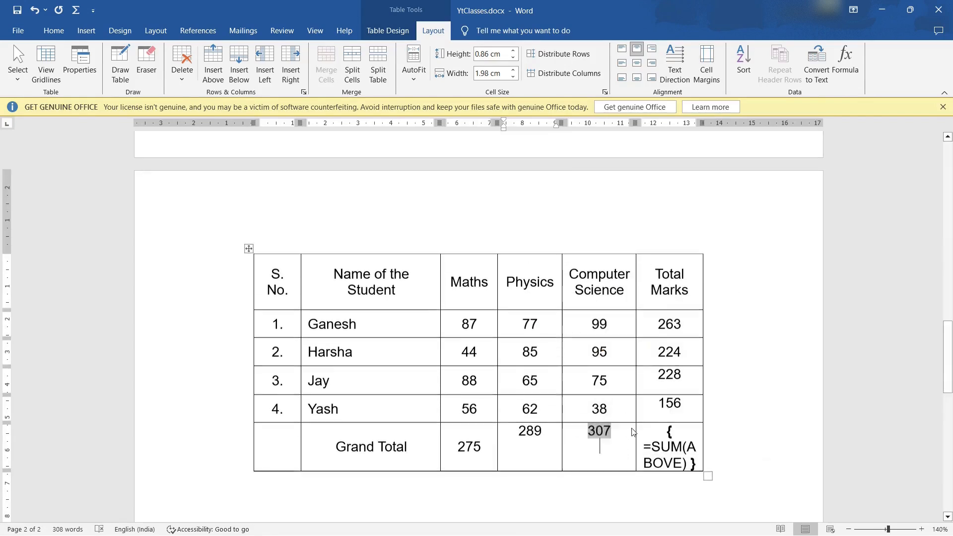
right_click(663, 468)
left_click(678, 430)
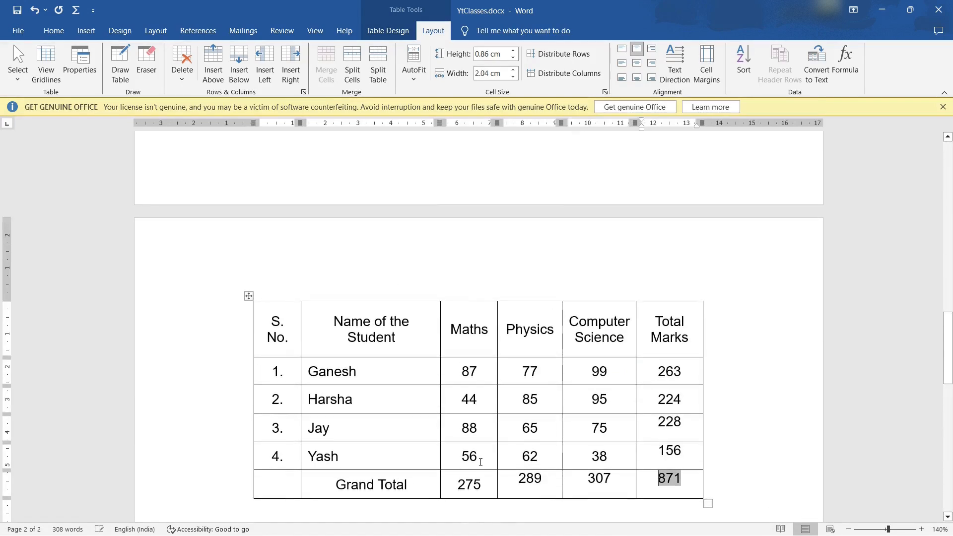
Center all marks and totals horizontally and vertically in their cells, from the first student's Maths mark to the overall grand total
left_click(653, 372)
left_click_drag(477, 378, 667, 486)
key("F9")
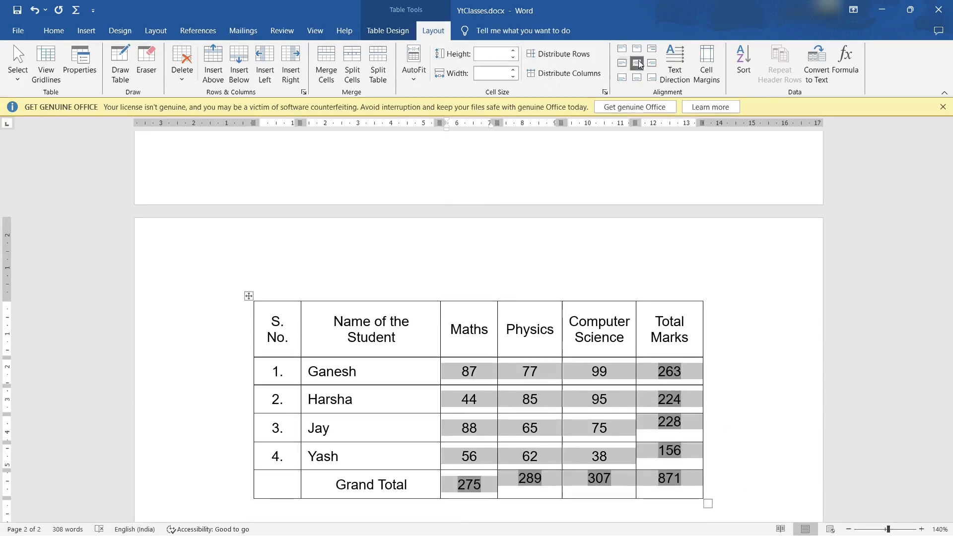
left_click(599, 380)
scroll(592, 358, "down", 3)
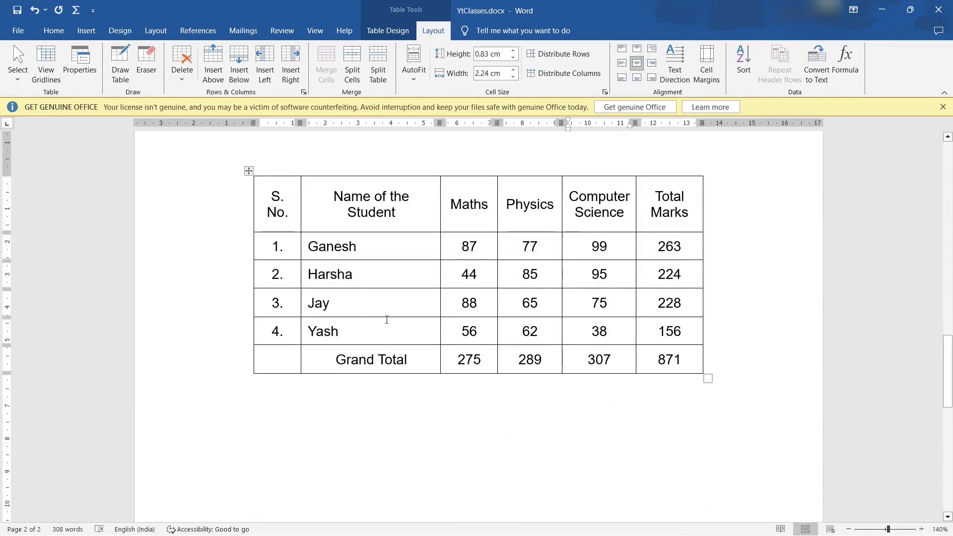
scroll(387, 319, "up", 2)
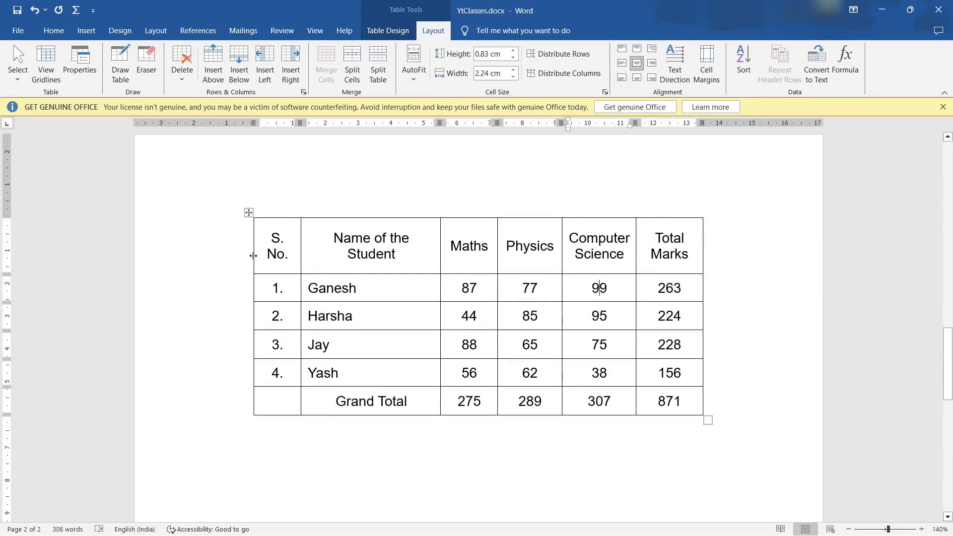
left_click_drag(271, 241, 657, 400)
left_click(403, 256)
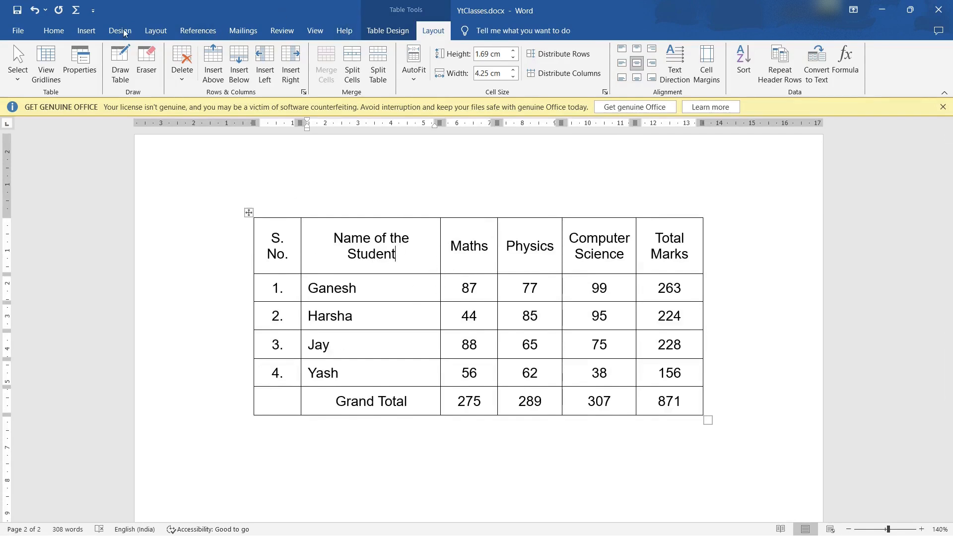
left_click(86, 30)
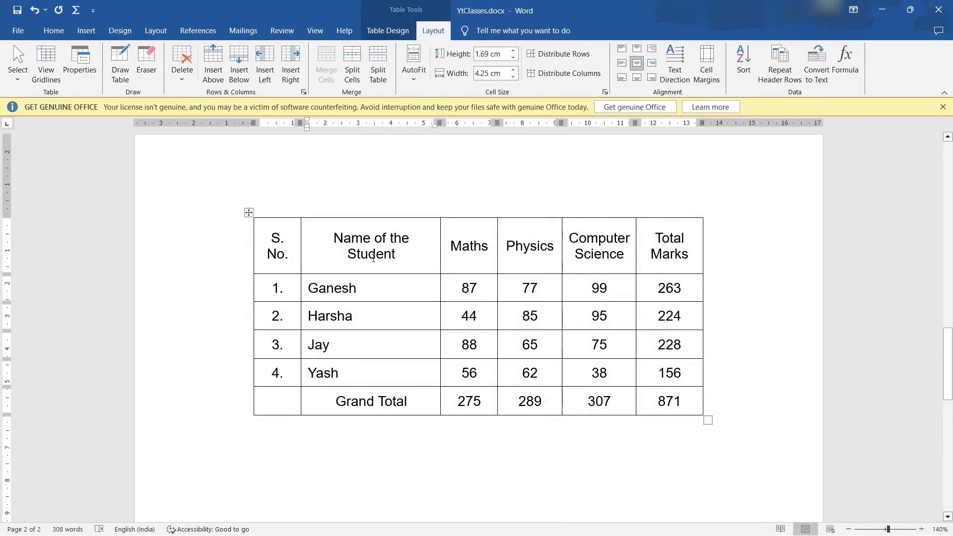
left_click(86, 31)
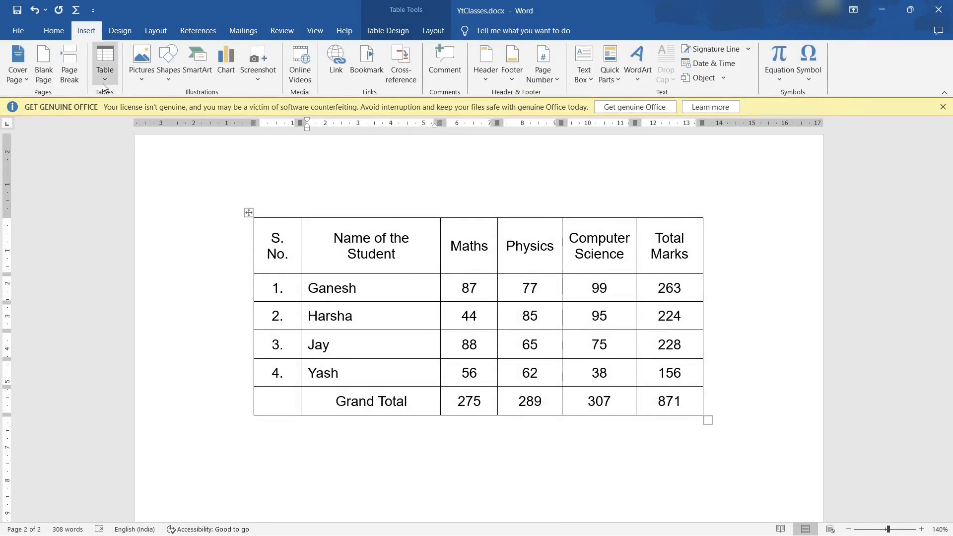